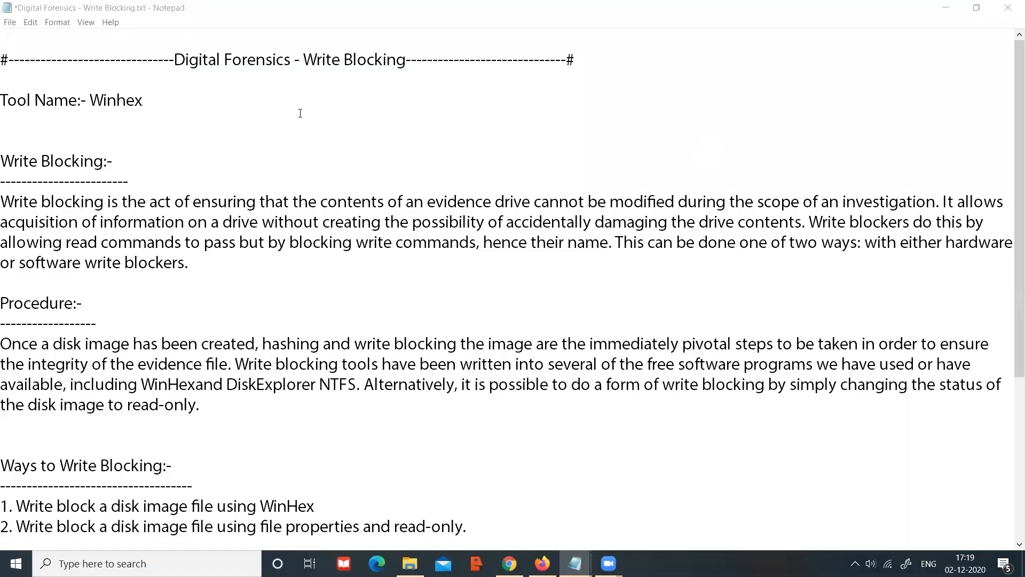
# Step: Read through the Write Blocking definition in the notes, highlighting its key phrases on evidence drives and read/write commands
pyautogui.moveTo(307, 58); pyautogui.dragTo(406, 60)
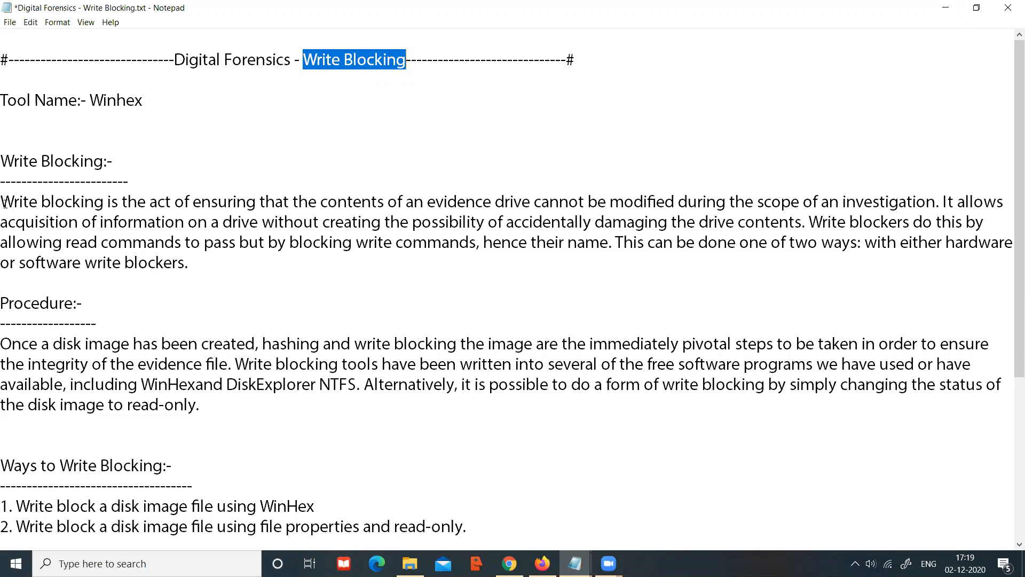
pyautogui.moveTo(1, 202); pyautogui.dragTo(936, 202)
pyautogui.doubleClick(958, 202)
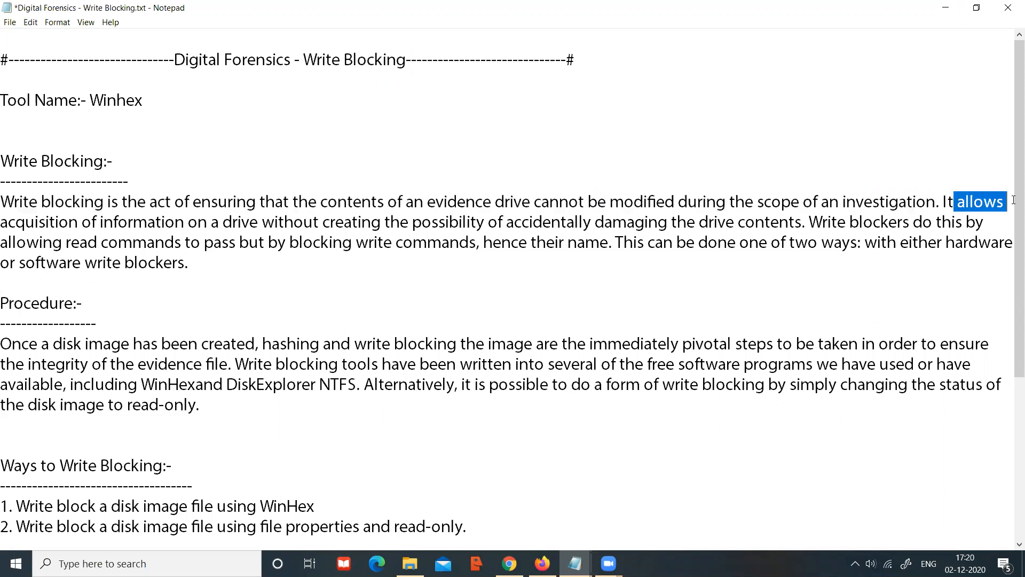
pyautogui.moveTo(1, 222); pyautogui.dragTo(739, 223)
pyautogui.moveTo(821, 216); pyautogui.dragTo(988, 223)
pyautogui.moveTo(6, 244); pyautogui.dragTo(1005, 243)
pyautogui.moveTo(2, 267); pyautogui.dragTo(158, 268)
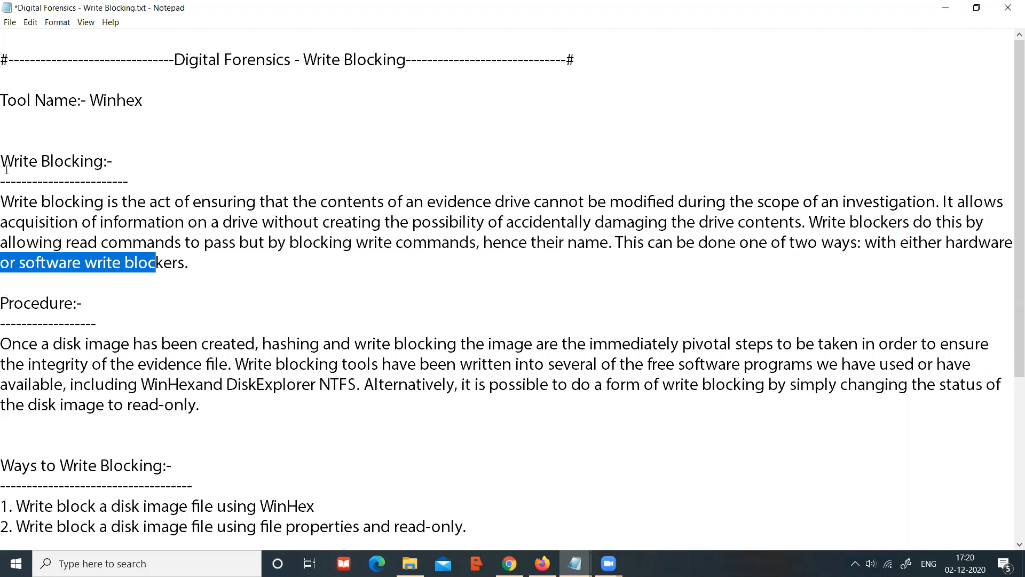
pyautogui.moveTo(158, 203); pyautogui.dragTo(218, 203)
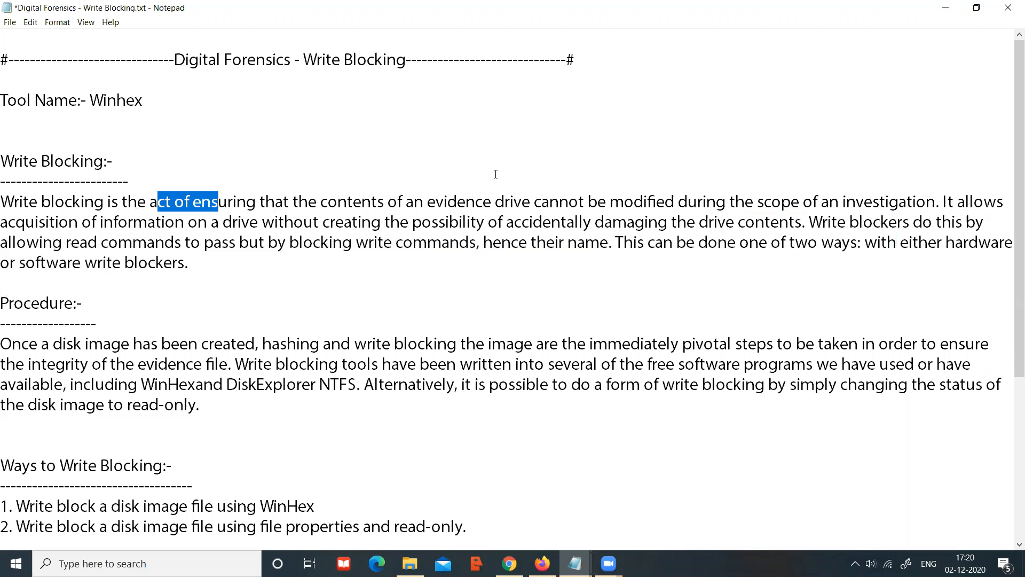
pyautogui.moveTo(457, 204); pyautogui.dragTo(538, 208)
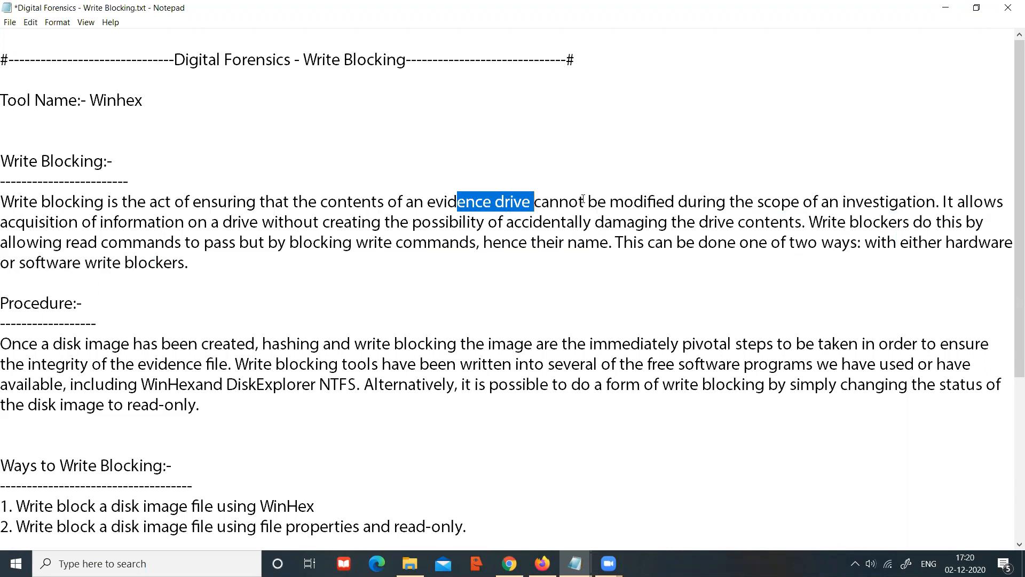
pyautogui.moveTo(585, 204); pyautogui.dragTo(792, 203)
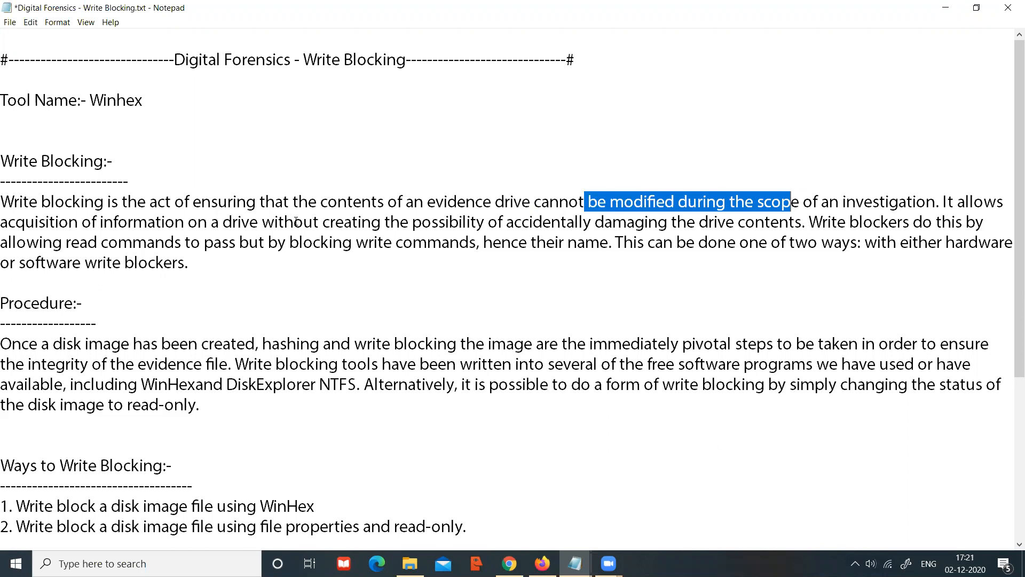
pyautogui.moveTo(115, 223); pyautogui.dragTo(252, 226)
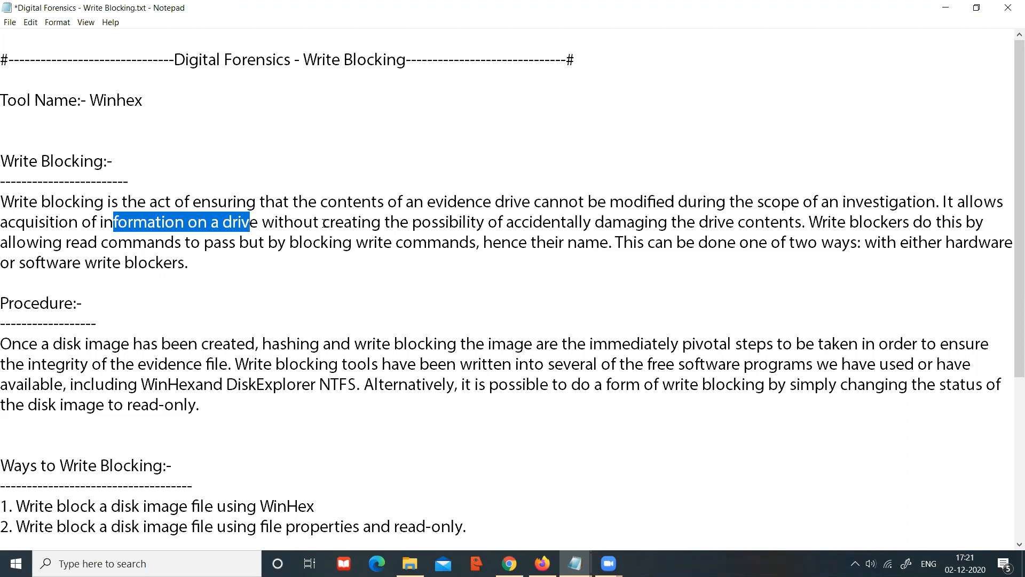
pyautogui.moveTo(323, 223); pyautogui.dragTo(803, 223)
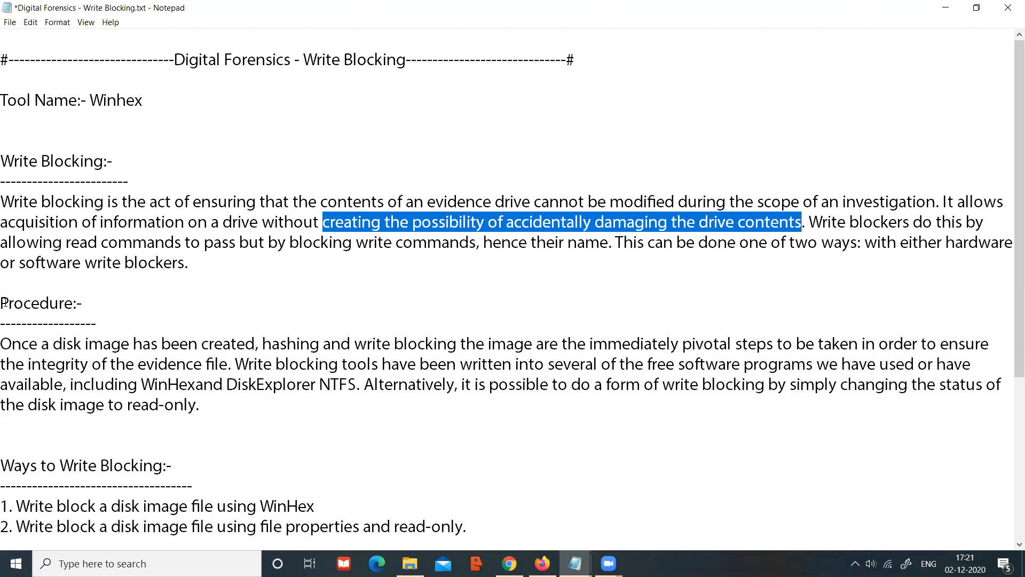
# Step: Read the start of the Procedure section on hashing and write blocking a disk image, highlighting each passage
pyautogui.moveTo(3, 303); pyautogui.dragTo(141, 295)
pyautogui.moveTo(1, 345); pyautogui.dragTo(1005, 343)
pyautogui.moveTo(1, 365); pyautogui.dragTo(235, 364)
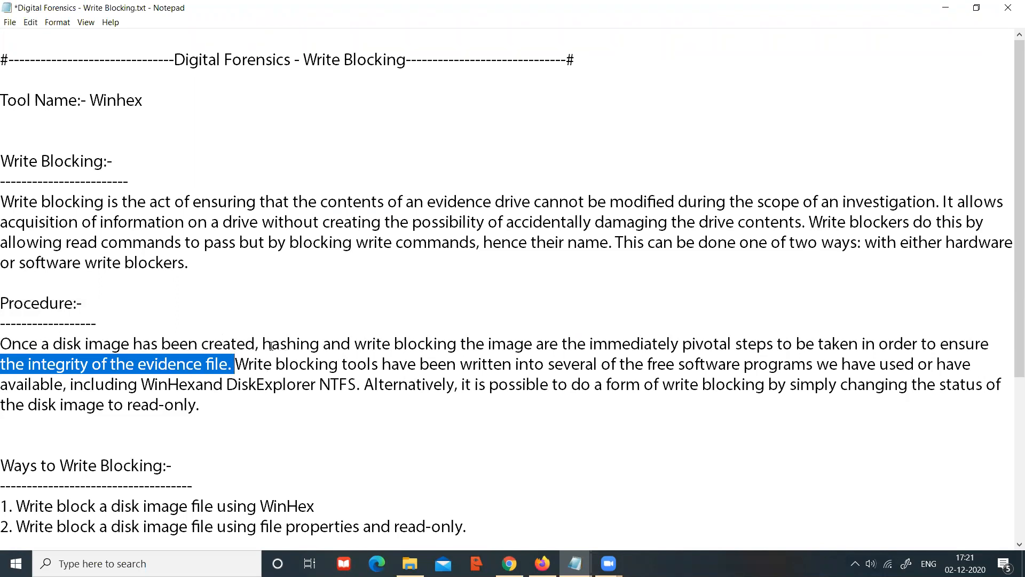
pyautogui.moveTo(270, 345); pyautogui.dragTo(310, 344)
pyautogui.moveTo(394, 342); pyautogui.dragTo(569, 335)
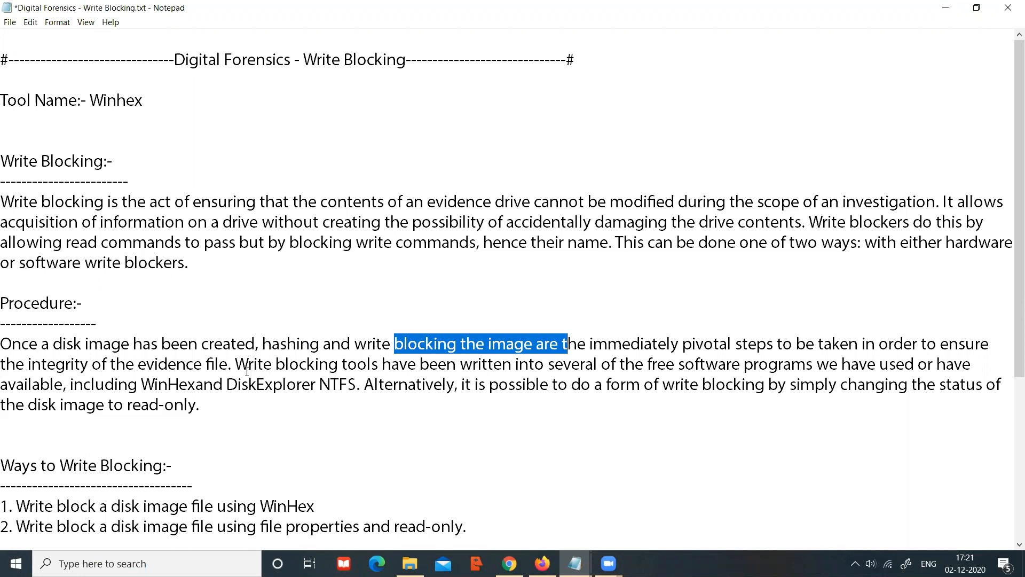
pyautogui.moveTo(235, 365); pyautogui.dragTo(971, 367)
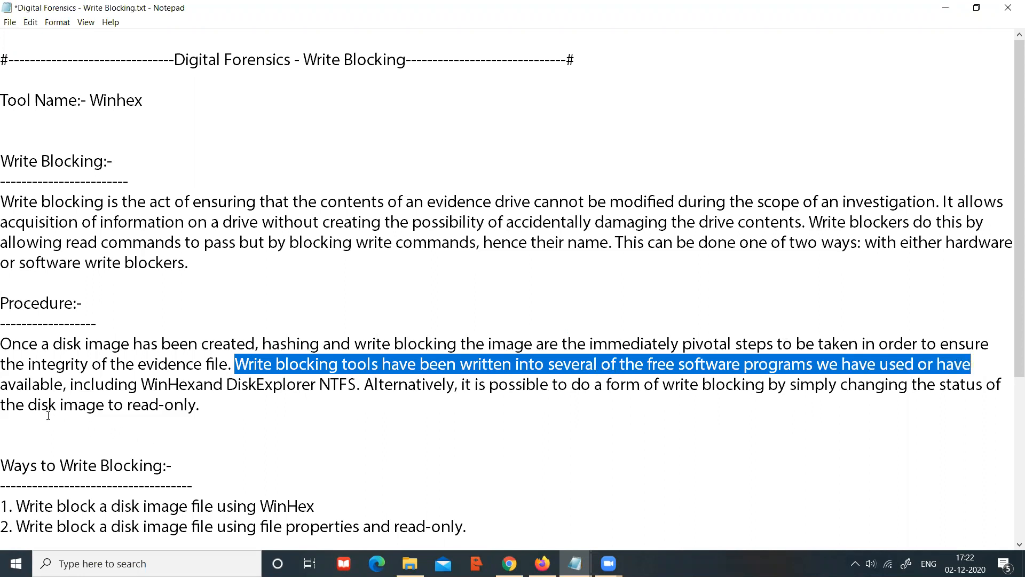
# Step: Insert the missing space in "WinHexand" in the Procedure paragraph and save the text file
pyautogui.moveTo(1, 385); pyautogui.dragTo(274, 384)
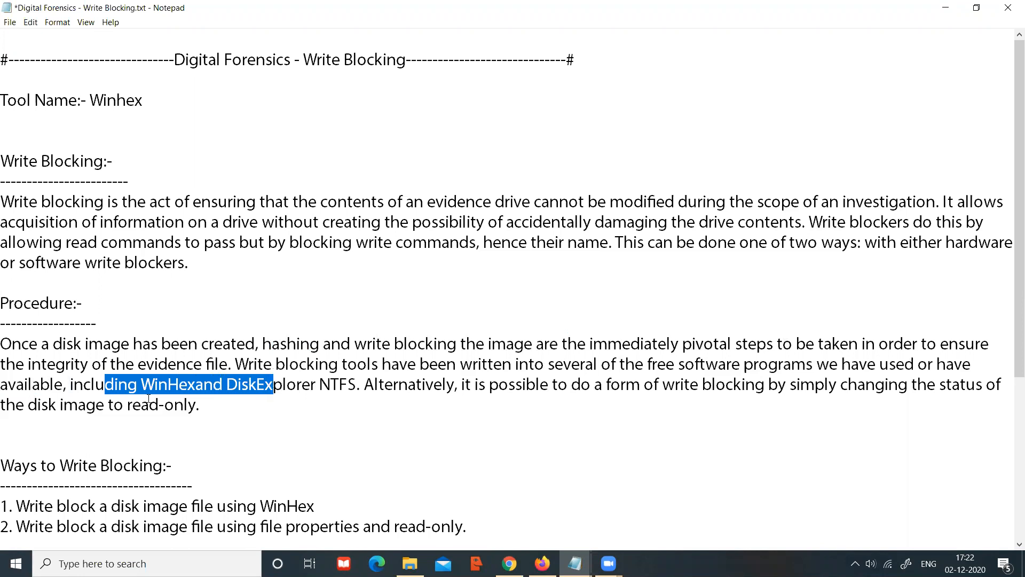
pyautogui.click(200, 385)
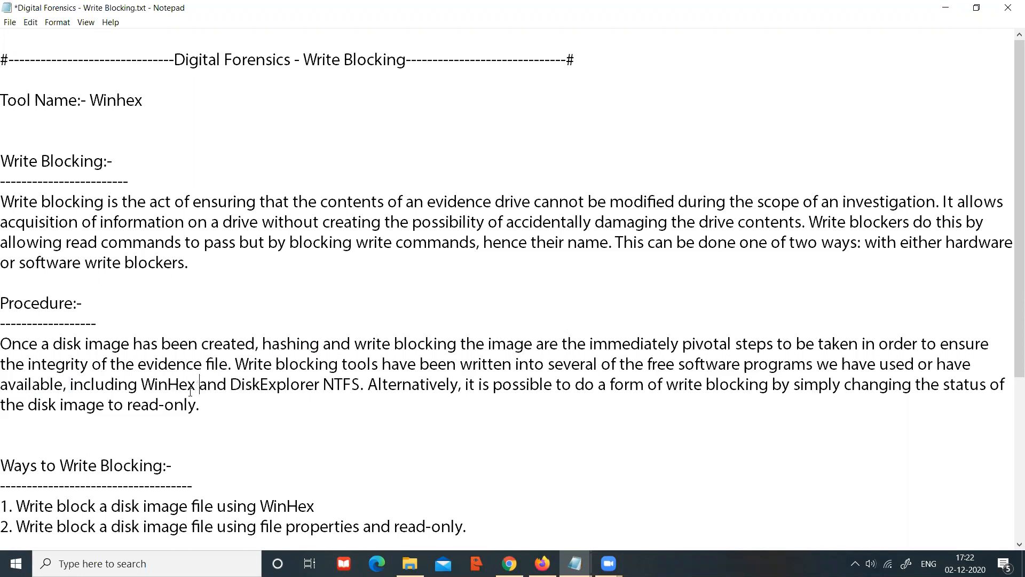
pyautogui.hotkey('ctrl', 's')
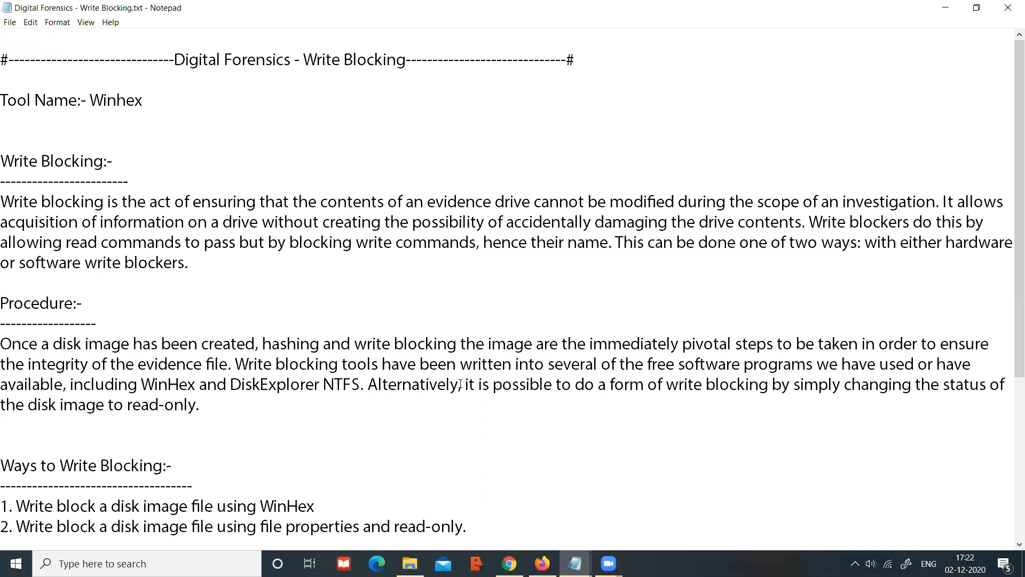
# Step: Read the rest of the Procedure section and the two listed ways to write block, highlighting each line
pyautogui.moveTo(542, 386); pyautogui.dragTo(969, 387)
pyautogui.moveTo(5, 410); pyautogui.dragTo(284, 412)
pyautogui.click(280, 411)
pyautogui.scroll(-1, 259, 452)
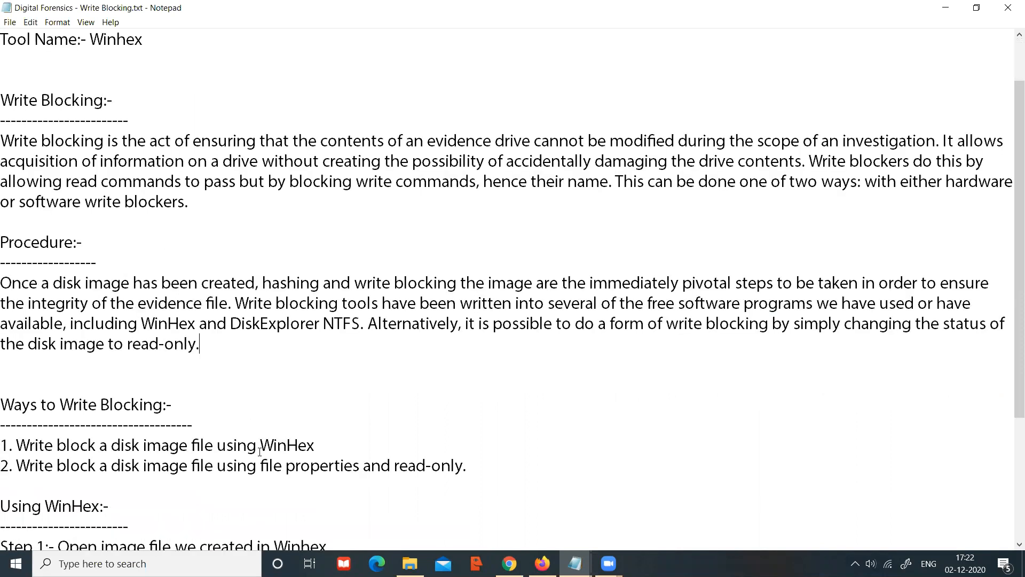
pyautogui.moveTo(5, 411); pyautogui.dragTo(198, 414)
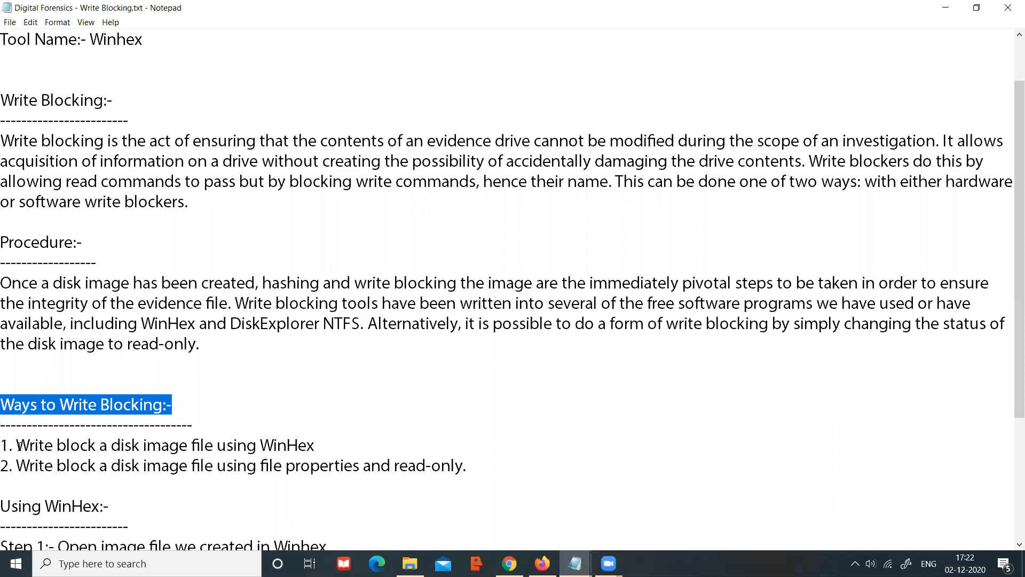
pyautogui.moveTo(17, 445); pyautogui.dragTo(341, 448)
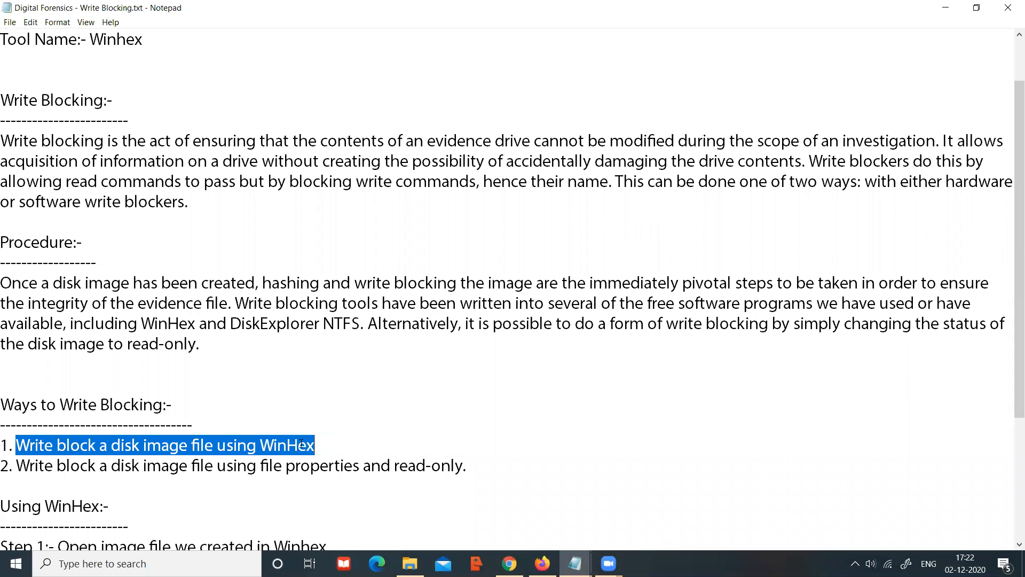
pyautogui.moveTo(18, 470); pyautogui.dragTo(476, 472)
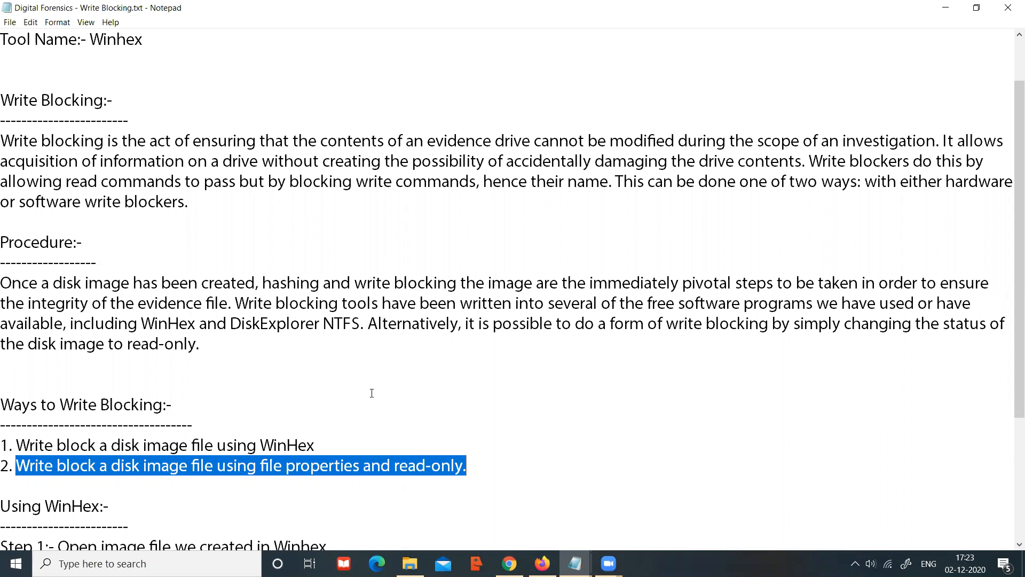
pyautogui.scroll(-2, 372, 393)
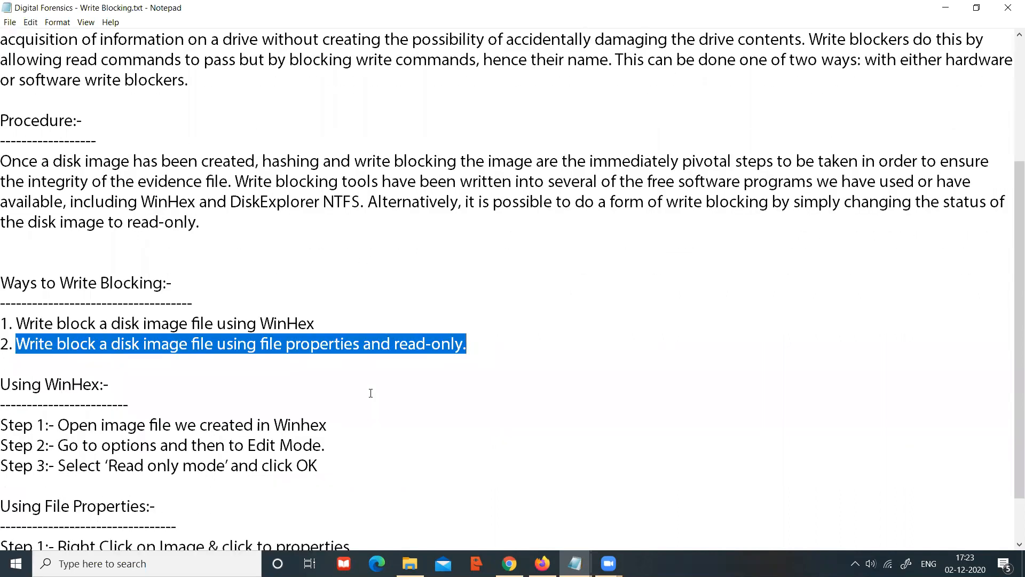
pyautogui.scroll(3, 370, 393)
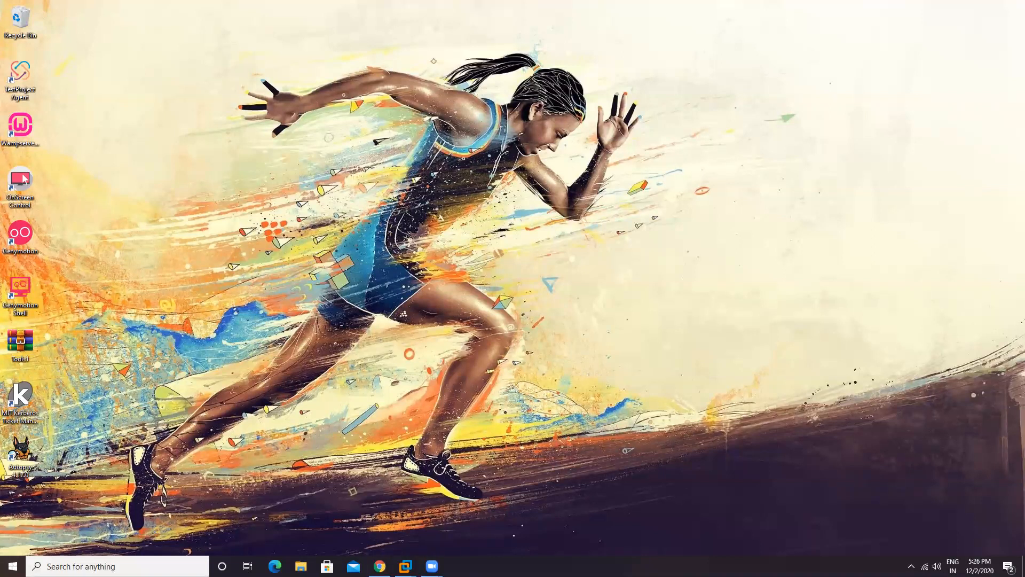
# Step: Switch to Chrome, search Google for "winhex download", and view the WinHex Hex Editor download page on winhex.com
pyautogui.click(379, 550)
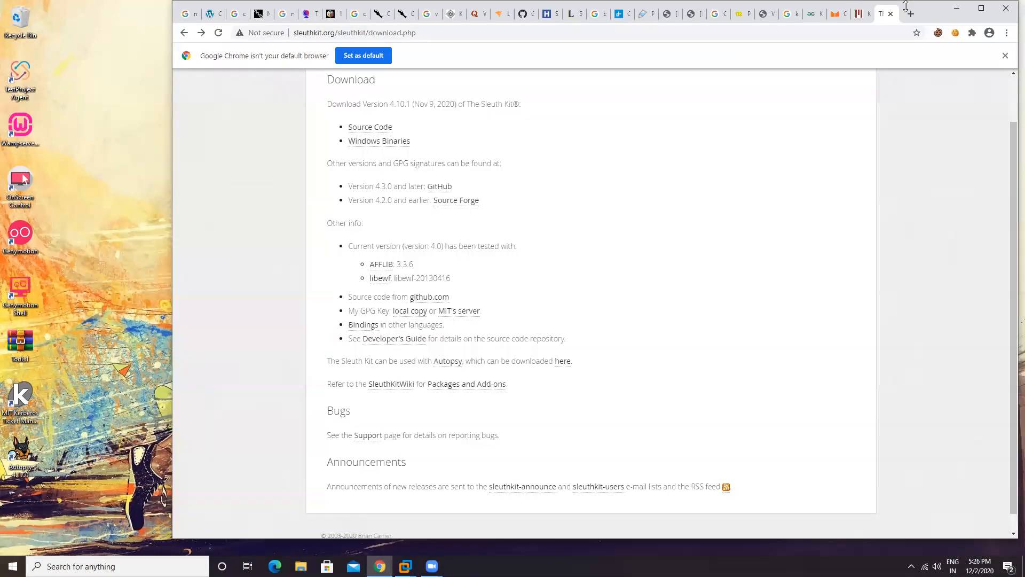
pyautogui.click(907, 8)
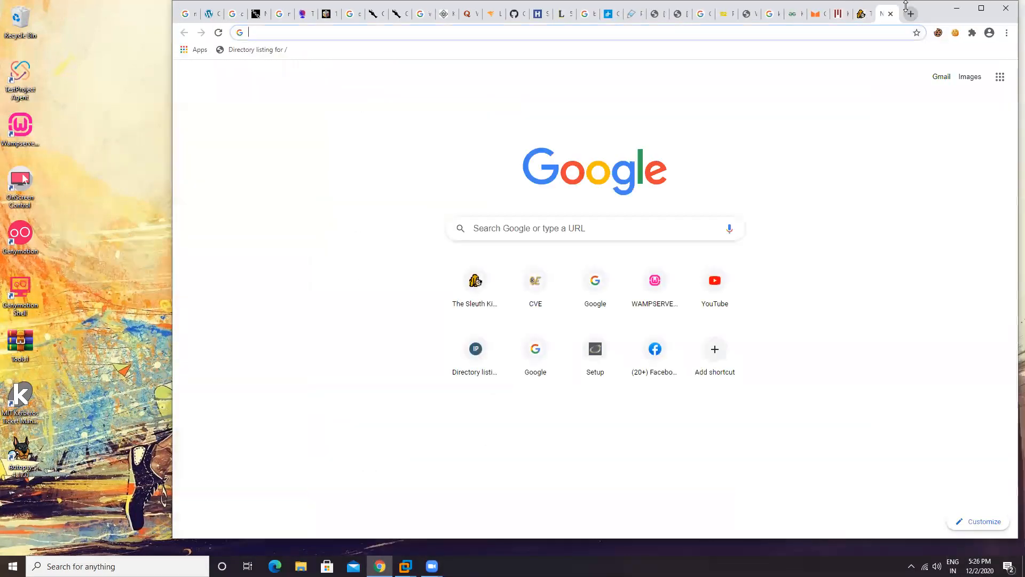
pyautogui.write('winhex')
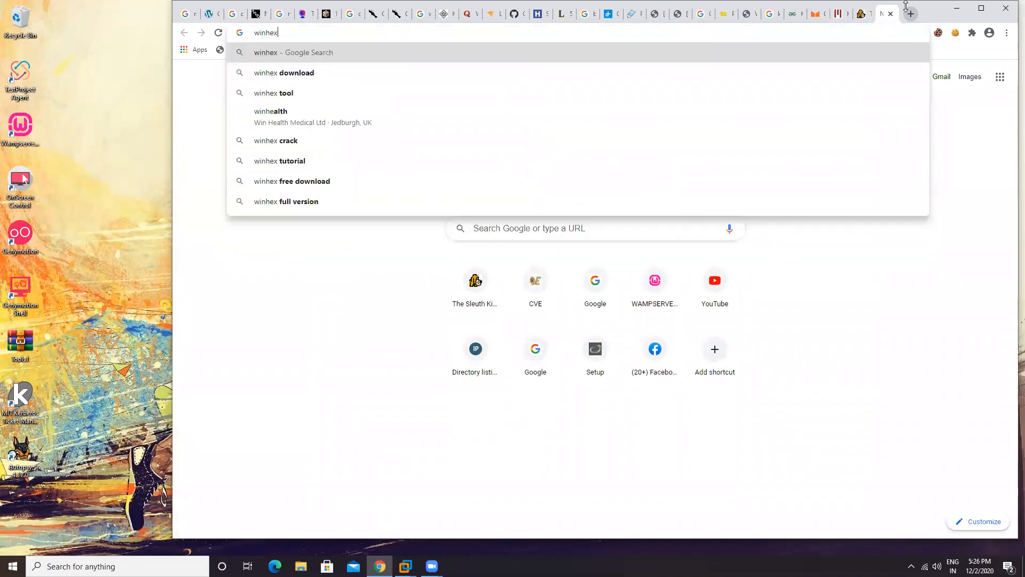
pyautogui.press('Down')
pyautogui.press('Return')
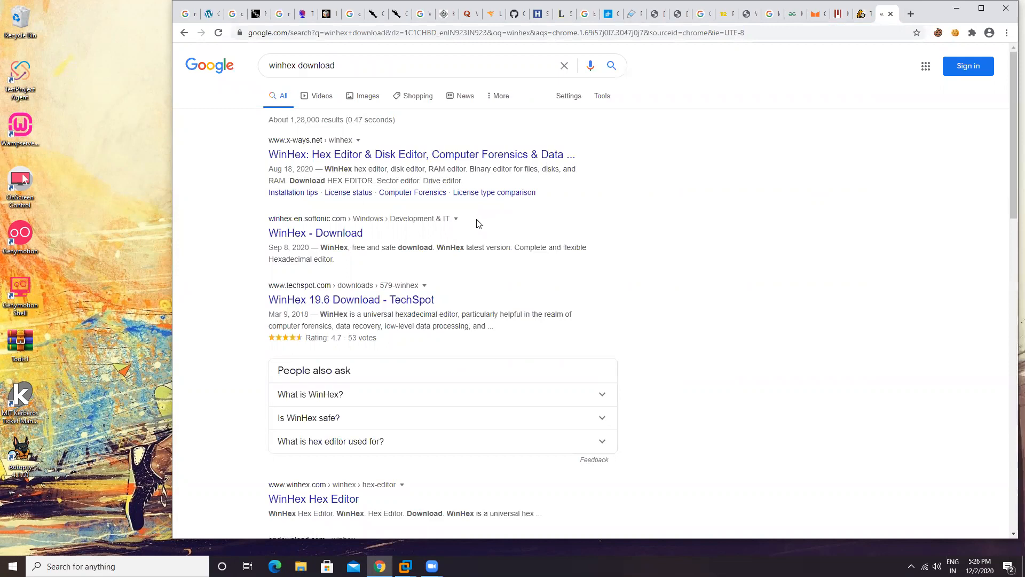
pyautogui.click(309, 500)
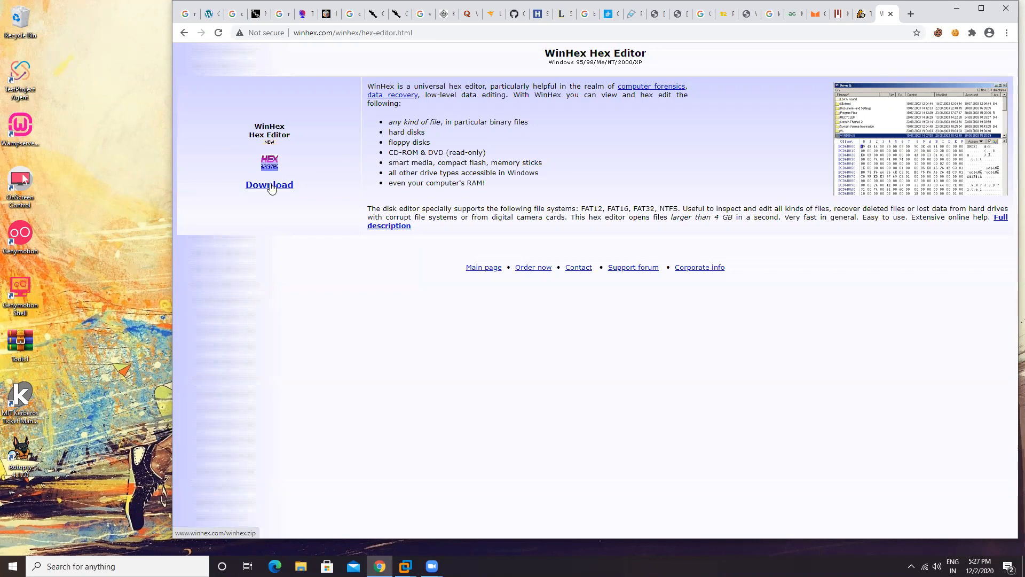
pyautogui.hotkey('ctrl', 'w')
pyautogui.click(1006, 8)
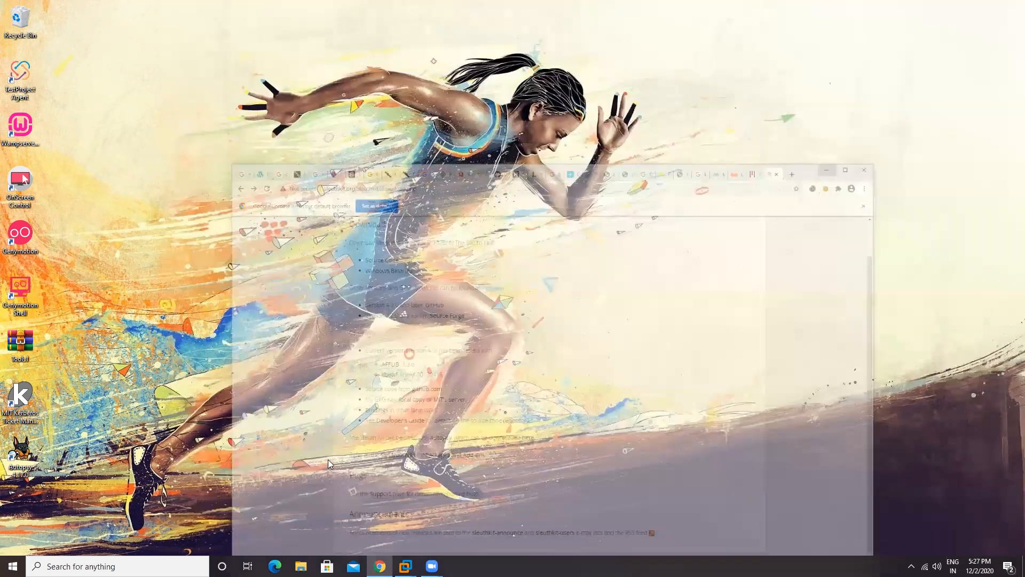
# Step: Switch to File Explorer and open the winhex ZIP archive from the Downloads folder
pyautogui.click(301, 566)
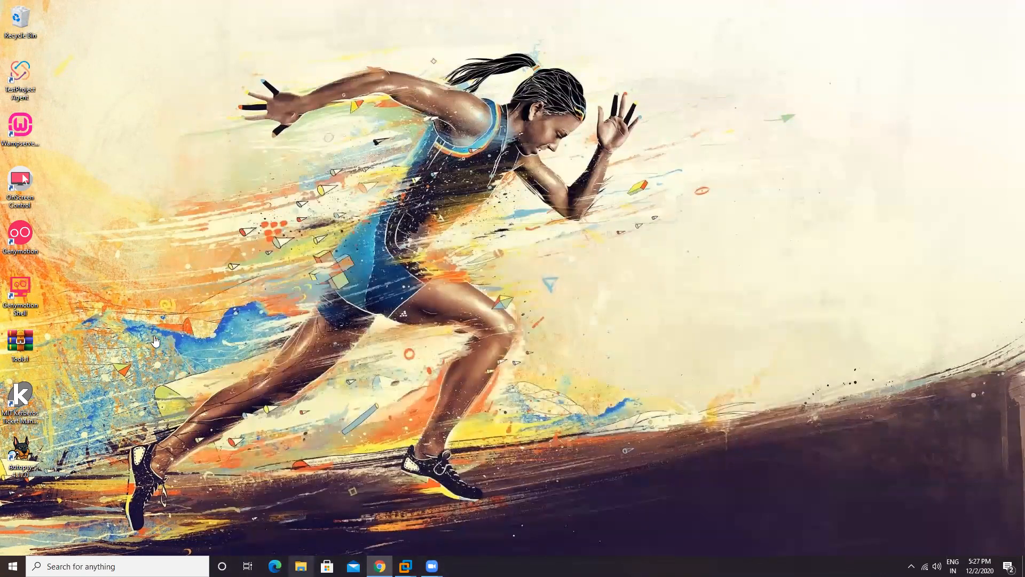
pyautogui.click(161, 200)
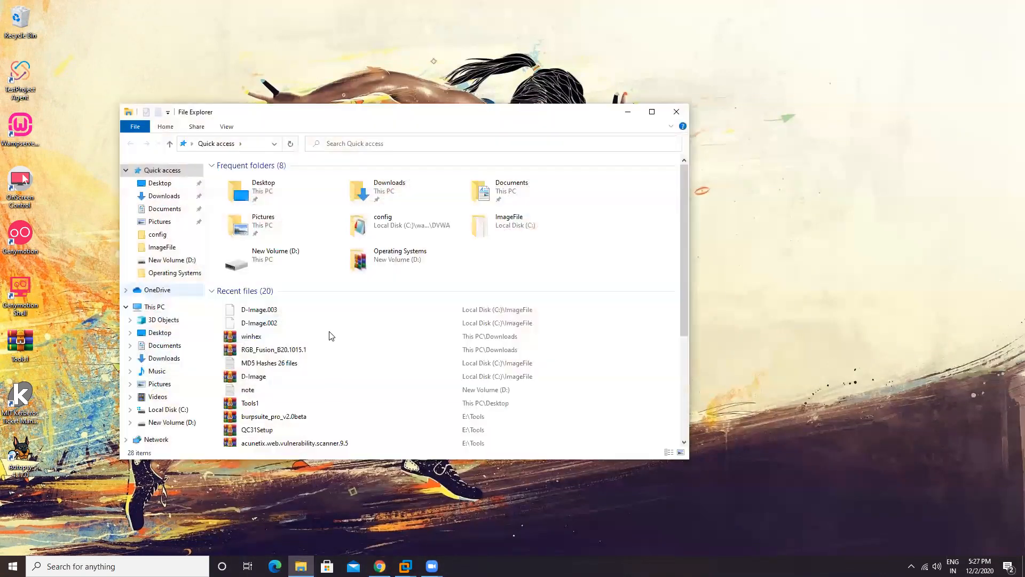
pyautogui.scroll(-4, 327, 342)
pyautogui.scroll(-12, 319, 374)
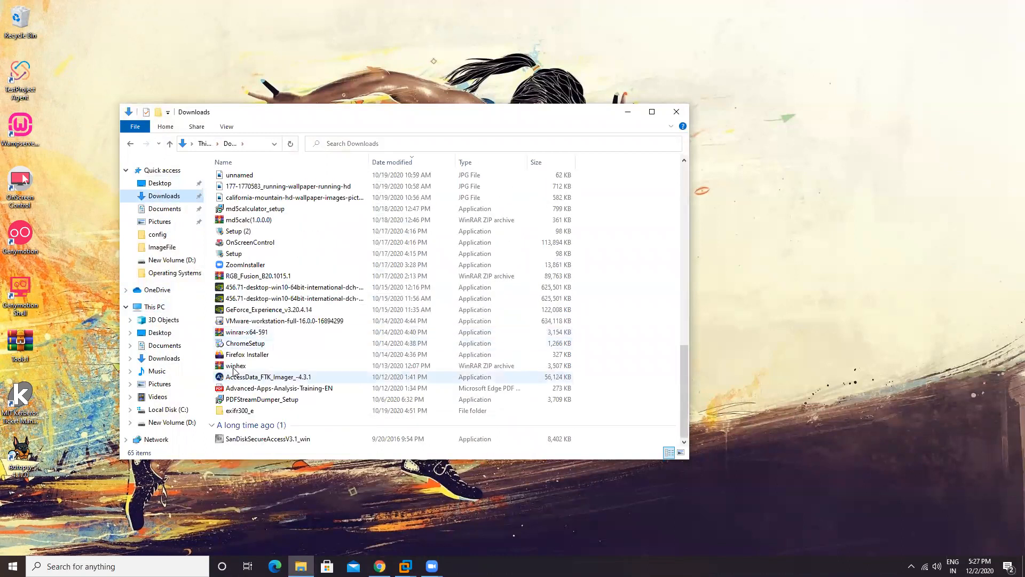
pyautogui.doubleClick(319, 365)
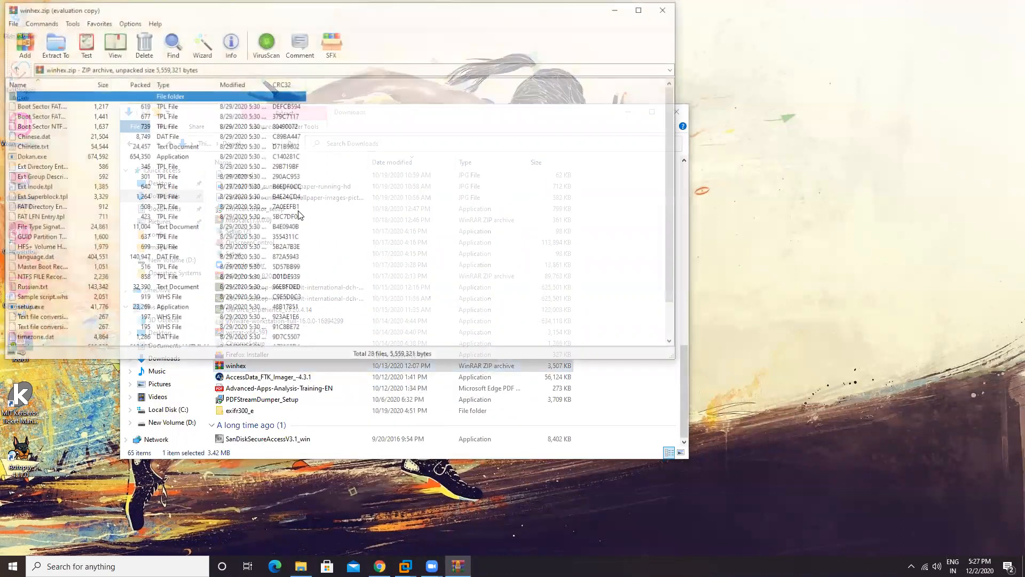
# Step: Dismiss the WinRAR licence reminder and launch winhex.exe from the archive
pyautogui.scroll(-3, 375, 188)
pyautogui.click(376, 190)
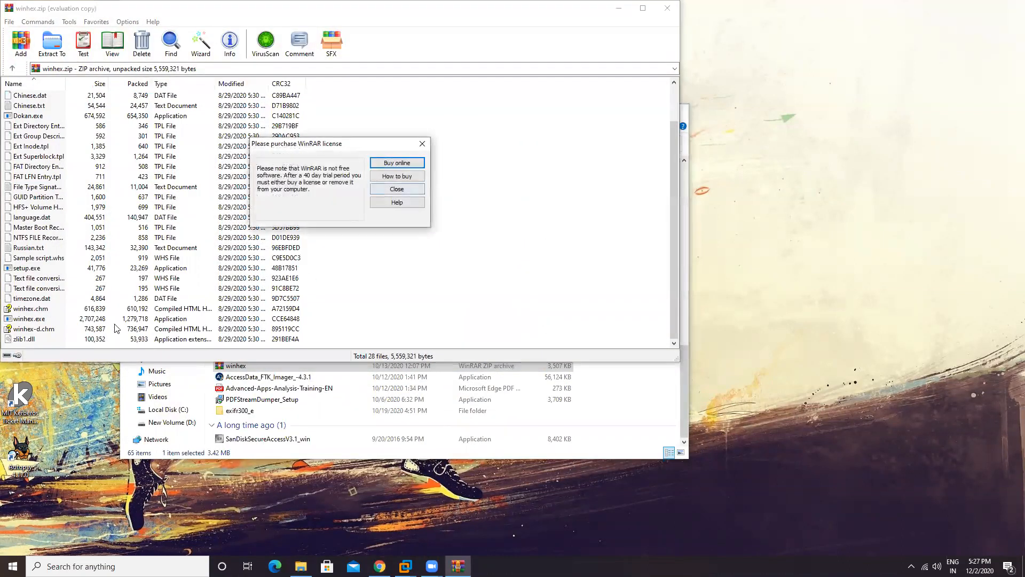
pyautogui.doubleClick(44, 320)
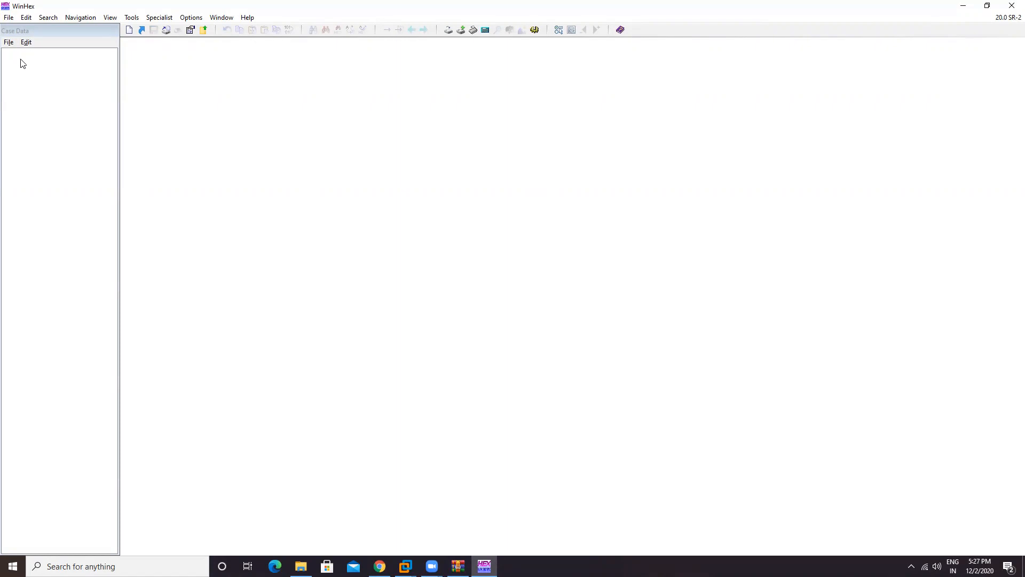
# Step: Open the D-Image.002 image file from the ImageFile folder and dismiss the message that follows
pyautogui.click(8, 19)
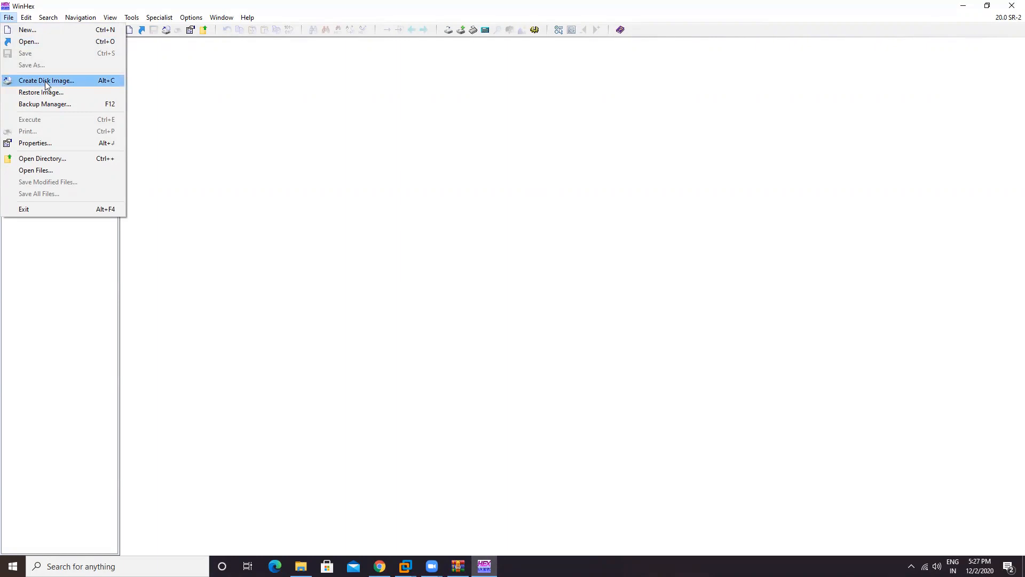
pyautogui.click(41, 42)
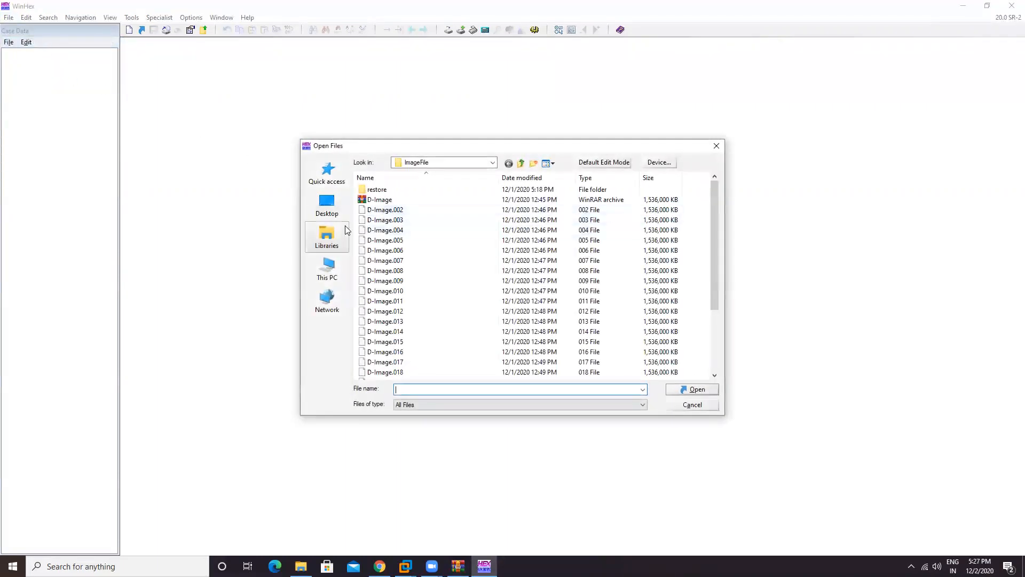
pyautogui.click(438, 211)
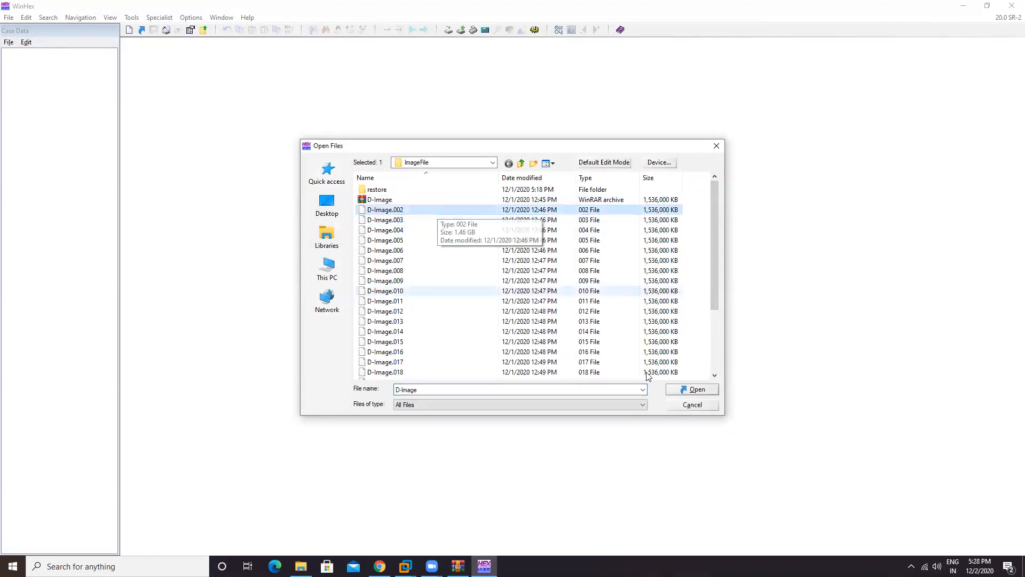
pyautogui.click(691, 389)
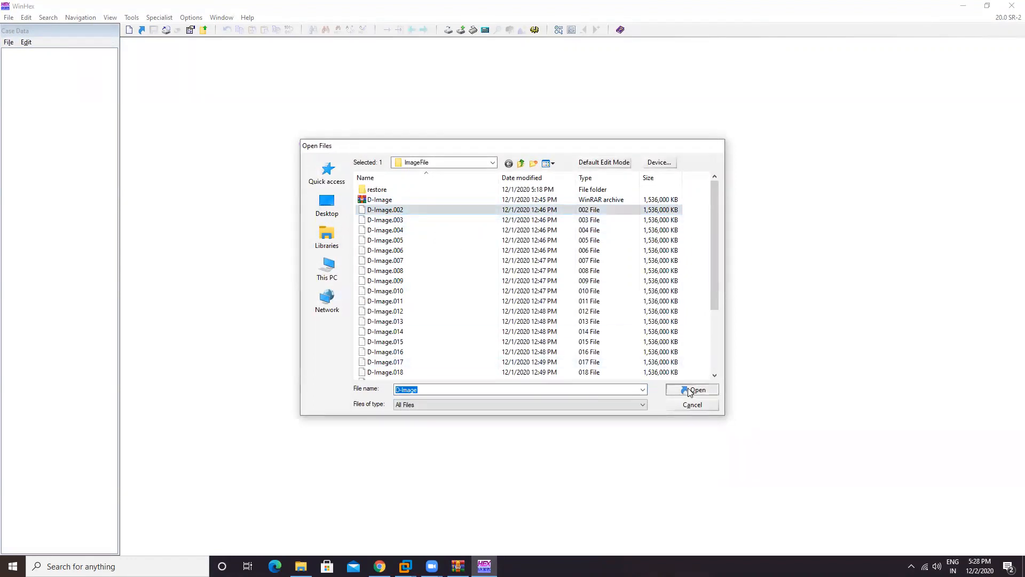
pyautogui.click(506, 308)
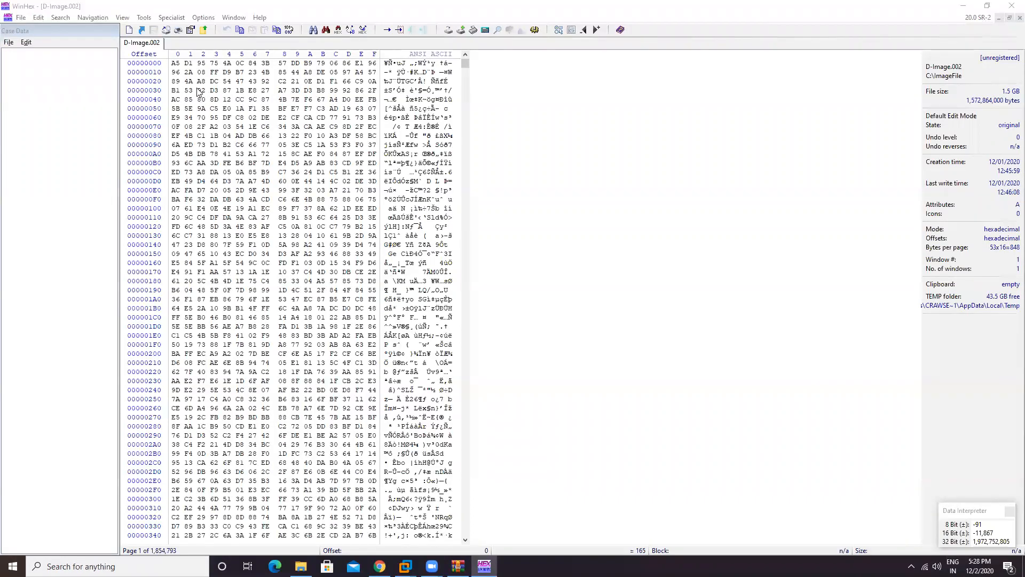
# Step: Examine bytes in the hex and text columns of D-Image.002, toggling the offsets to decimal and back to hexadecimal
pyautogui.click(191, 72)
pyautogui.press('Right')
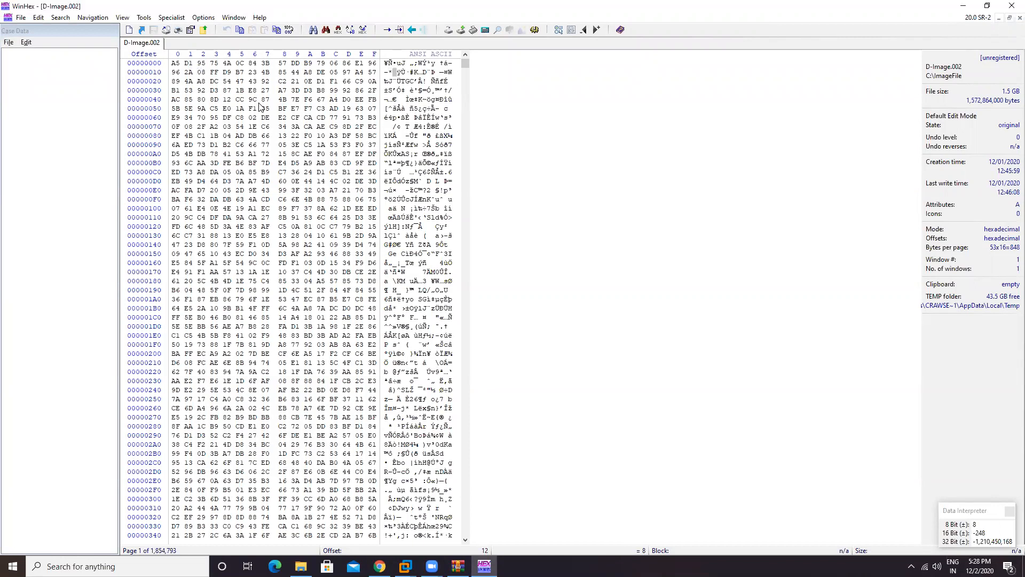
pyautogui.click(408, 109)
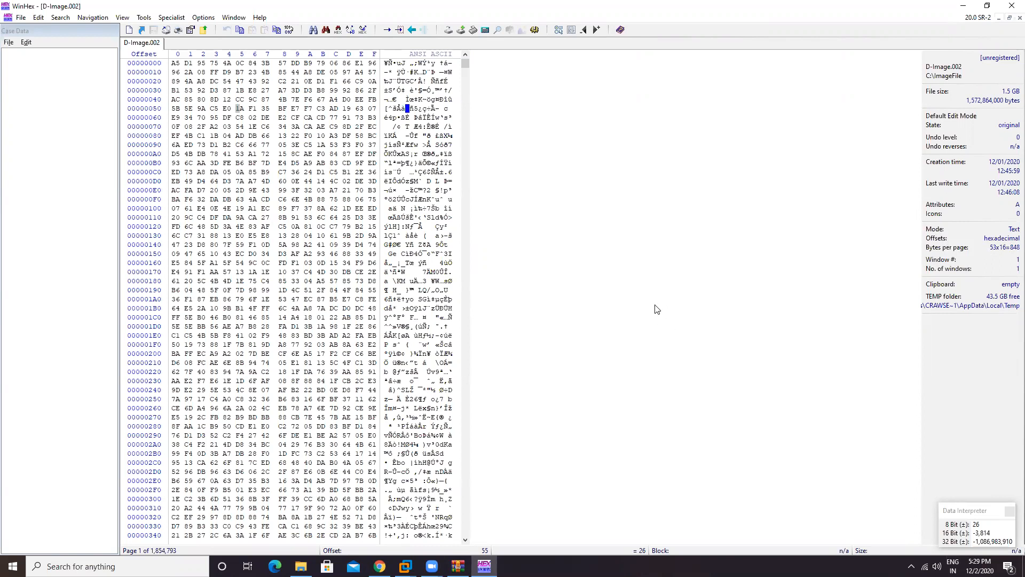
pyautogui.click(145, 130)
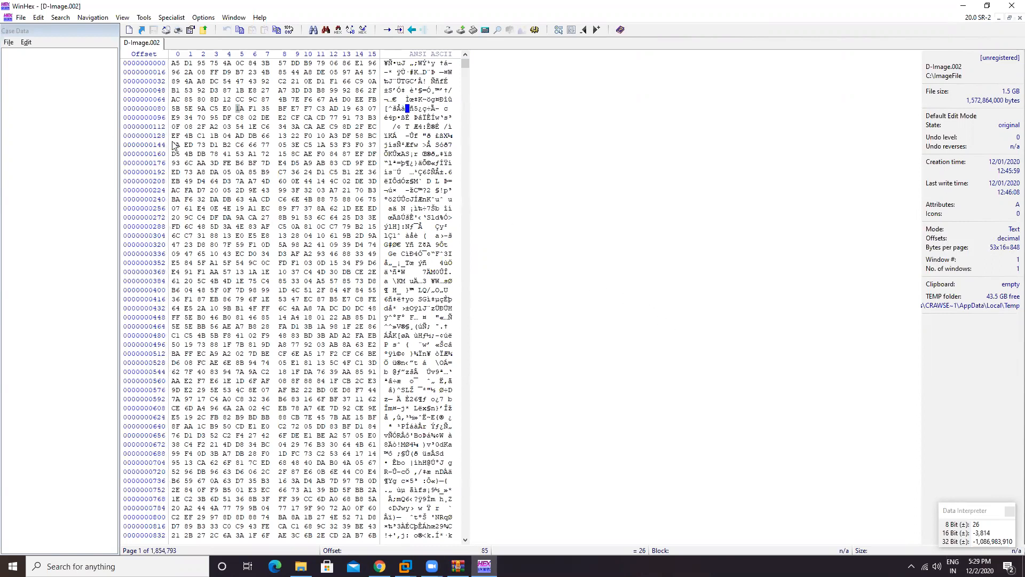
pyautogui.click(152, 153)
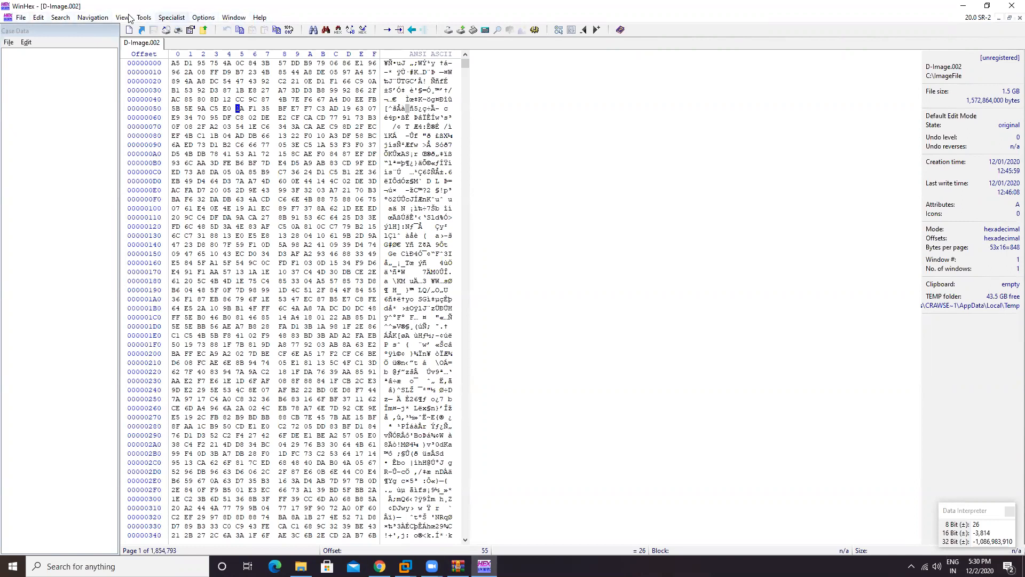
# Step: Set the global edit mode to Read-only Mode (write-protected), after comparing it with the two editable modes
pyautogui.click(209, 17)
pyautogui.click(208, 18)
pyautogui.click(207, 18)
pyautogui.click(205, 19)
pyautogui.click(205, 18)
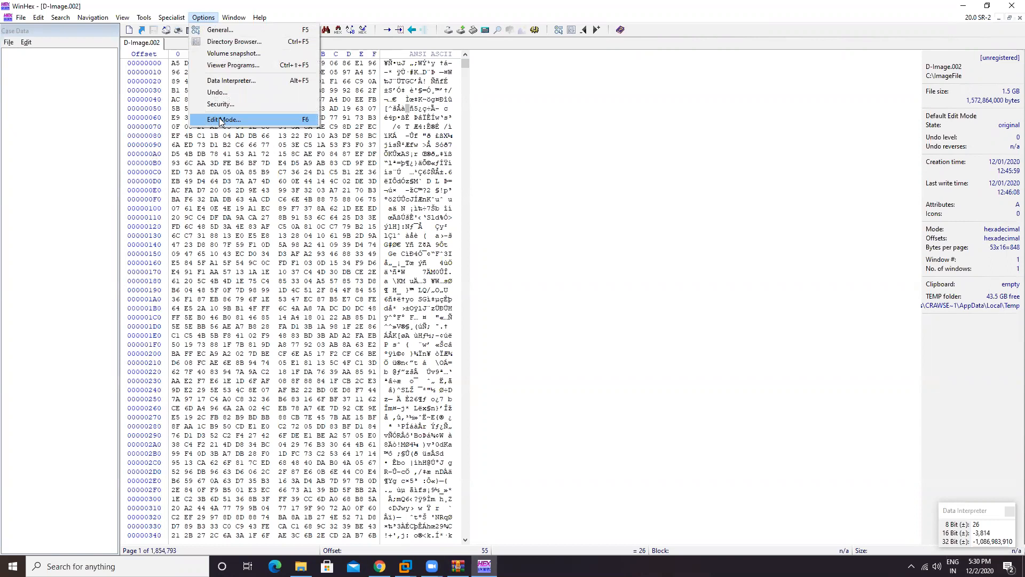
pyautogui.click(219, 119)
pyautogui.click(1006, 13)
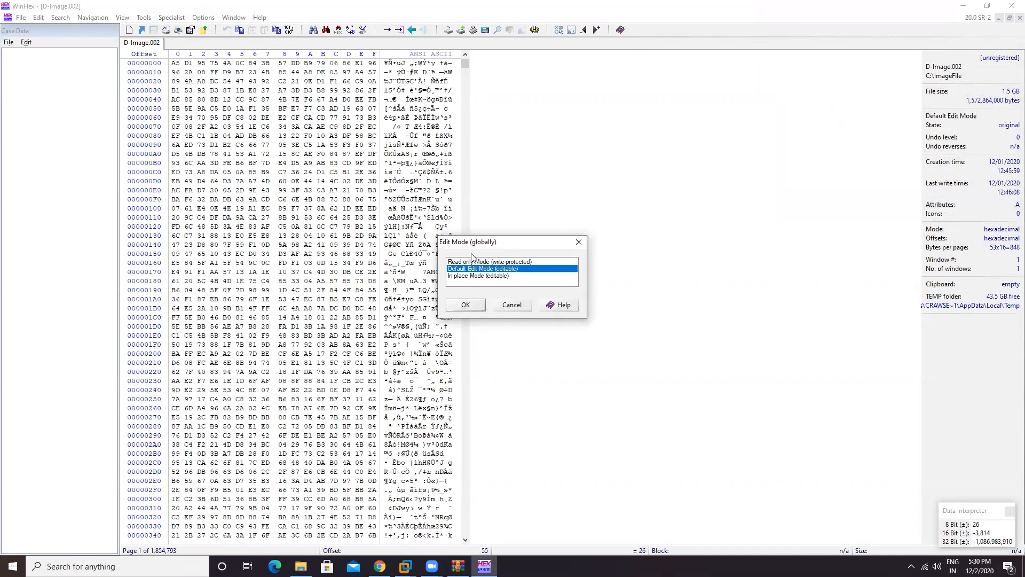
pyautogui.click(473, 262)
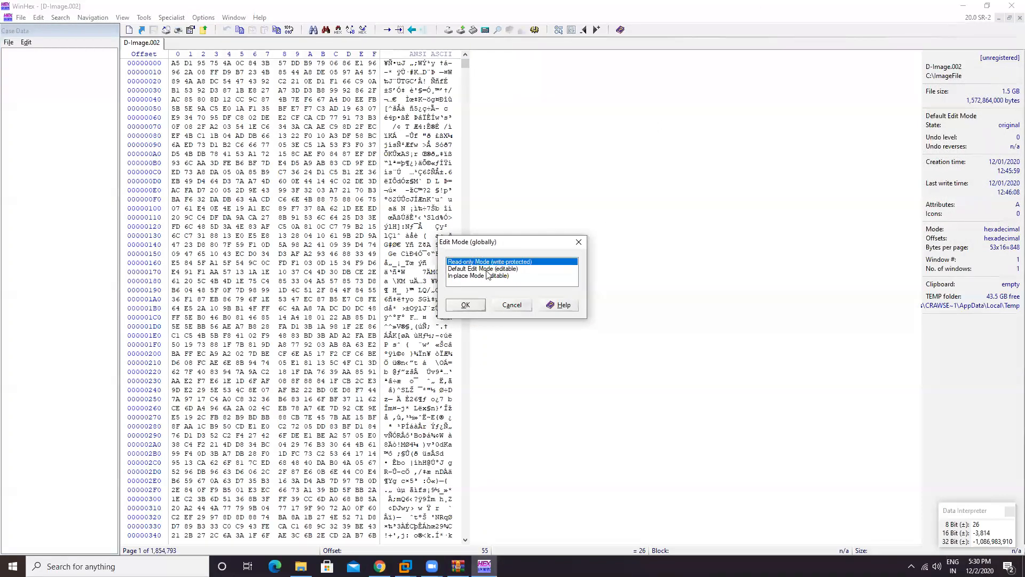
pyautogui.click(476, 276)
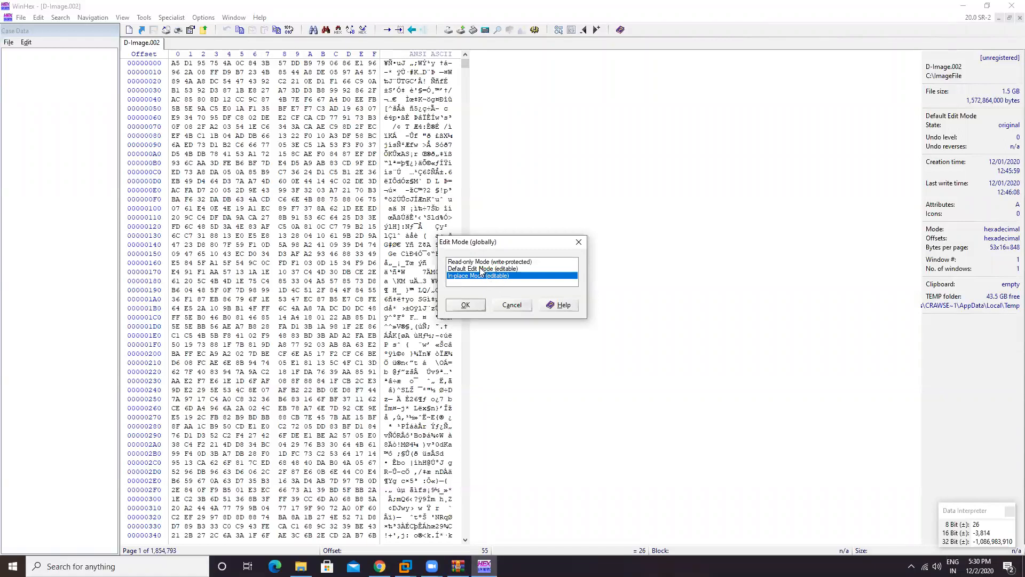
pyautogui.click(481, 270)
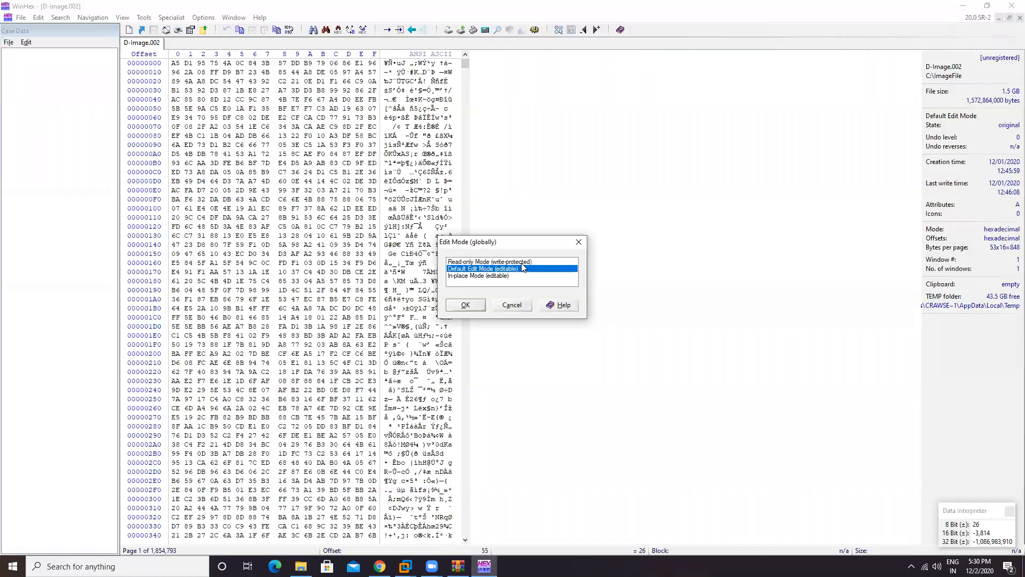
pyautogui.click(522, 262)
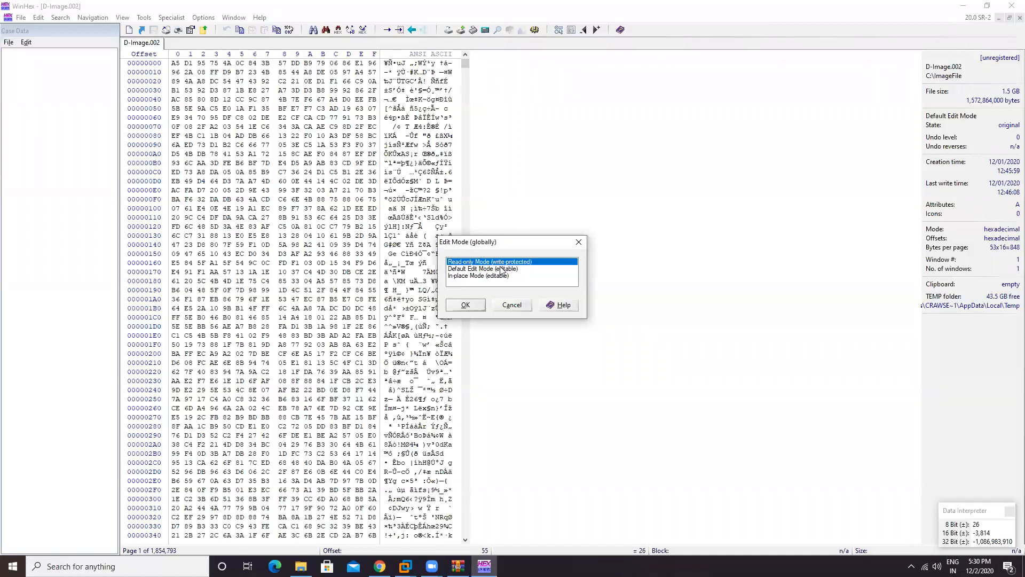
pyautogui.click(469, 306)
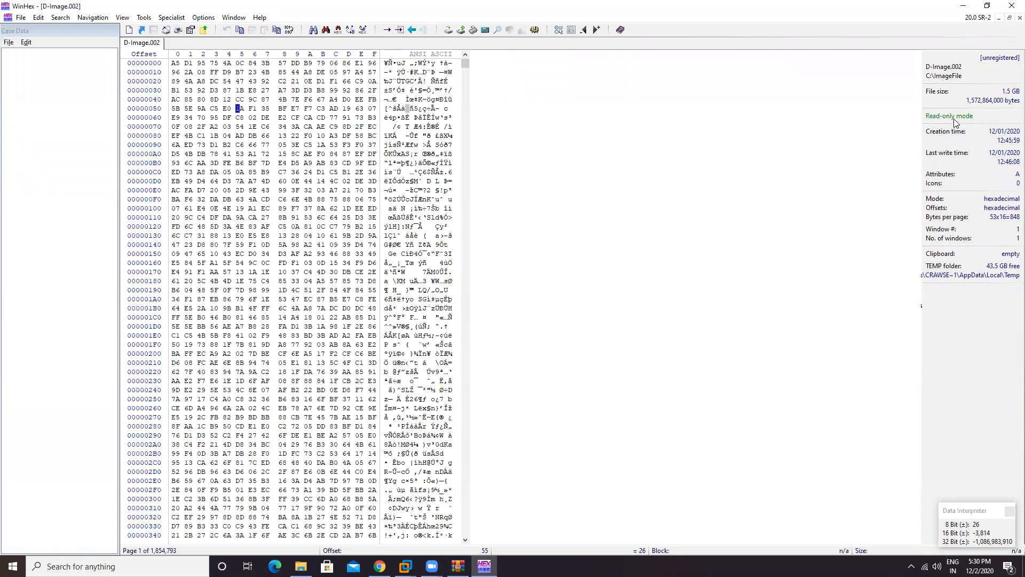
# Step: Select a byte in the write-protected image and look through several pages of its hex data
pyautogui.click(294, 146)
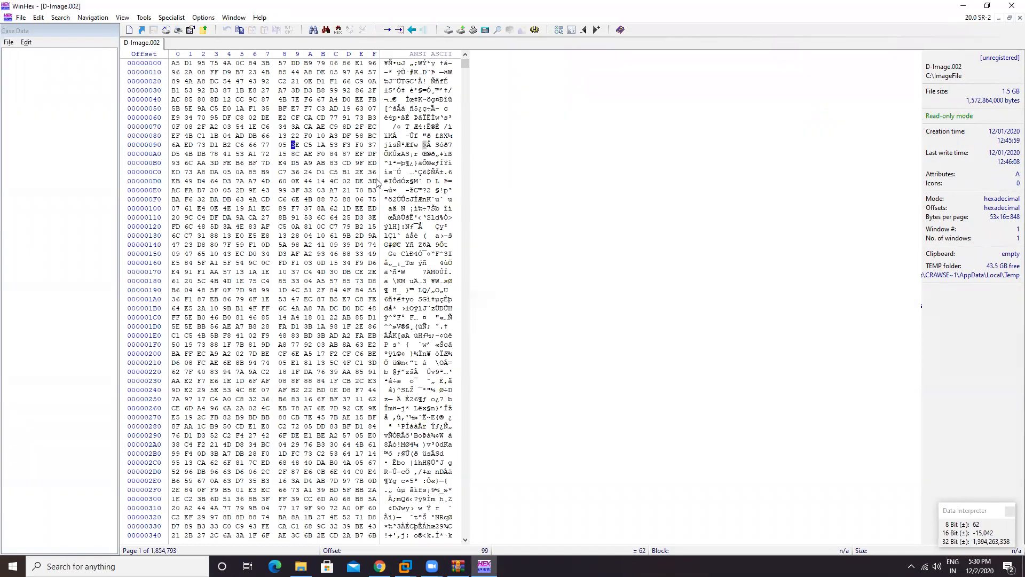
pyautogui.scroll(-10, 376, 183)
pyautogui.scroll(-19, 376, 168)
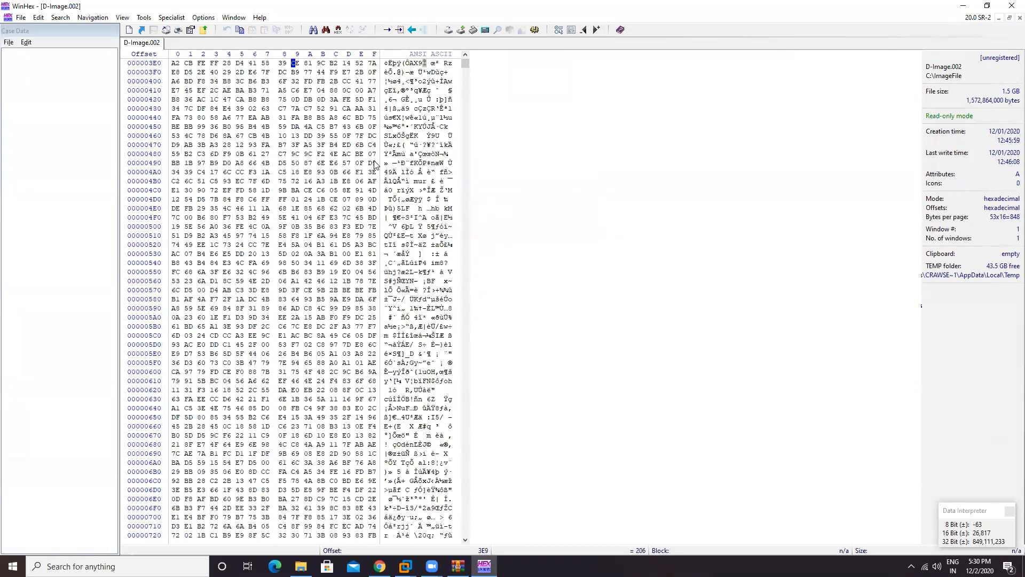
pyautogui.scroll(-20, 375, 160)
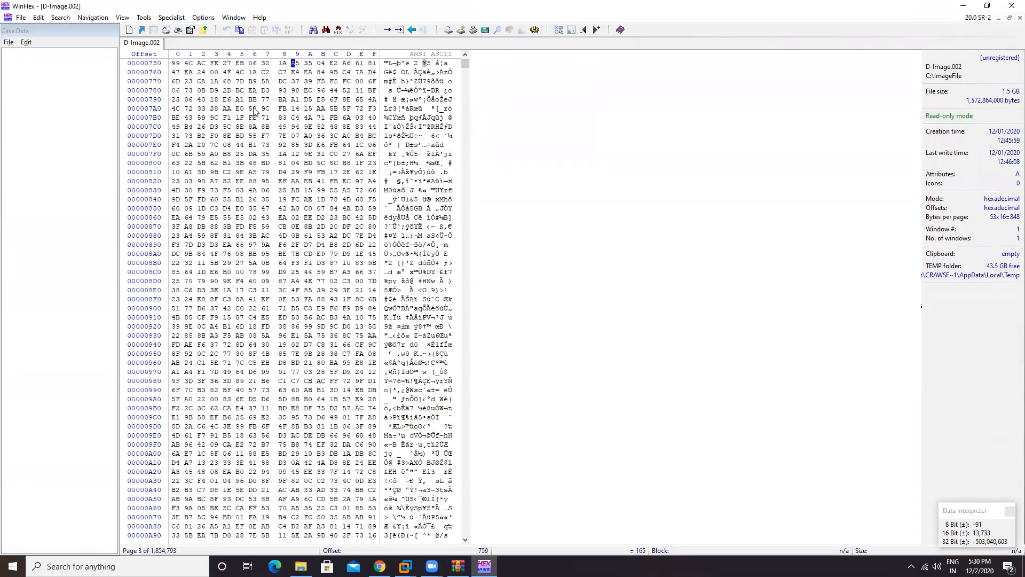
pyautogui.click(638, 204)
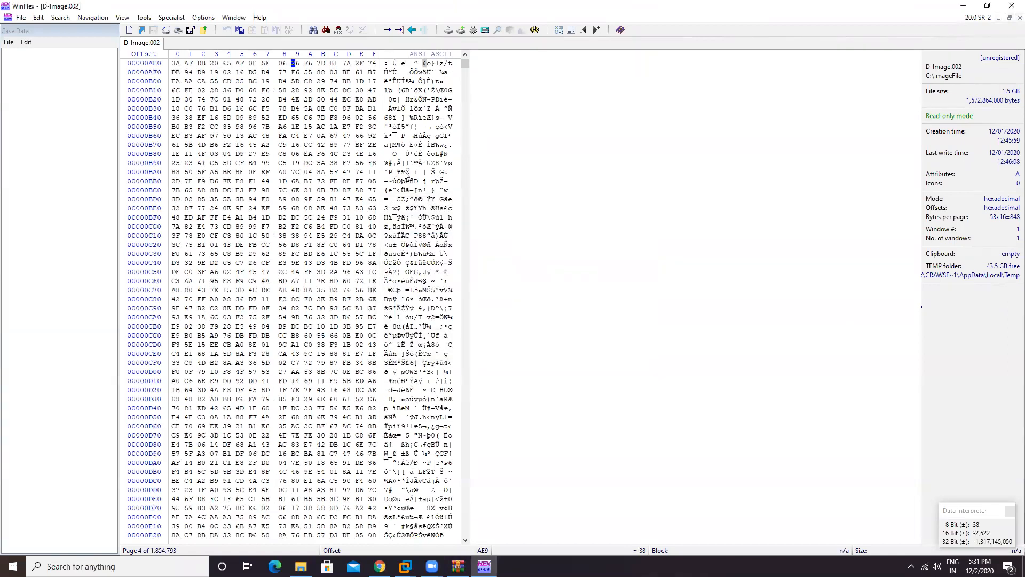
# Step: Check the size, timestamps and attributes in the file properties of D-Image.002 and D-Image.003
pyautogui.click(190, 30)
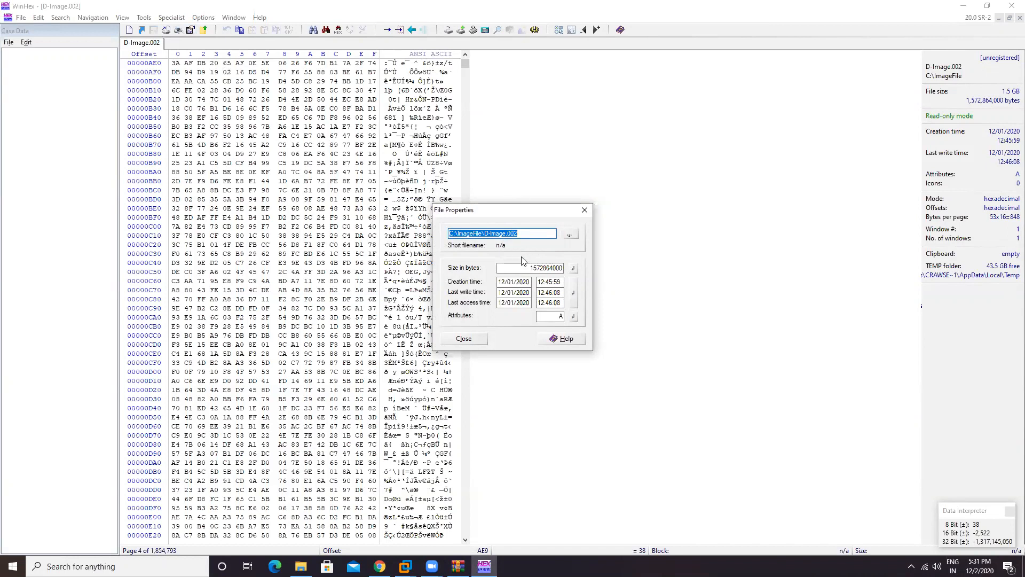
pyautogui.moveTo(507, 282); pyautogui.dragTo(533, 304)
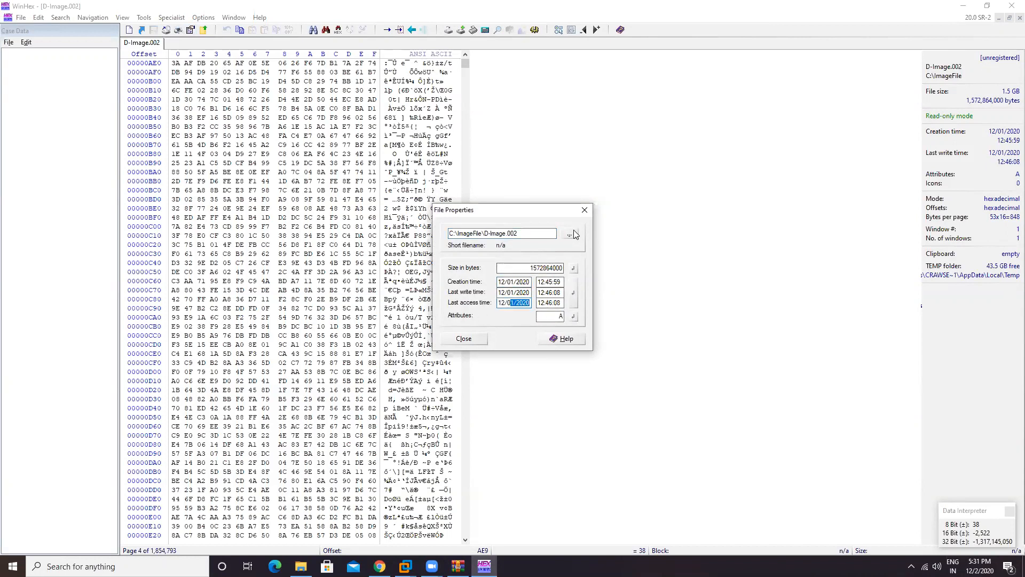
pyautogui.click(571, 236)
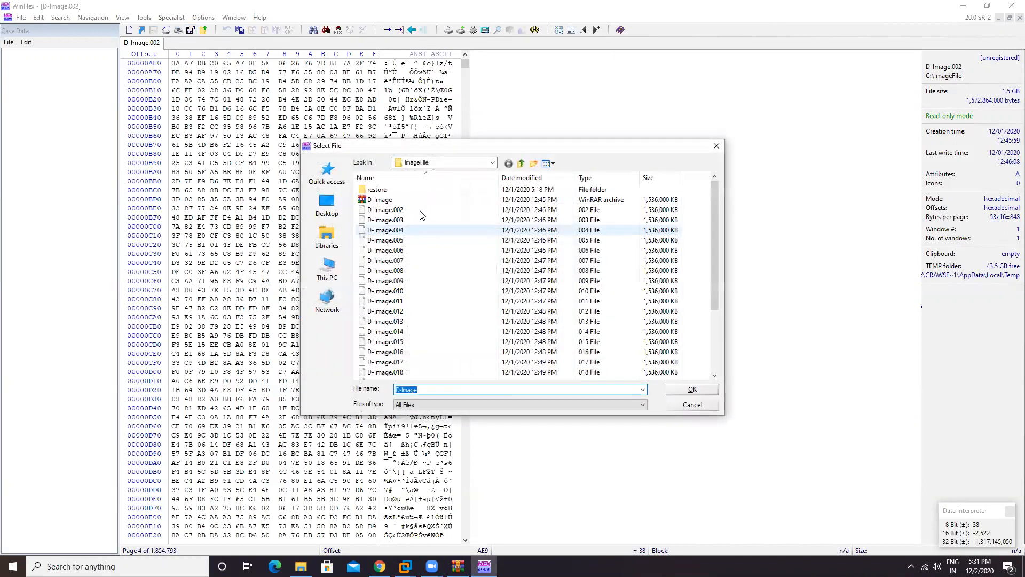
pyautogui.click(386, 220)
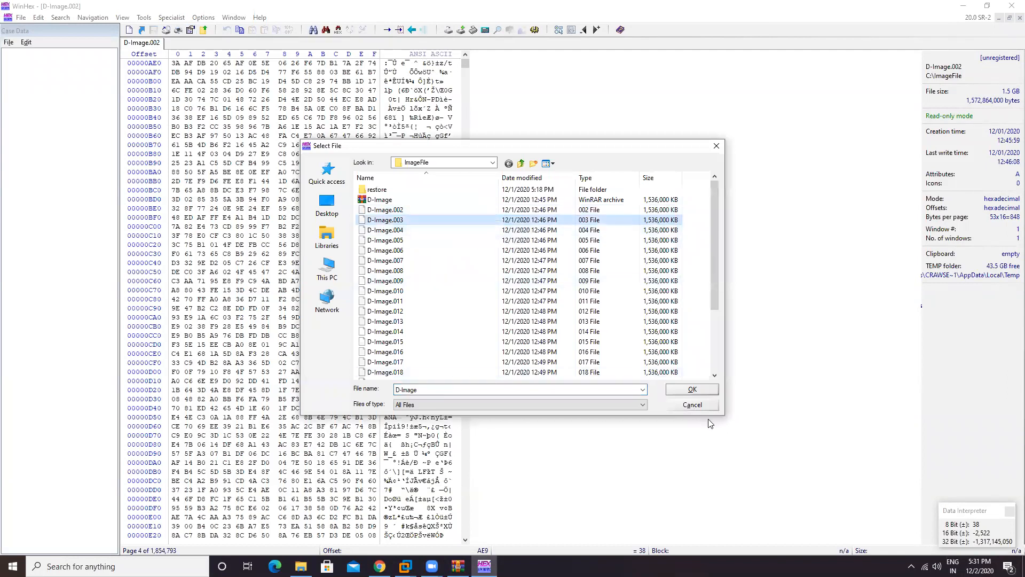
pyautogui.click(693, 391)
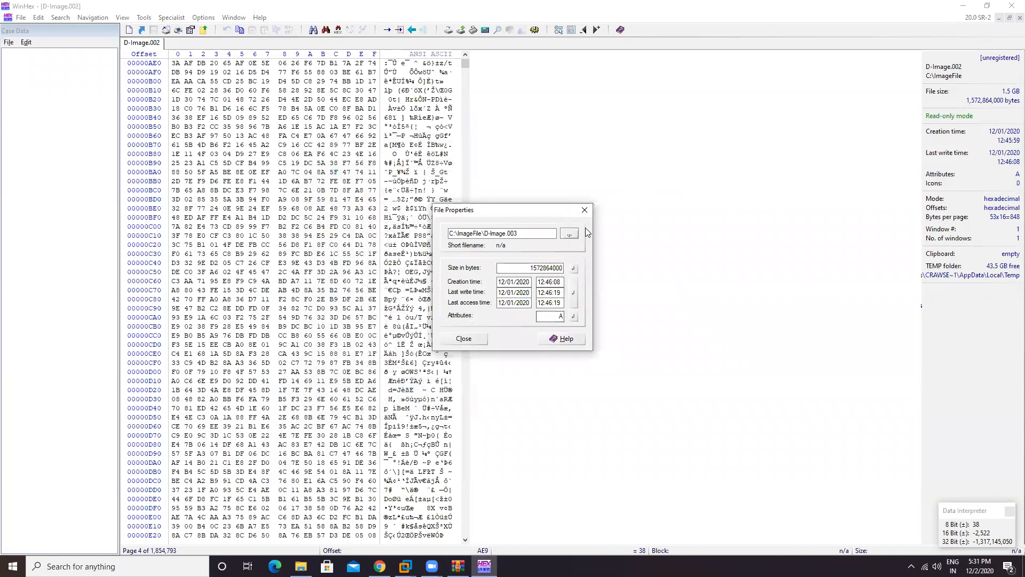
pyautogui.click(584, 210)
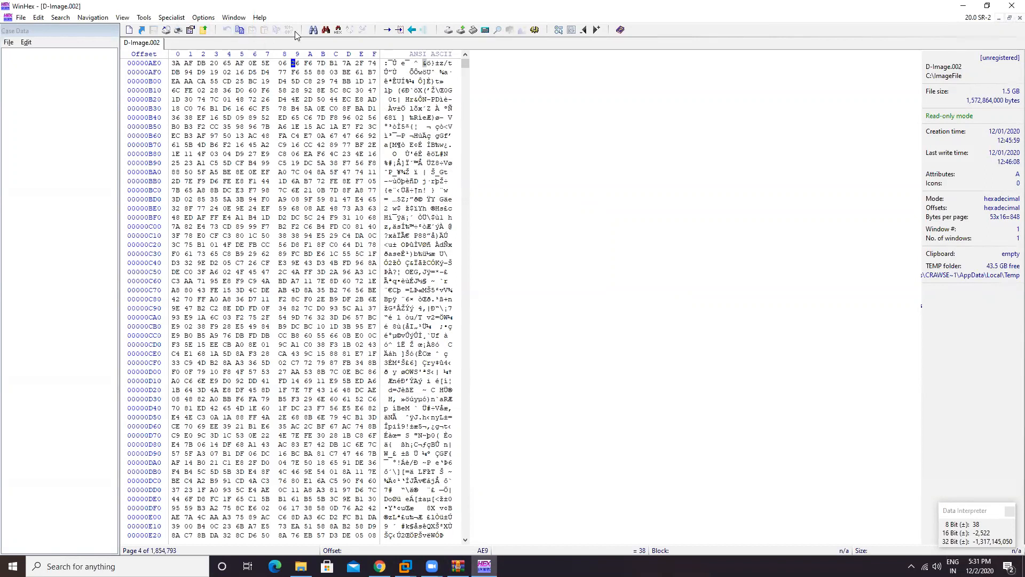
# Step: View and cancel the hex value search, and reconfirm Read-only Mode (write-protected) as the global edit mode
pyautogui.click(338, 30)
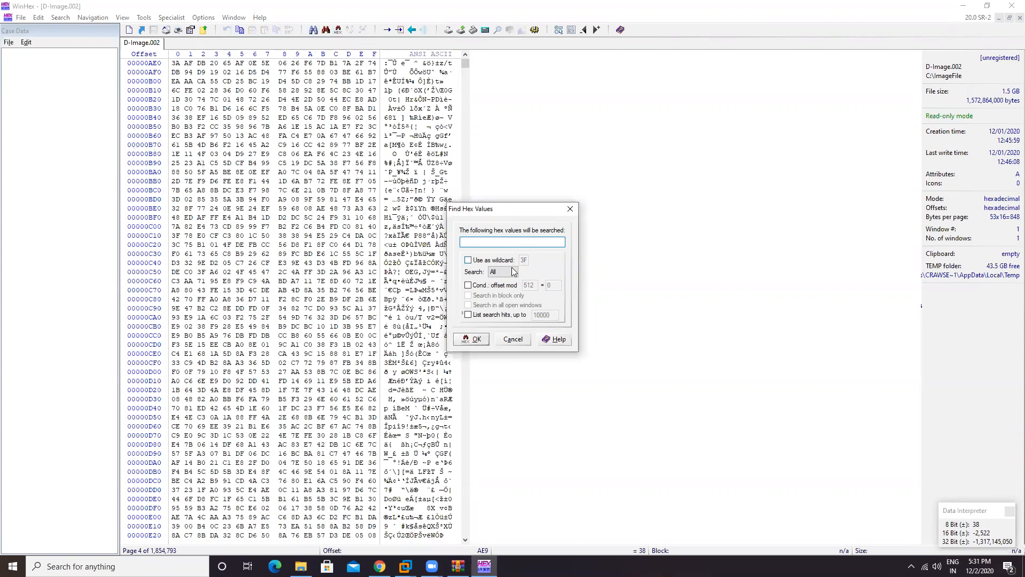
pyautogui.click(513, 340)
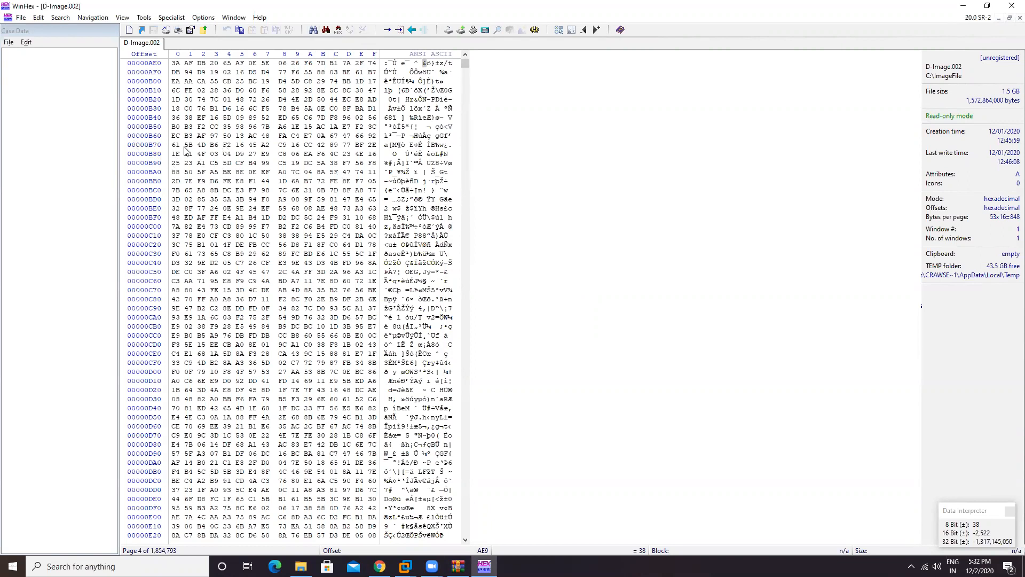
pyautogui.click(203, 18)
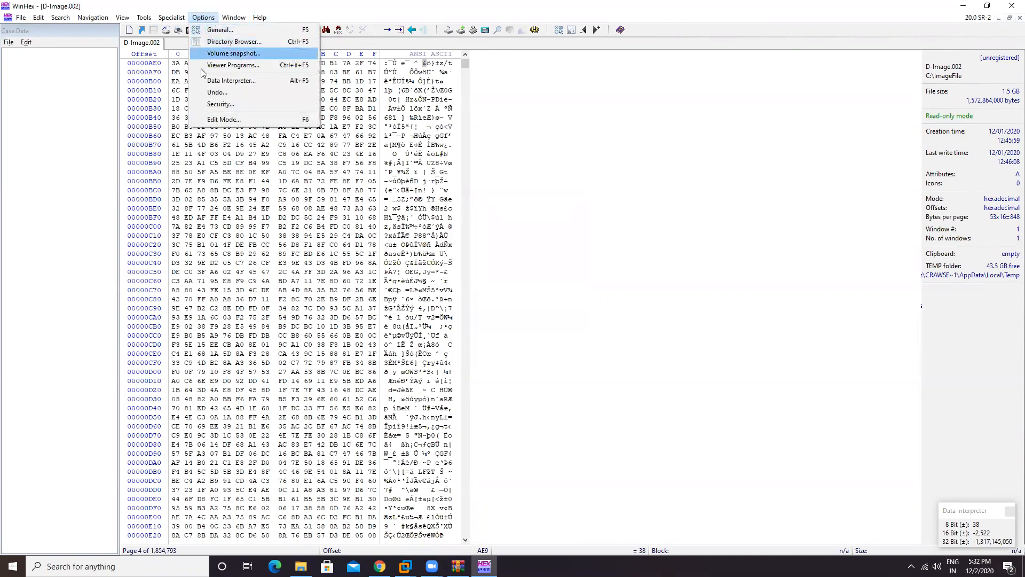
pyautogui.click(224, 120)
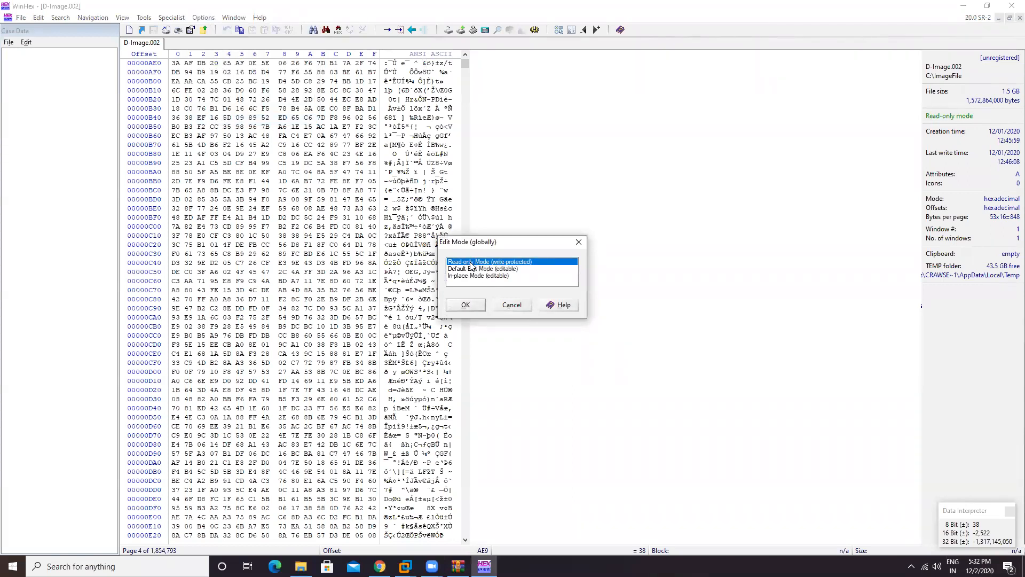
pyautogui.click(465, 307)
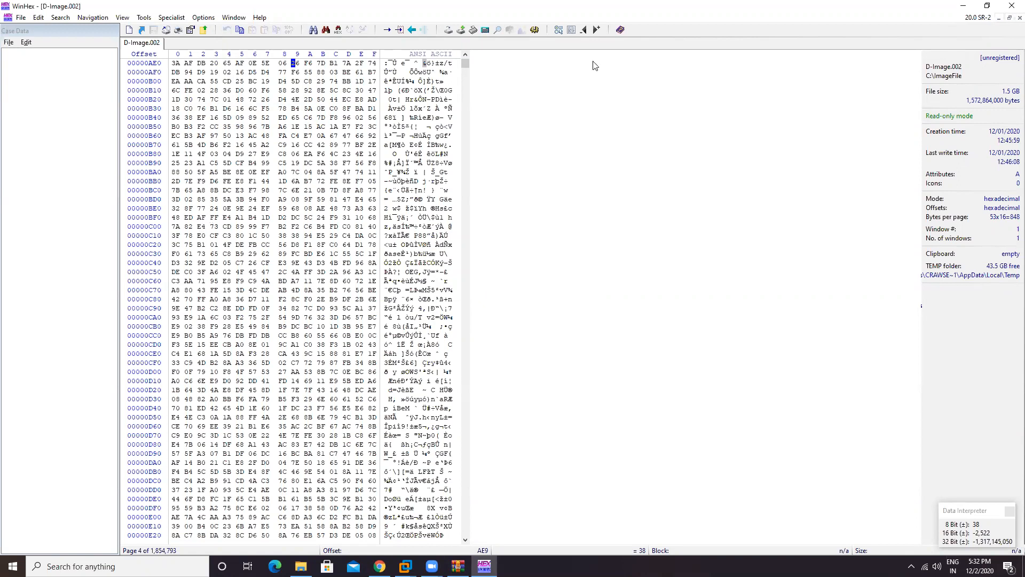
# Step: Minimise WinHex and open the ImageFile folder on Local Disk (C:) in File Explorer
pyautogui.click(960, 6)
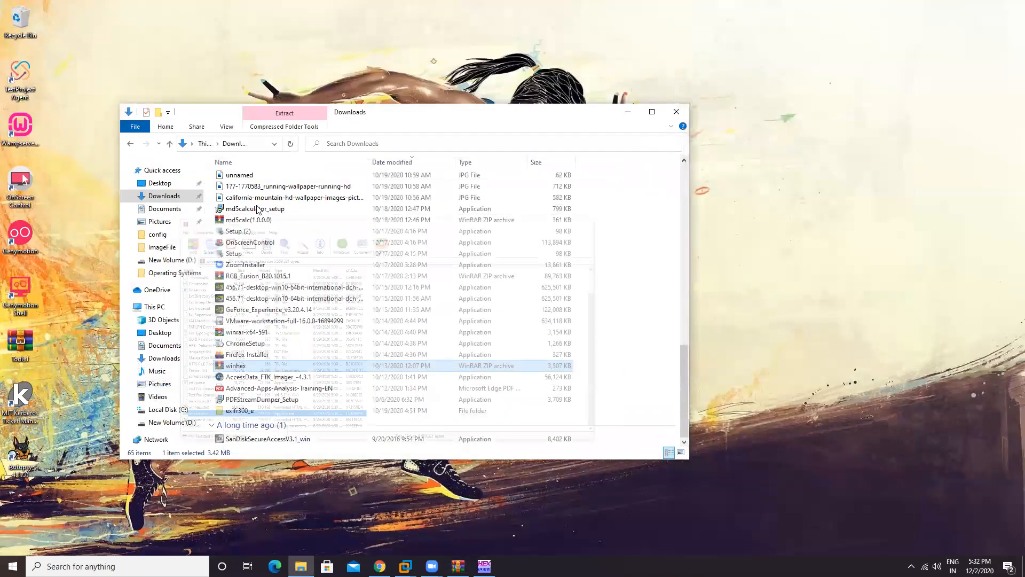
pyautogui.click(168, 410)
pyautogui.doubleClick(241, 189)
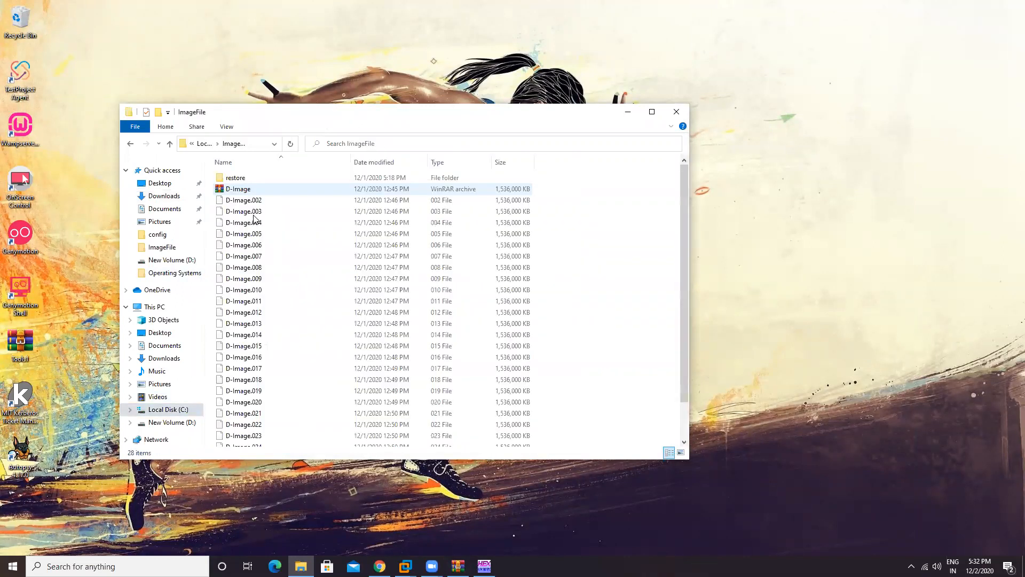
# Step: Turn on the Read-only attribute in the file properties of D-Image.003 and apply it
pyautogui.click(244, 214)
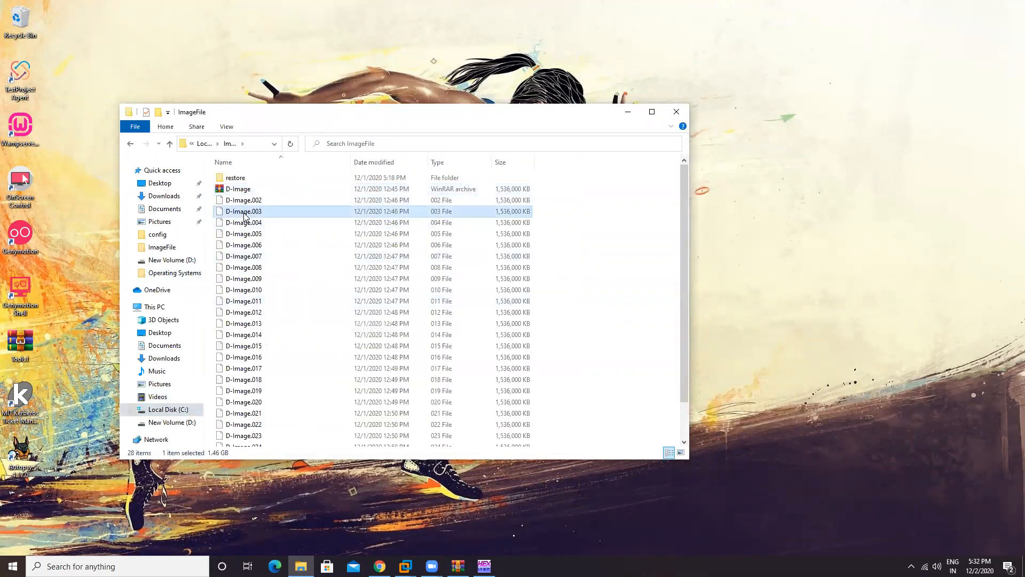
pyautogui.rightClick(245, 215)
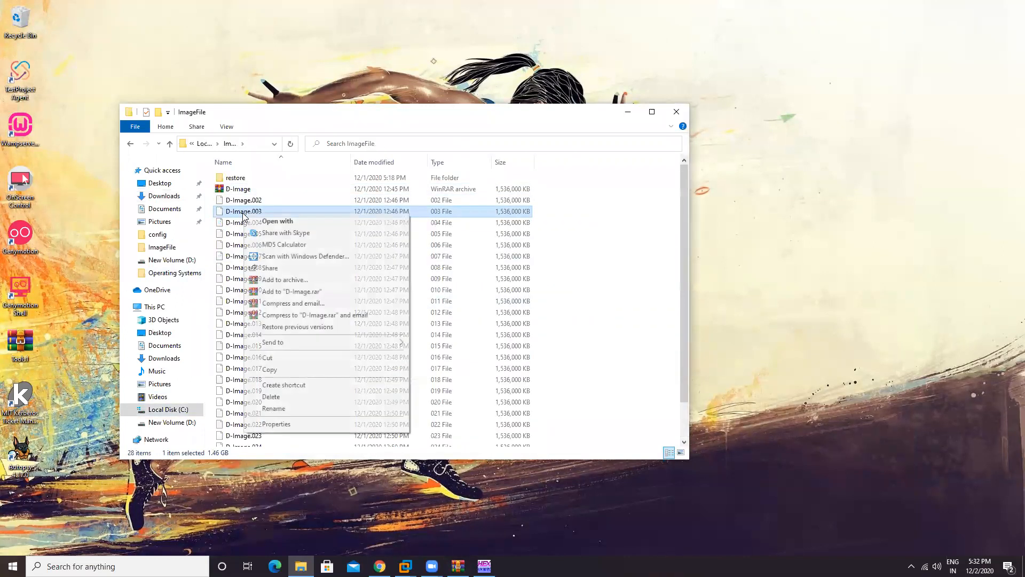
pyautogui.click(276, 424)
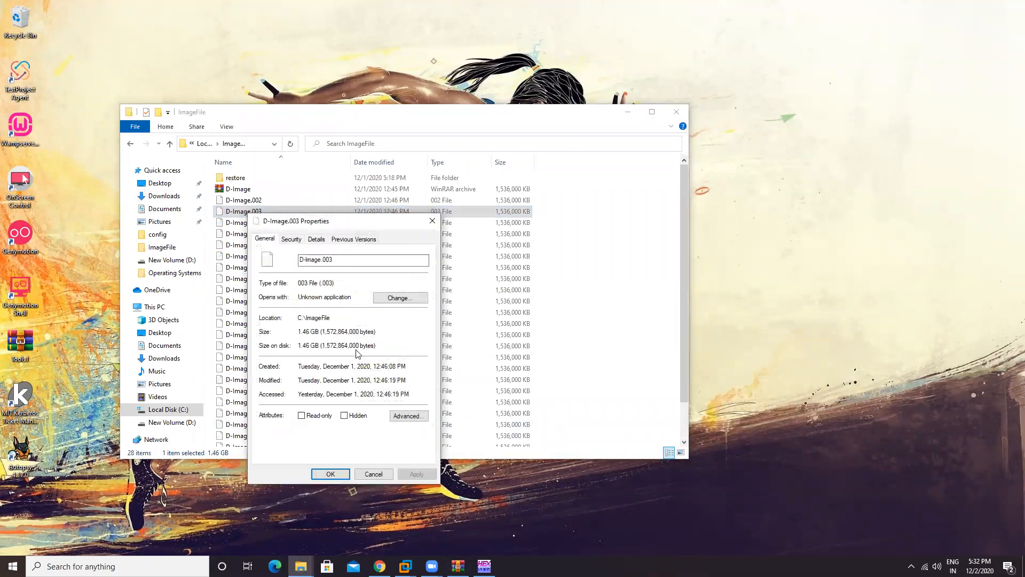
pyautogui.click(302, 416)
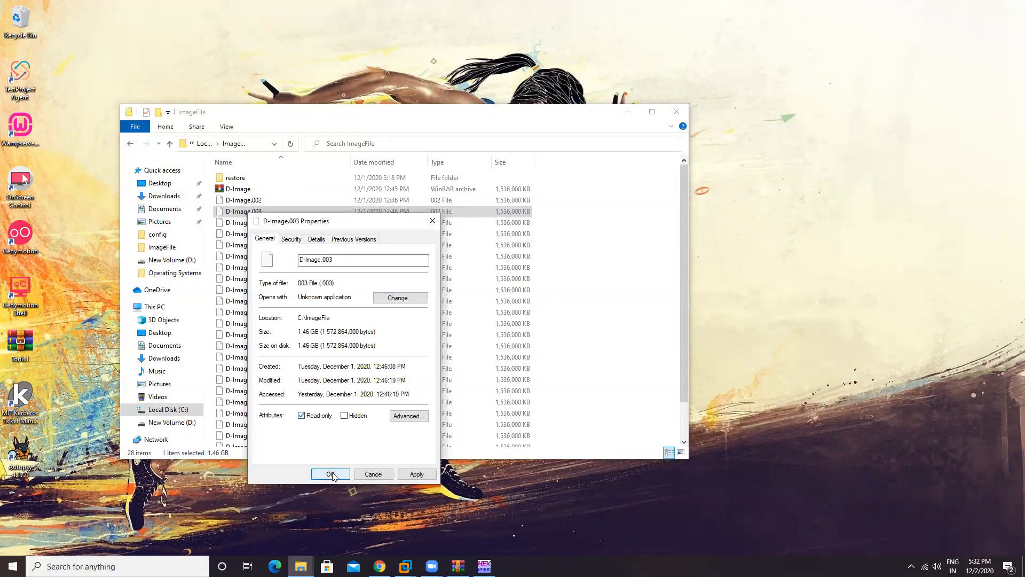
pyautogui.click(420, 475)
pyautogui.click(331, 475)
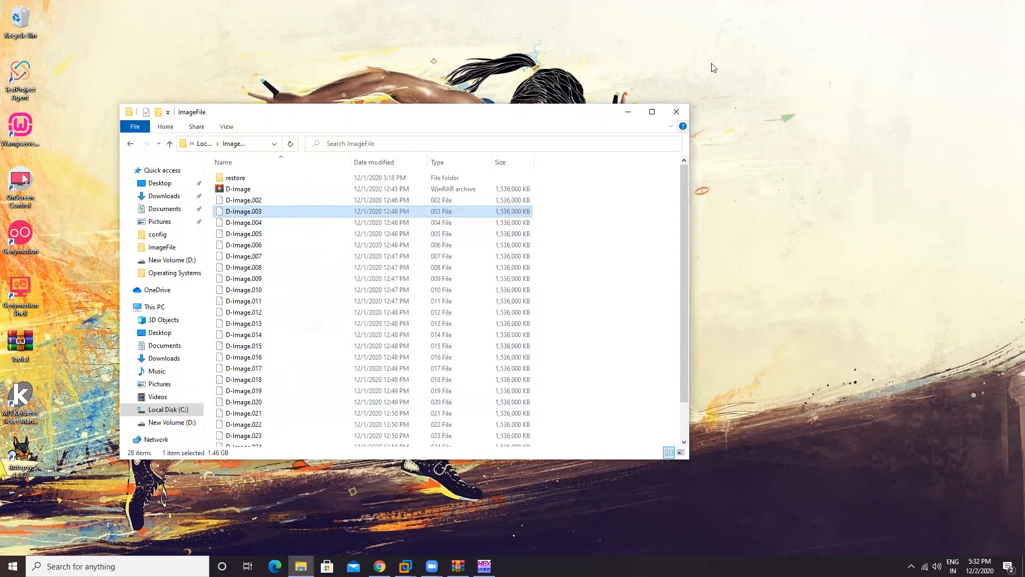
# Step: Switch to WinHex and open D-Image.003 from the ImageFile folder alongside D-Image.002
pyautogui.click(484, 566)
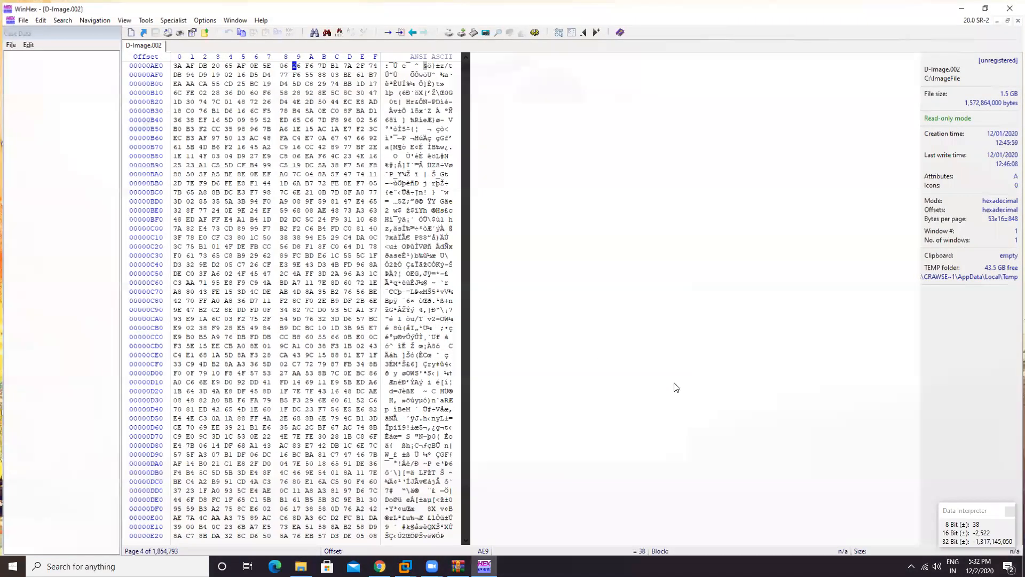
pyautogui.click(20, 18)
pyautogui.click(39, 41)
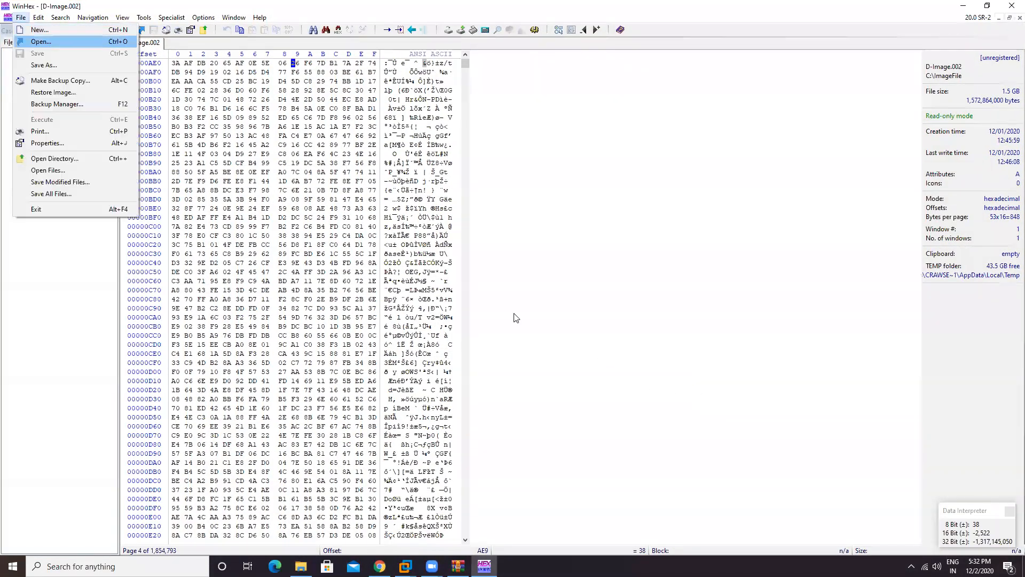
pyautogui.doubleClick(229, 66)
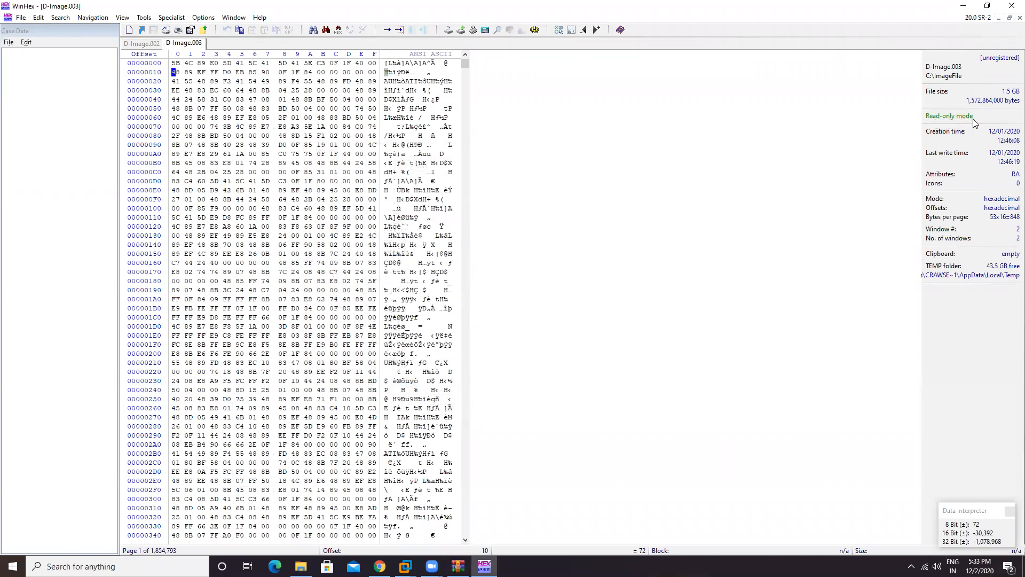
# Step: Compare the file details of D-Image.002 and D-Image.003, then minimise WinHex and close the ImageFile folder window
pyautogui.click(141, 44)
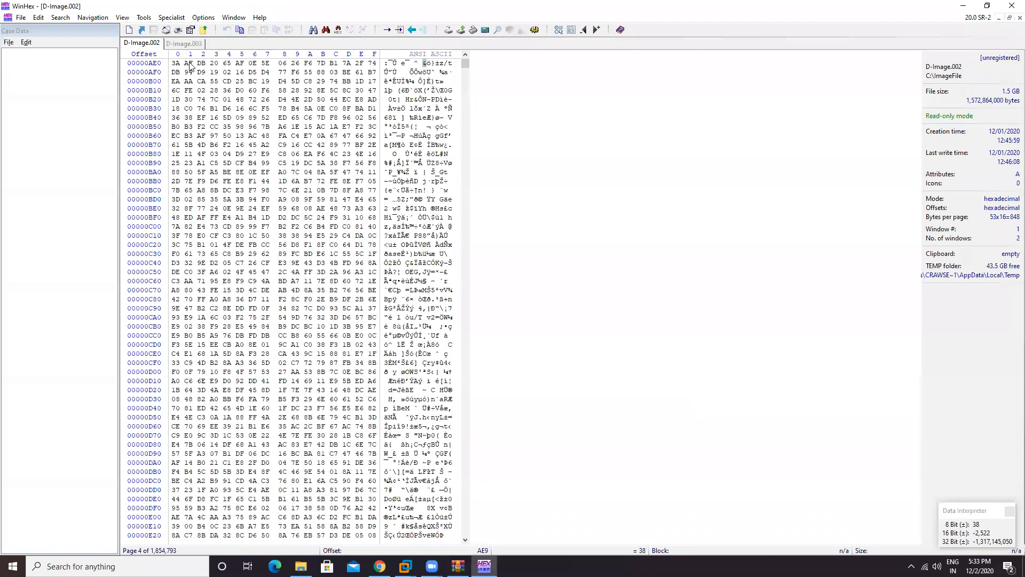
pyautogui.click(184, 45)
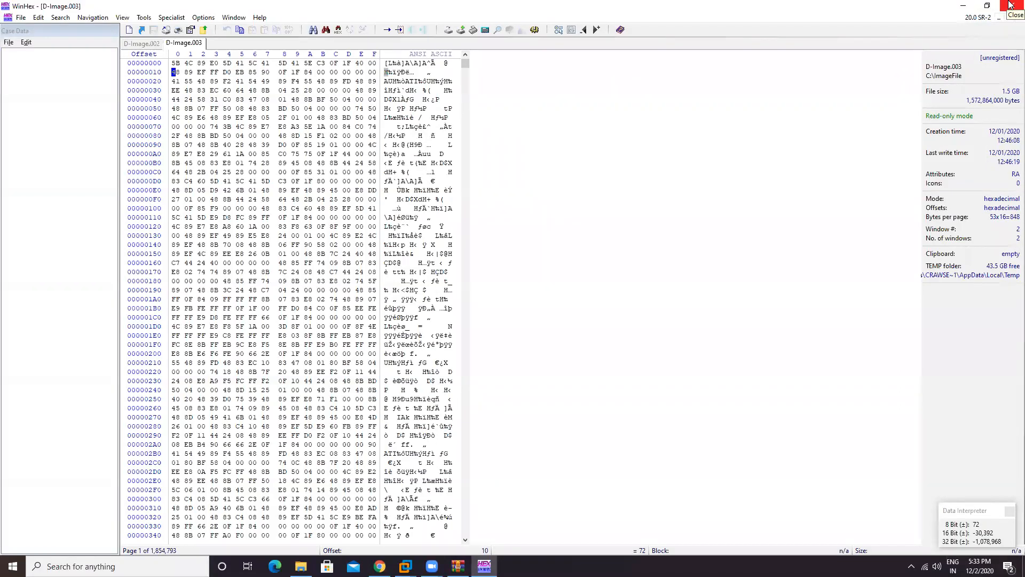
pyautogui.click(964, 3)
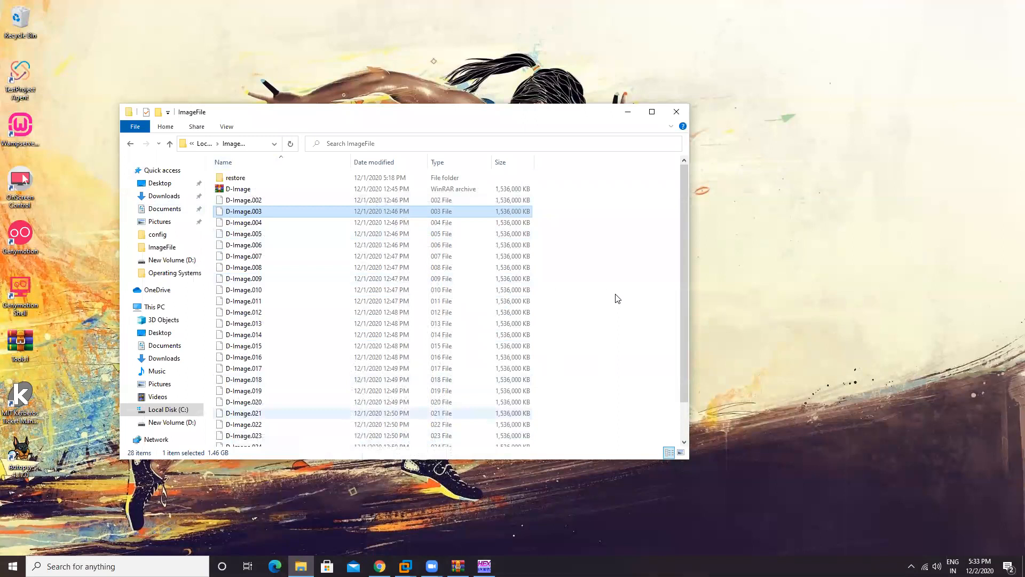
pyautogui.click(674, 111)
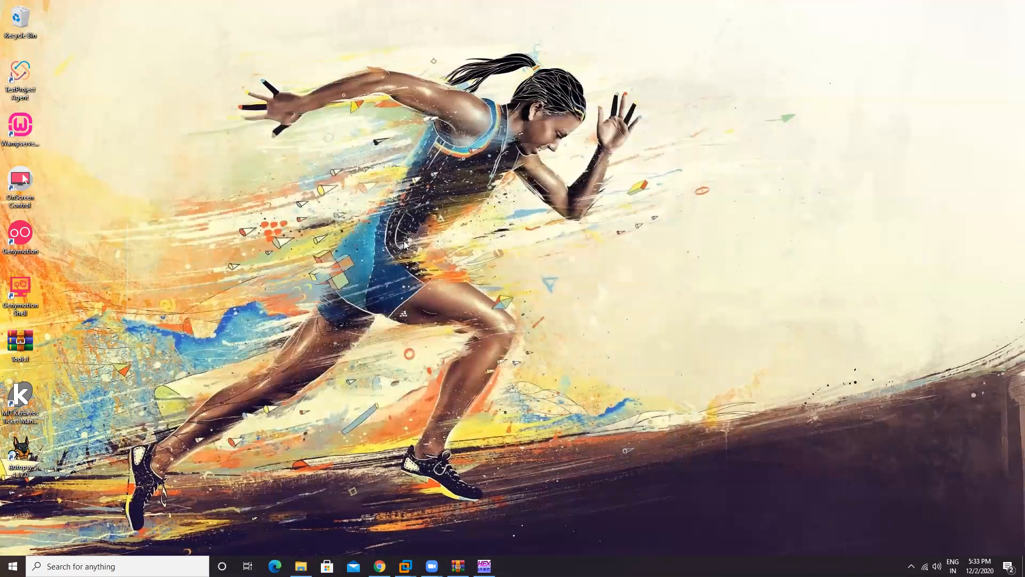
# Step: Create a new text document on the desktop, enter "Welcome To CHFI" in it and save it
pyautogui.rightClick(245, 151)
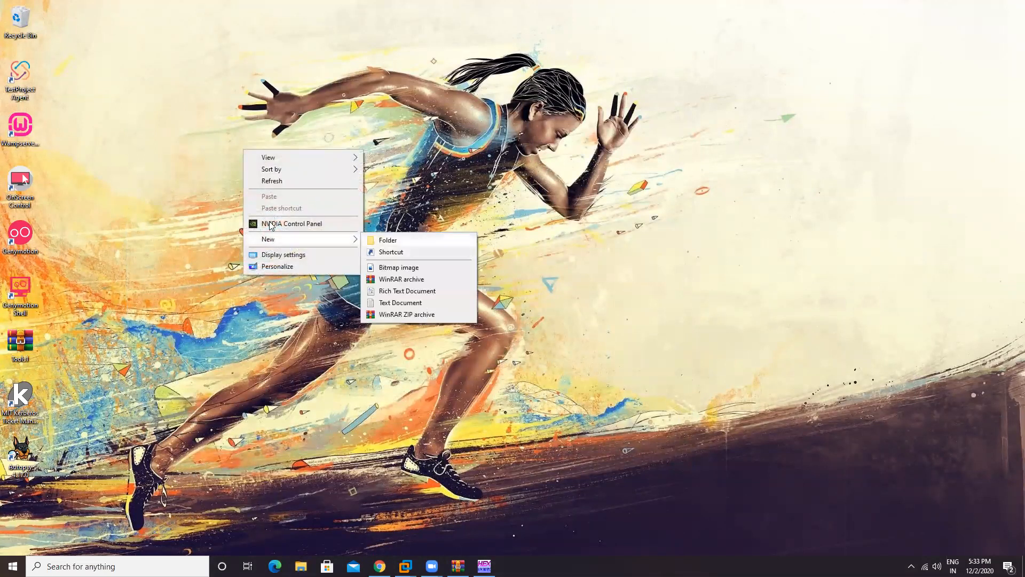
pyautogui.click(406, 303)
pyautogui.doubleClick(267, 186)
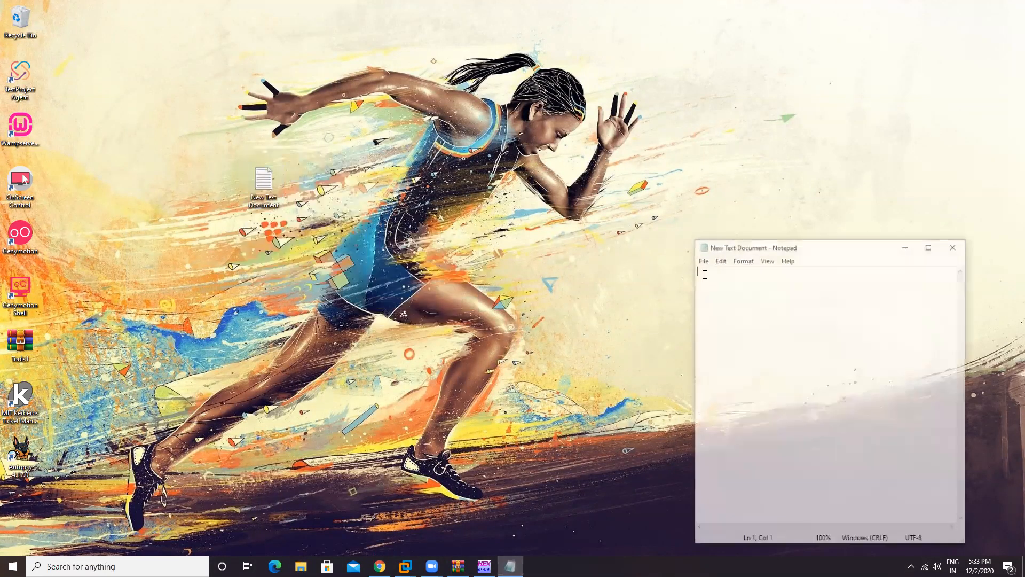
pyautogui.write('Welcom')
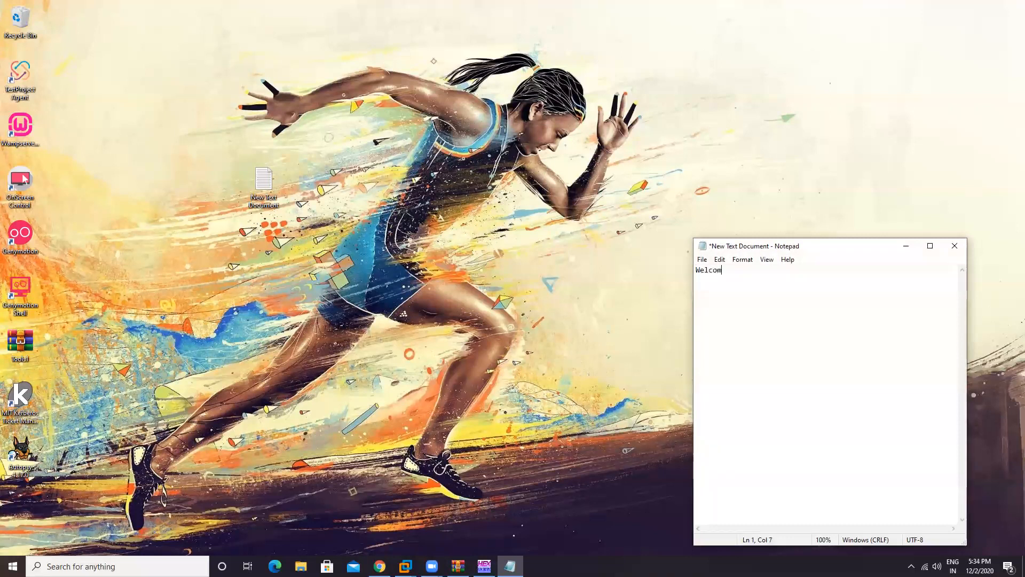
pyautogui.write('e To CHFI')
pyautogui.click(702, 259)
pyautogui.click(718, 307)
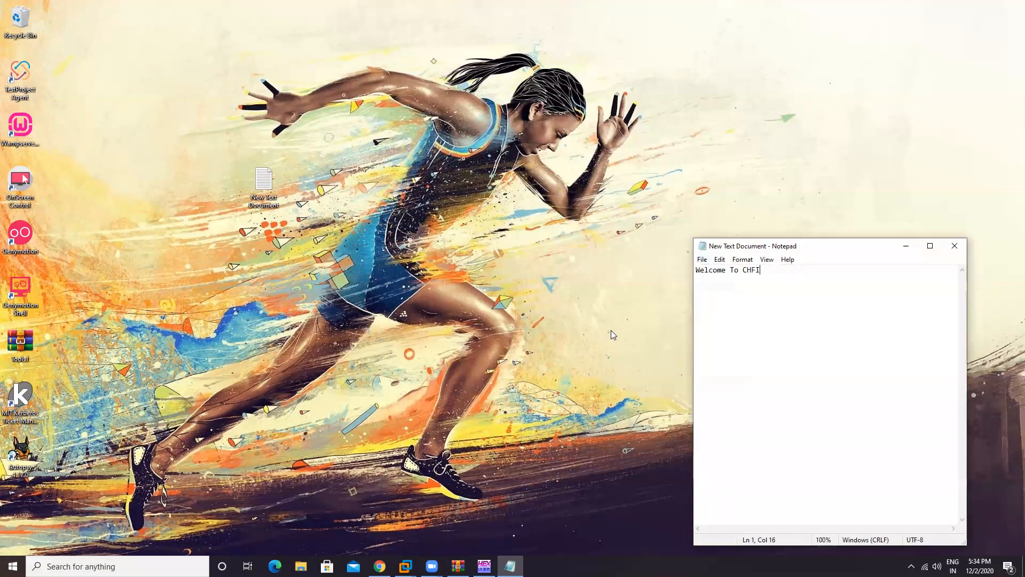
# Step: Save a copy of the text document on the Desktop under the name test1
pyautogui.click(702, 259)
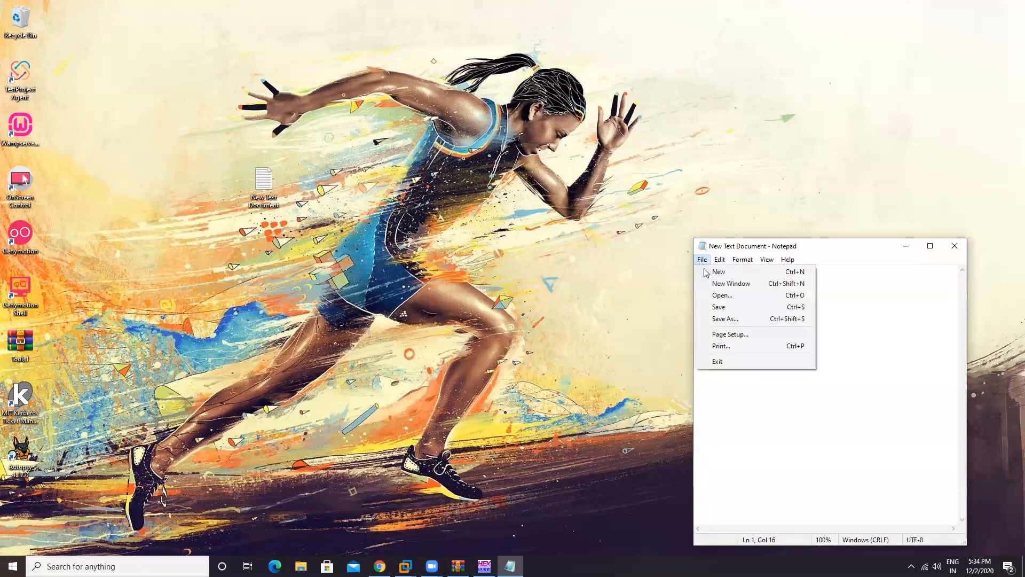
pyautogui.click(710, 312)
pyautogui.click(704, 261)
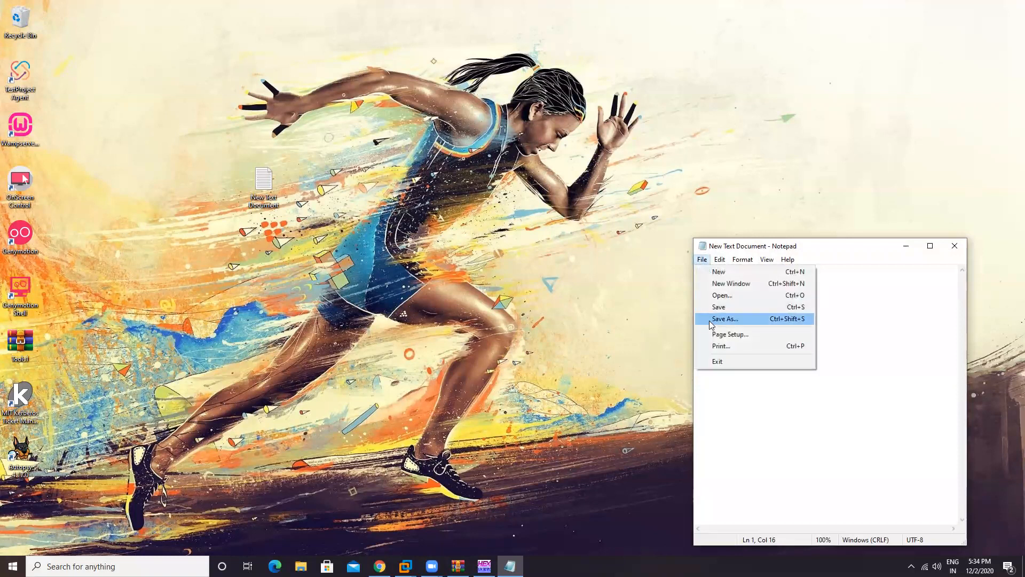
pyautogui.click(711, 319)
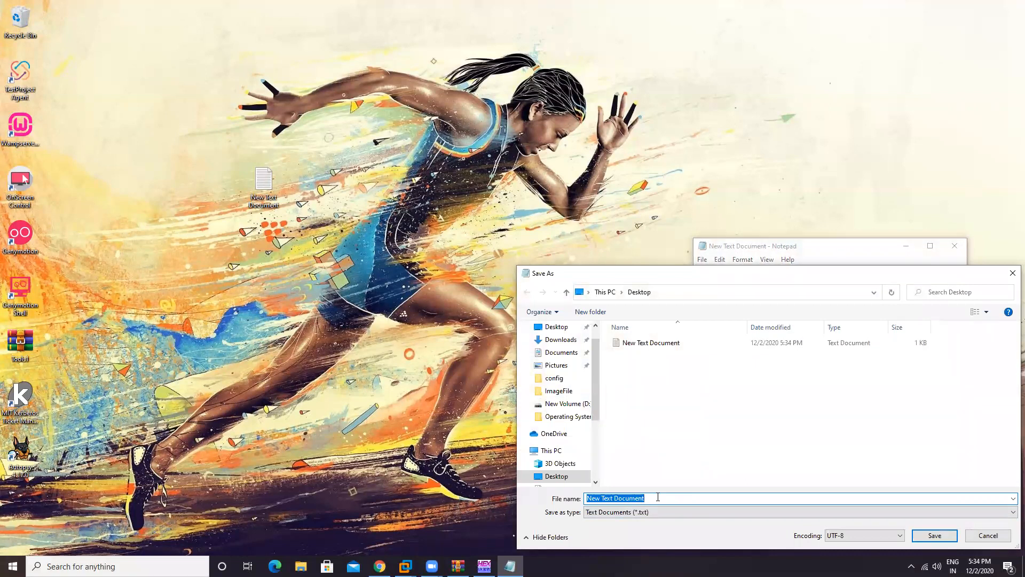
pyautogui.write('test1')
pyautogui.press('Return')
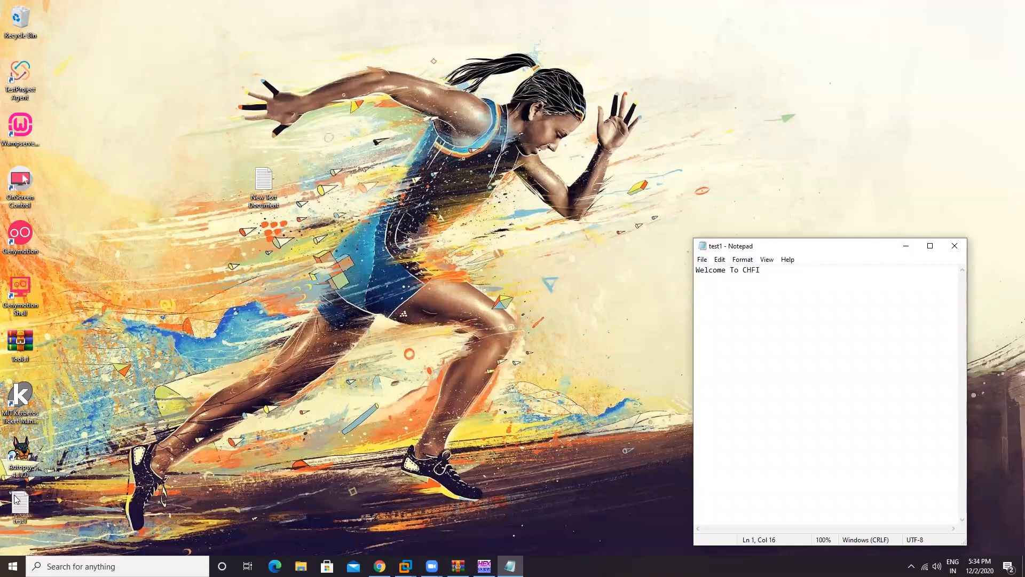
# Step: Close Notepad and delete the original New Text Document from the desktop
pyautogui.click(16, 499)
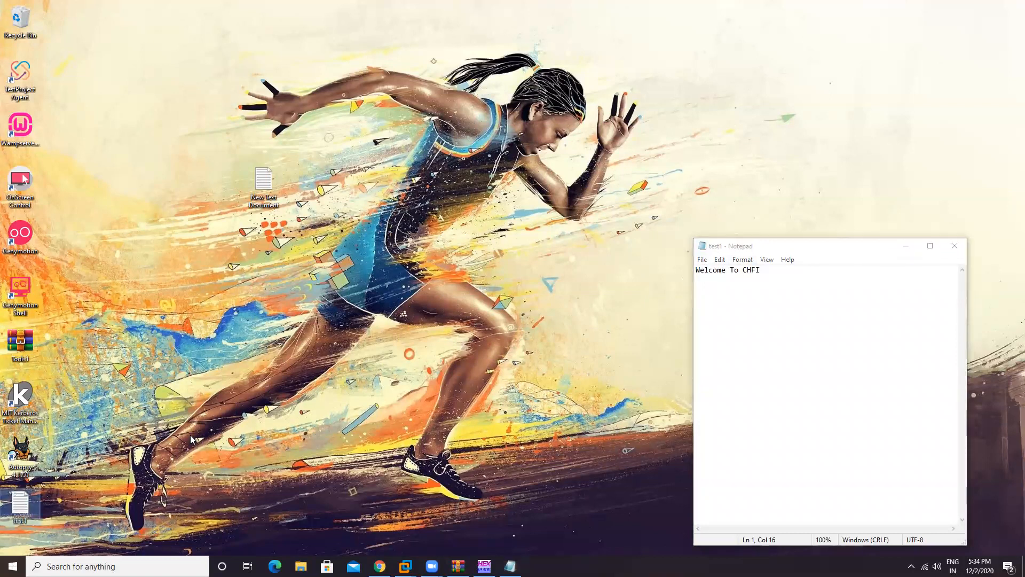
pyautogui.click(955, 245)
pyautogui.click(263, 186)
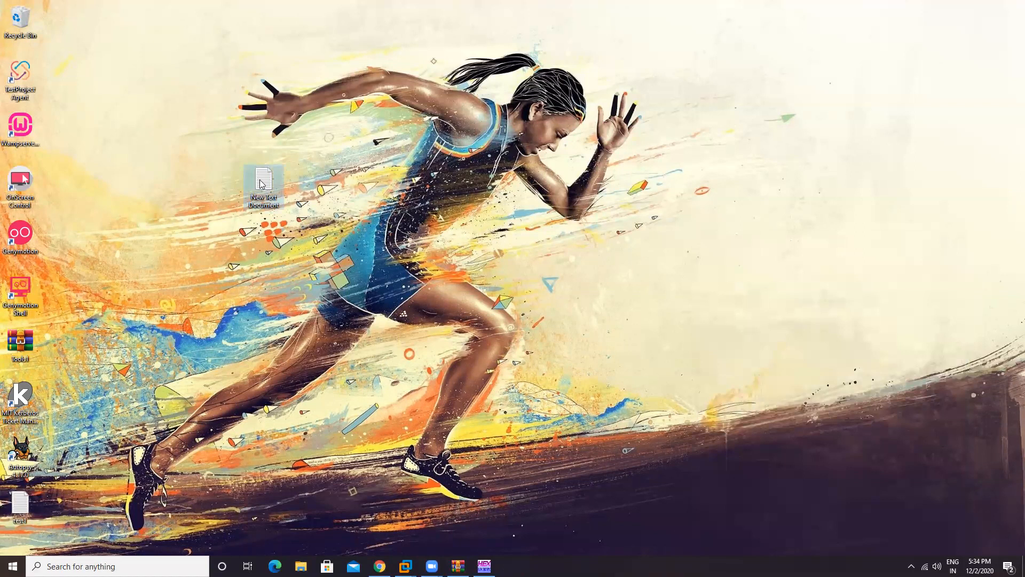
pyautogui.press('Delete')
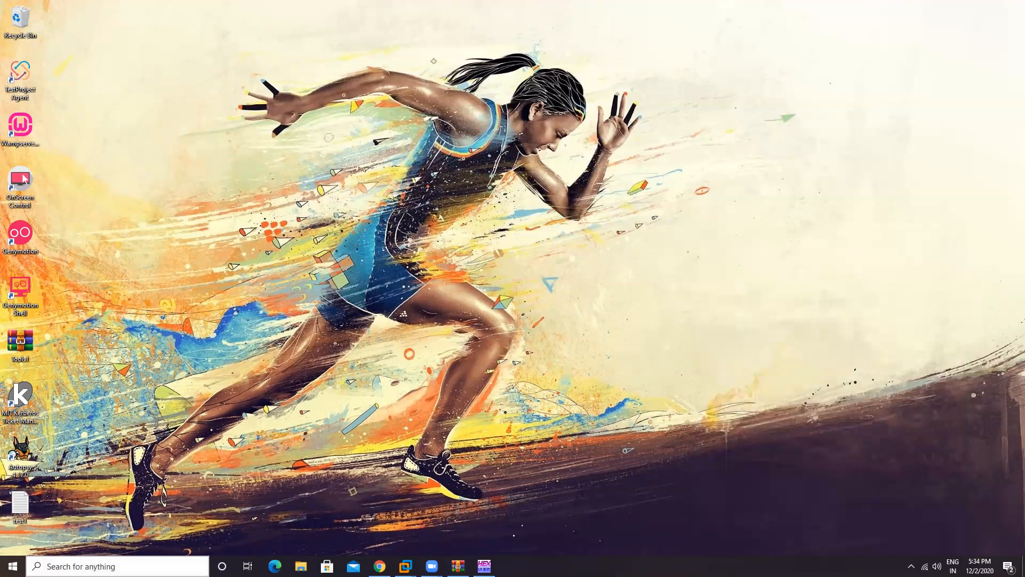
# Step: Search Windows for "md" and launch MD5 Calculator
pyautogui.click(115, 567)
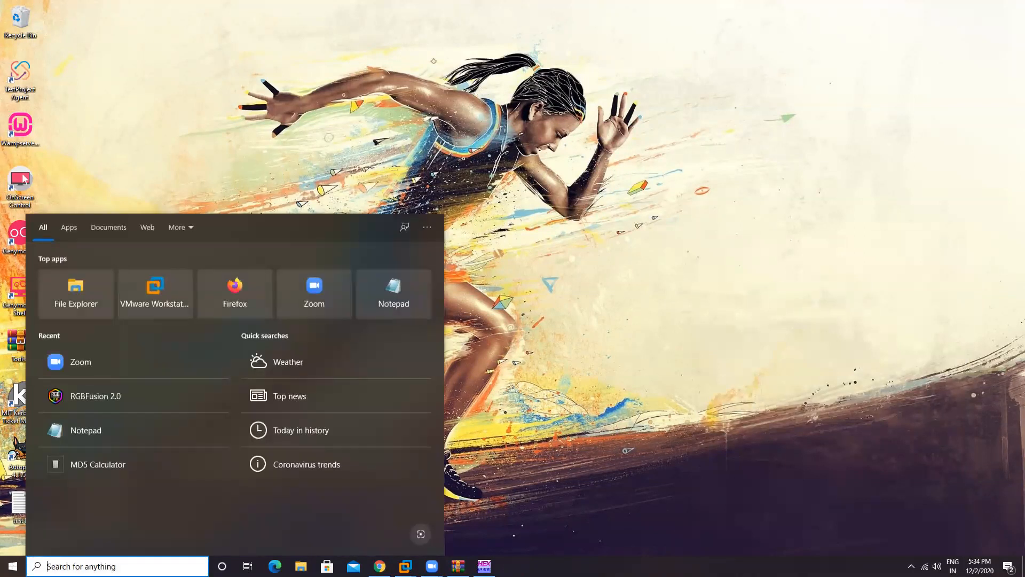
pyautogui.write('ca')
pyautogui.press('BackSpace')
pyautogui.press('BackSpace')
pyautogui.write('md')
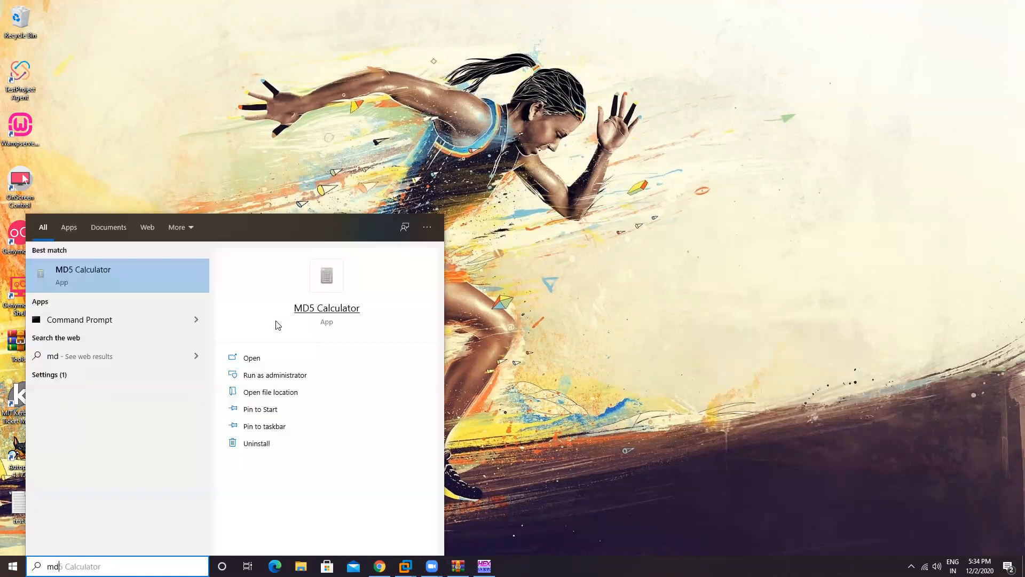
pyautogui.click(131, 276)
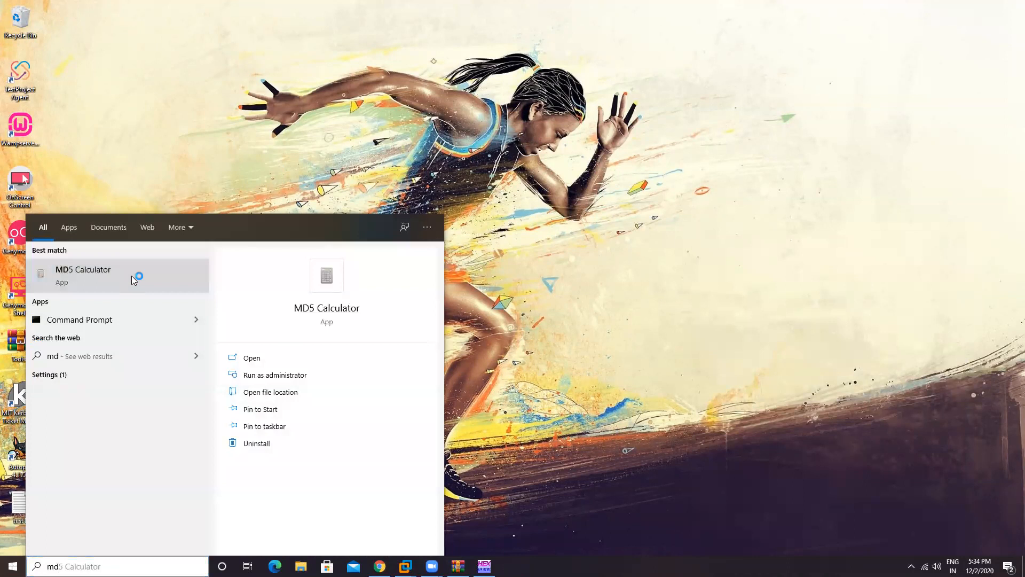
# Step: Add test1 from the Desktop to MD5 Calculator and calculate its MD5 value
pyautogui.click(78, 84)
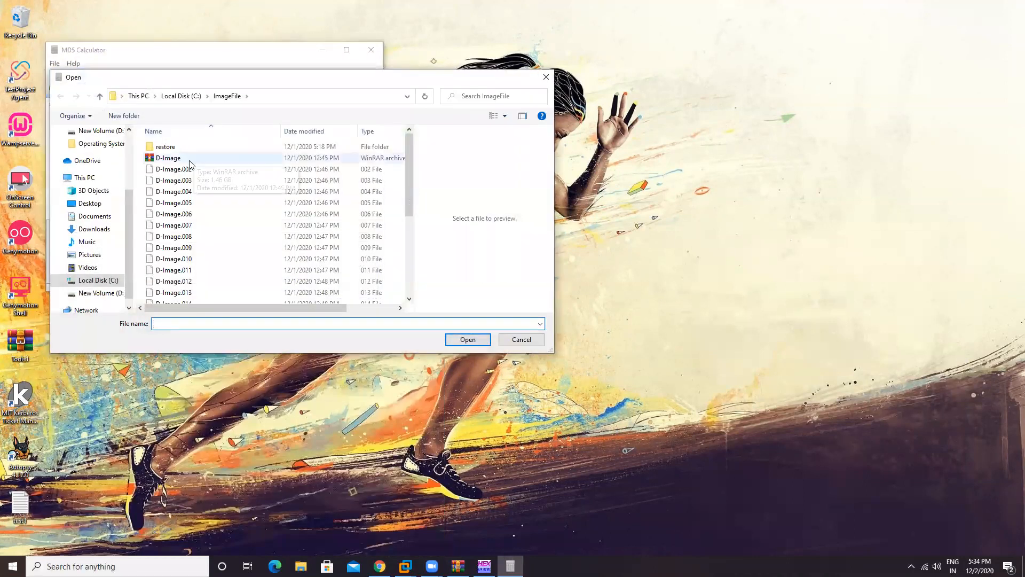
pyautogui.click(90, 204)
pyautogui.click(165, 147)
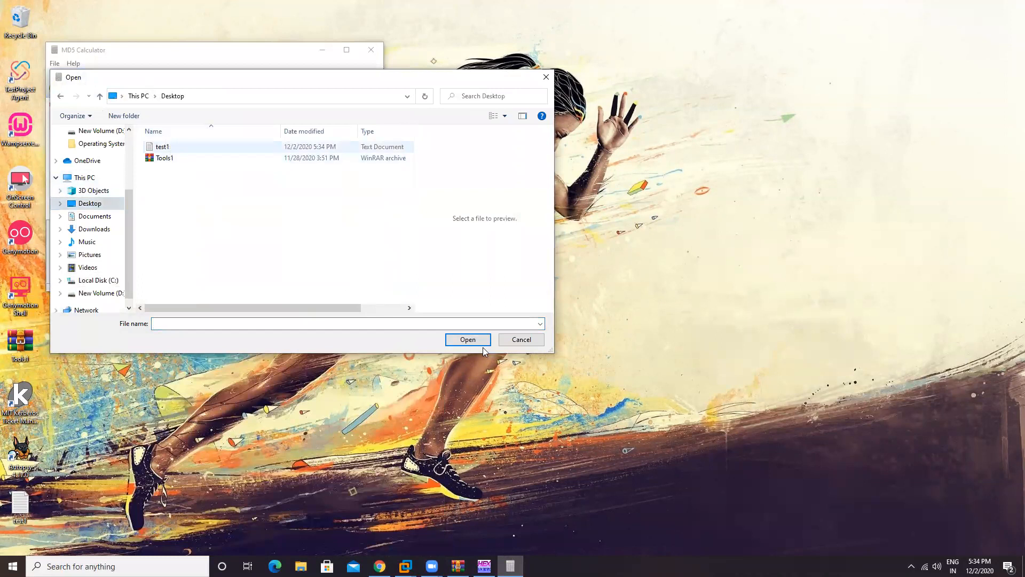
pyautogui.click(449, 340)
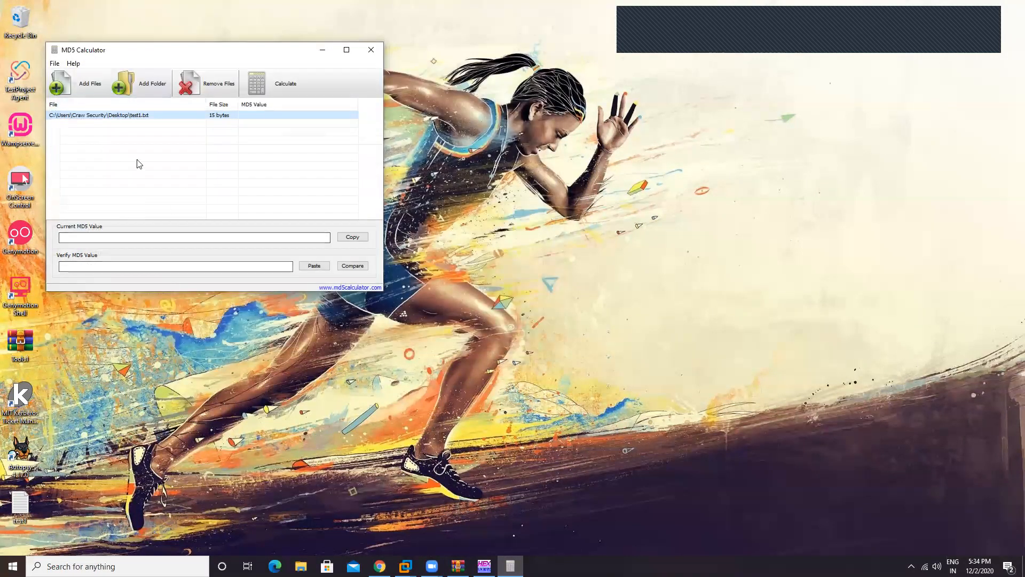
pyautogui.click(276, 84)
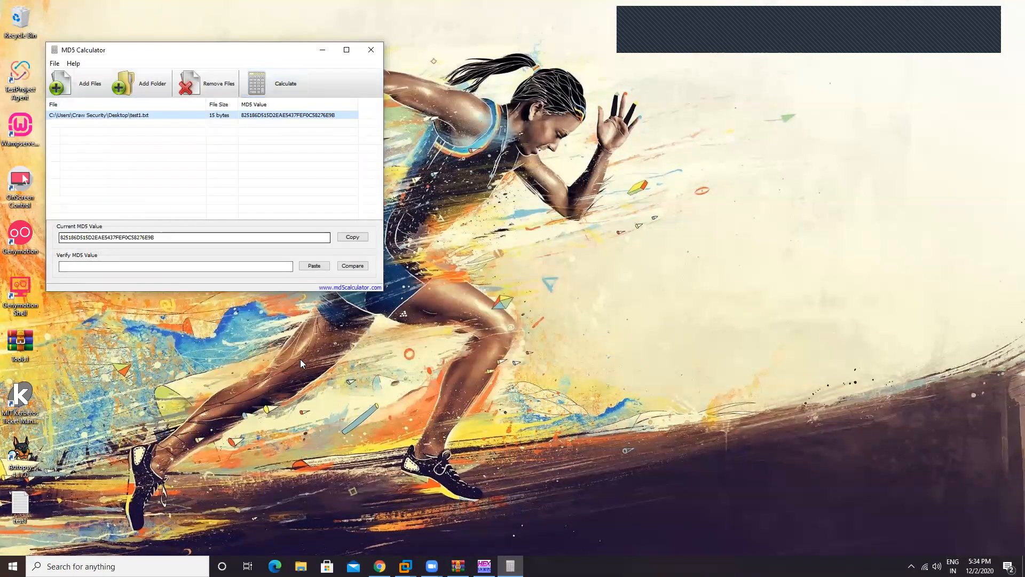
# Step: Open a blank Notepad document, paste the MD5 value of test1 into it and minimise MD5 Calculator
pyautogui.press('super+s')
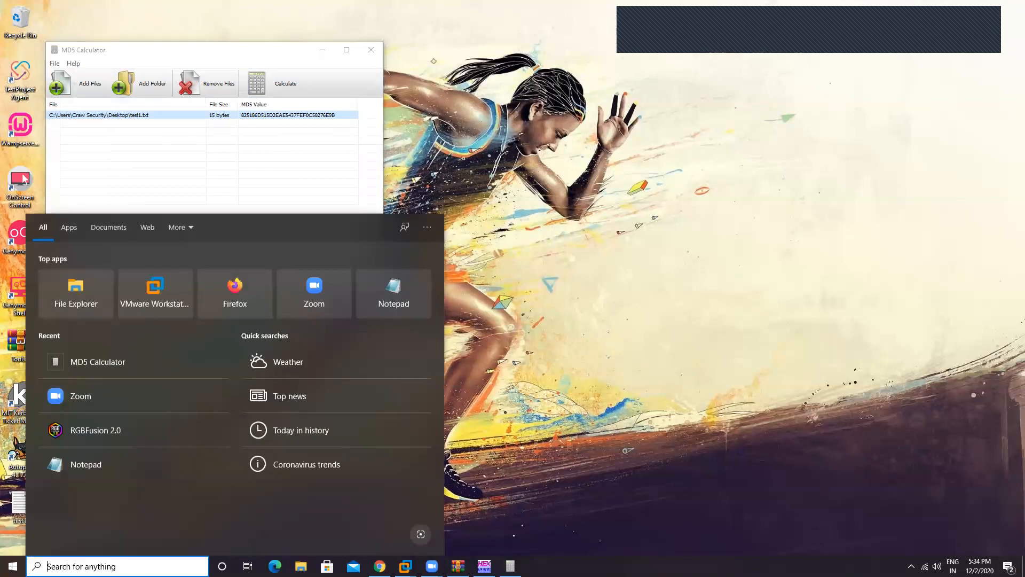
pyautogui.write('nor')
pyautogui.press('BackSpace')
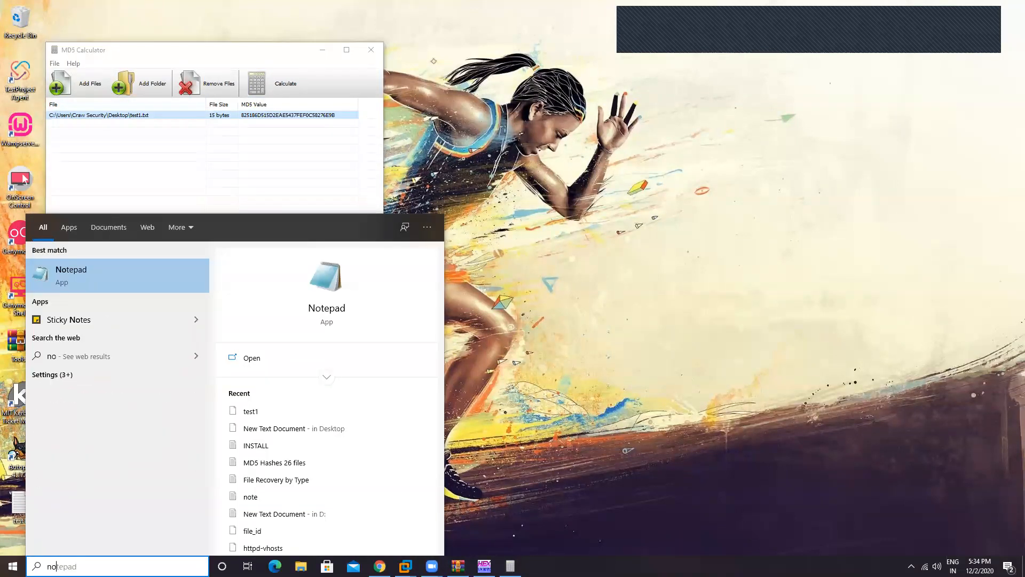
pyautogui.press('Return')
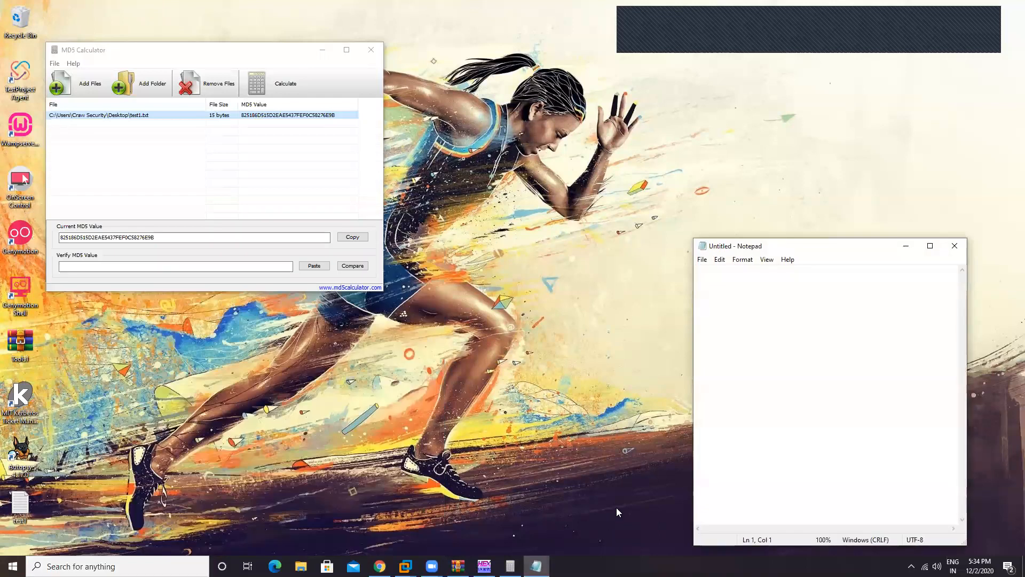
pyautogui.click(352, 237)
pyautogui.click(746, 287)
pyautogui.hotkey('ctrl', 'v')
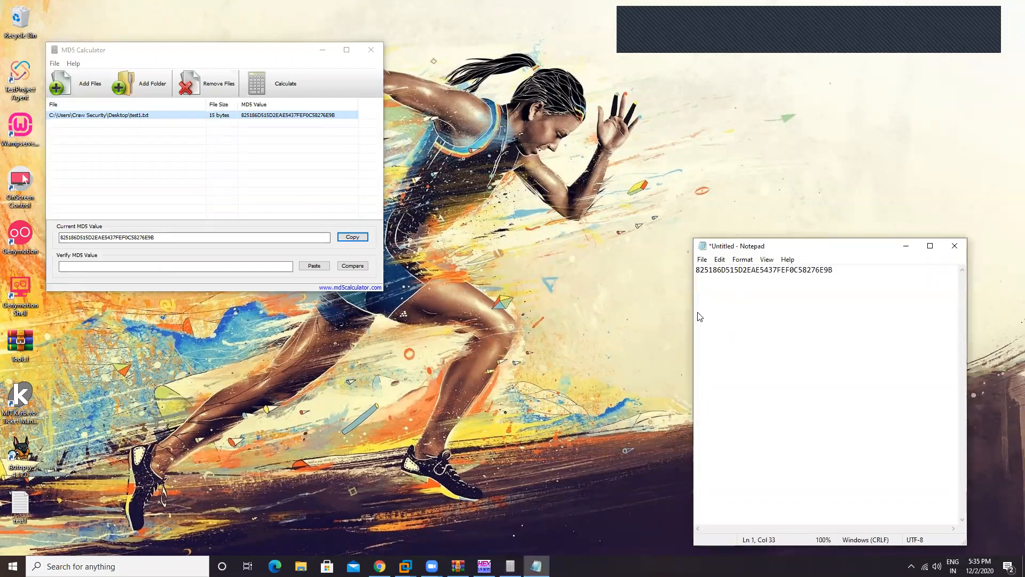
pyautogui.click(323, 50)
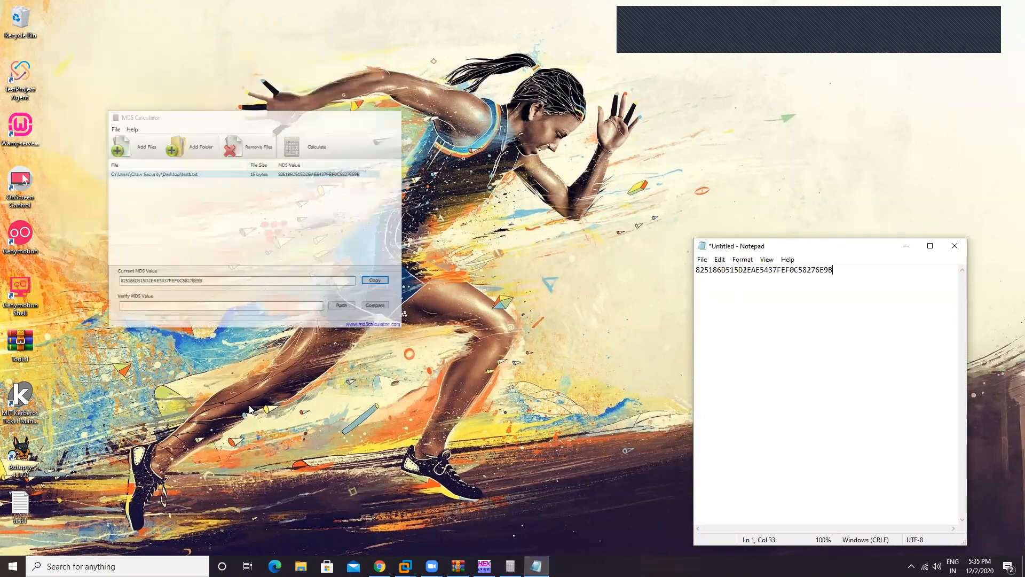
# Step: Duplicate the test1 file on the desktop
pyautogui.click(10, 512)
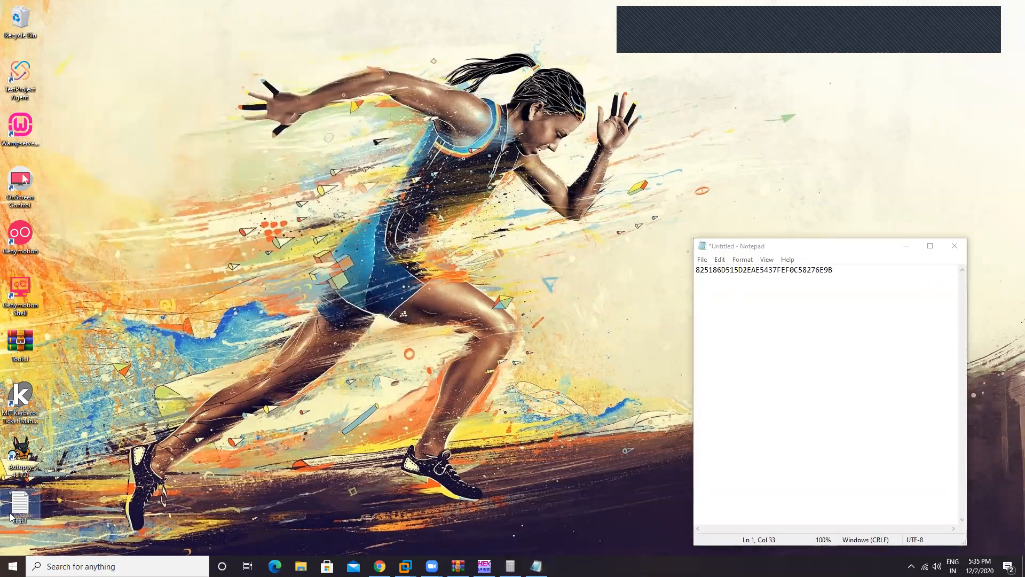
pyautogui.rightClick(10, 512)
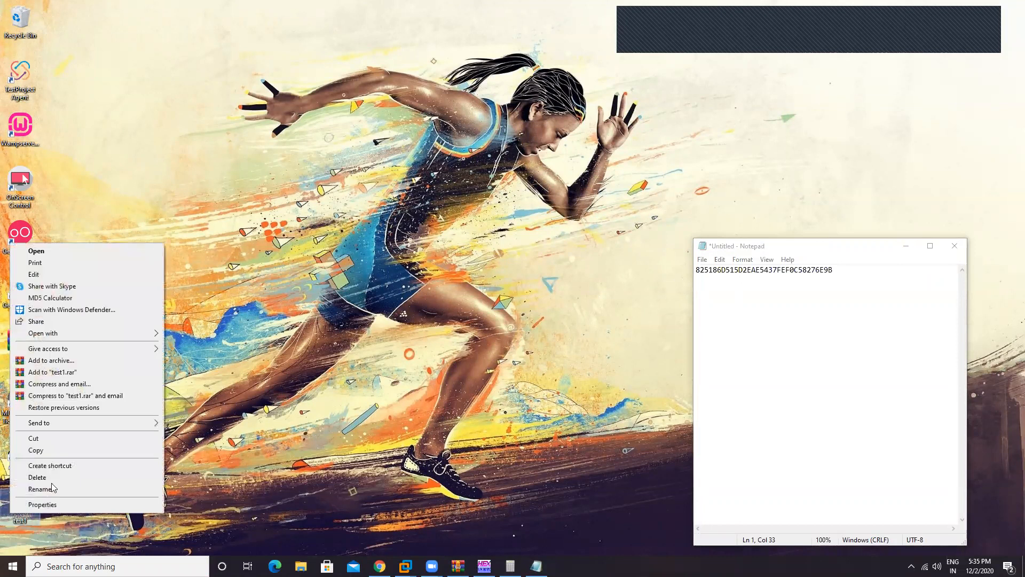
pyautogui.click(60, 448)
pyautogui.hotkey('ctrl', 'v')
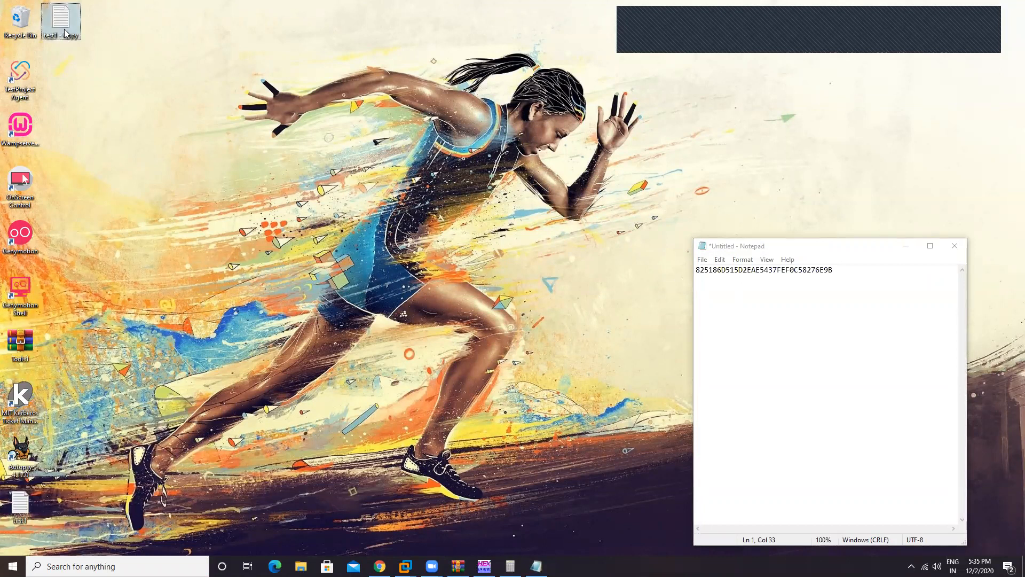
# Step: Refresh the desktop and rename the copy of test1 as test2
pyautogui.click(166, 188)
pyautogui.rightClick(69, 30)
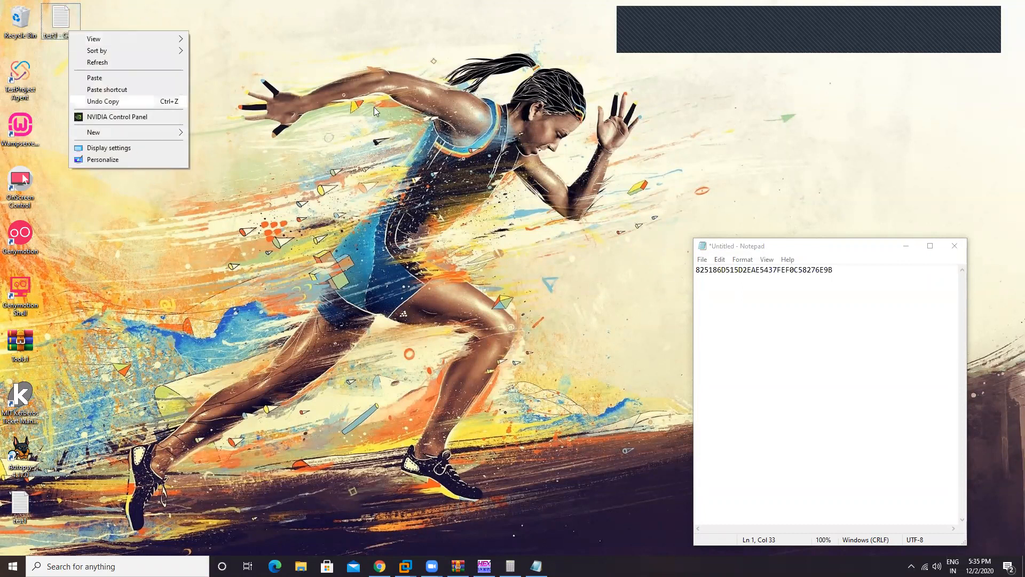
pyautogui.click(113, 61)
pyautogui.rightClick(70, 27)
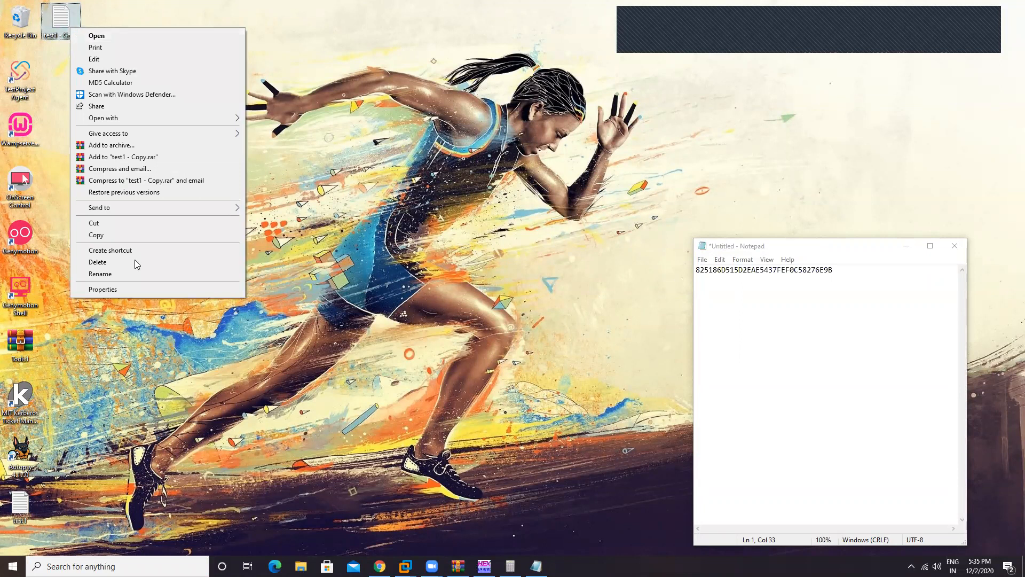
pyautogui.click(132, 276)
pyautogui.press('End')
pyautogui.press('BackSpace')
pyautogui.press('BackSpace')
pyautogui.press('BackSpace')
pyautogui.press('BackSpace')
pyautogui.press('BackSpace')
pyautogui.press('BackSpace')
pyautogui.press('BackSpace')
pyautogui.press('BackSpace')
pyautogui.write('2')
pyautogui.press('Return')
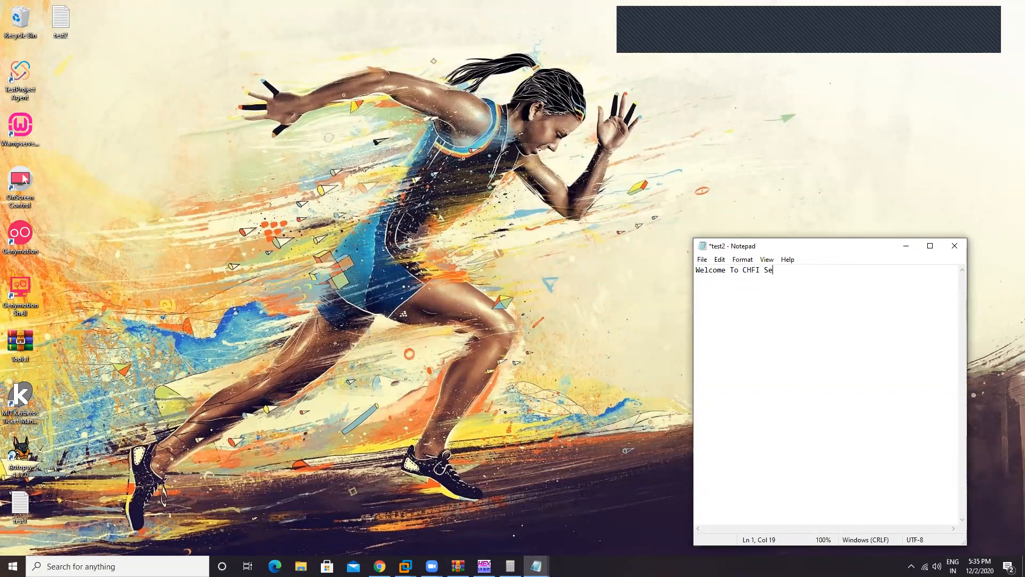
# Step: Extend the text in test2 to read "Welcome To CHFI Session", save the file and close it
pyautogui.rightClick(756, 328)
pyautogui.click(701, 305)
pyautogui.hotkey('ctrl', 's')
pyautogui.click(954, 245)
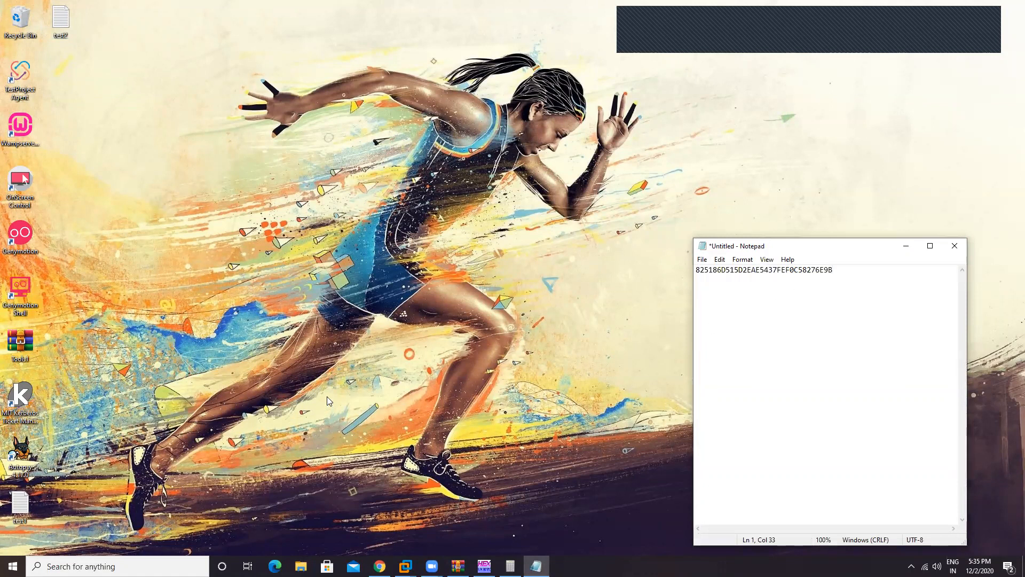
# Step: Bring back MD5 Calculator, add test2 from the Desktop and calculate its MD5 value
pyautogui.click(510, 566)
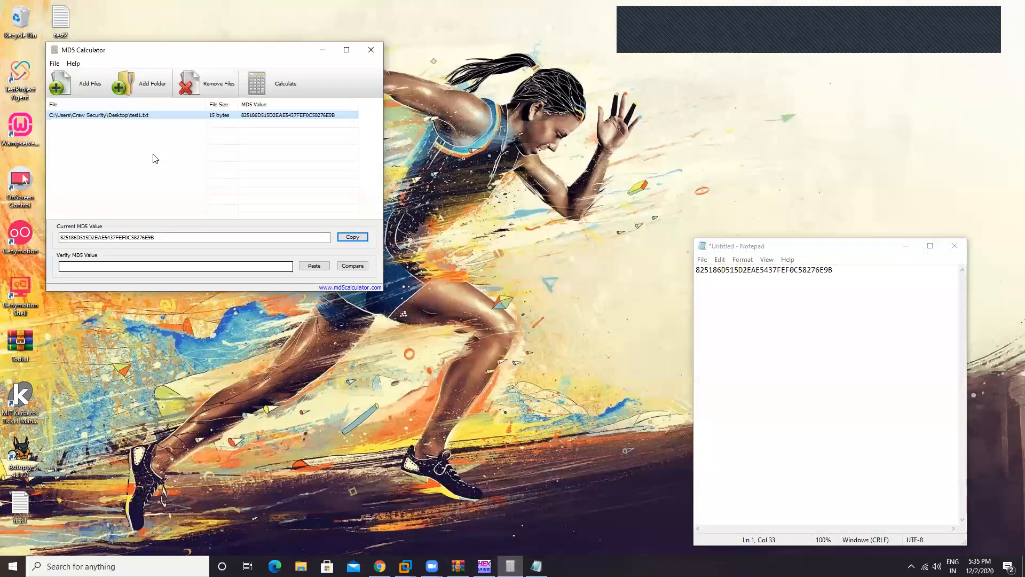
pyautogui.click(84, 90)
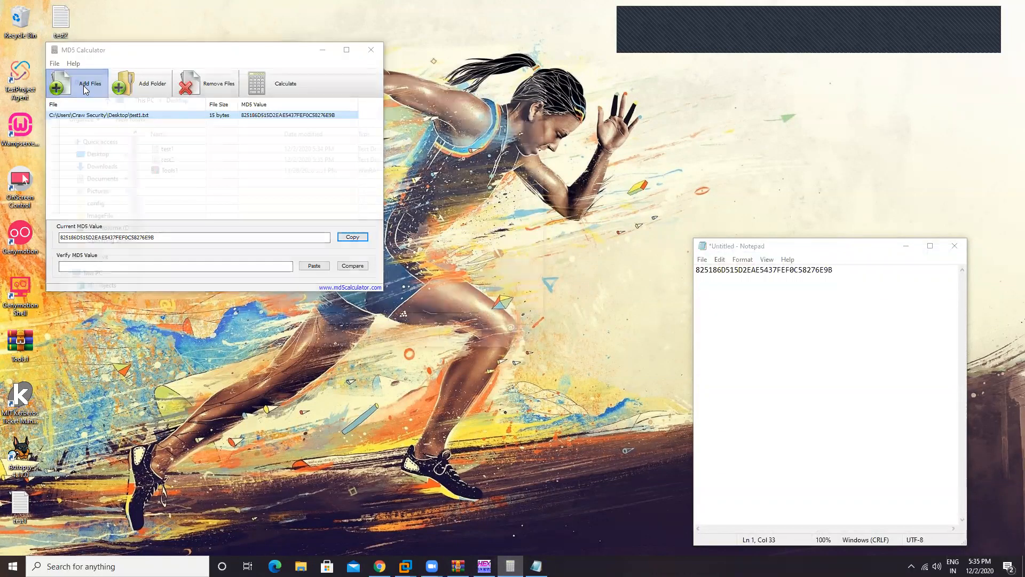
pyautogui.click(196, 158)
pyautogui.click(467, 340)
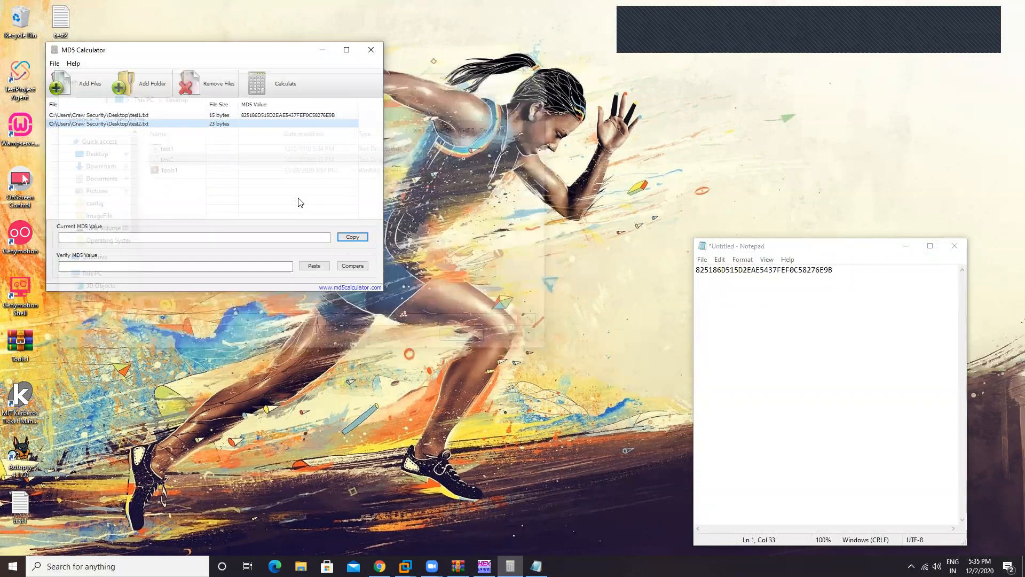
pyautogui.click(280, 84)
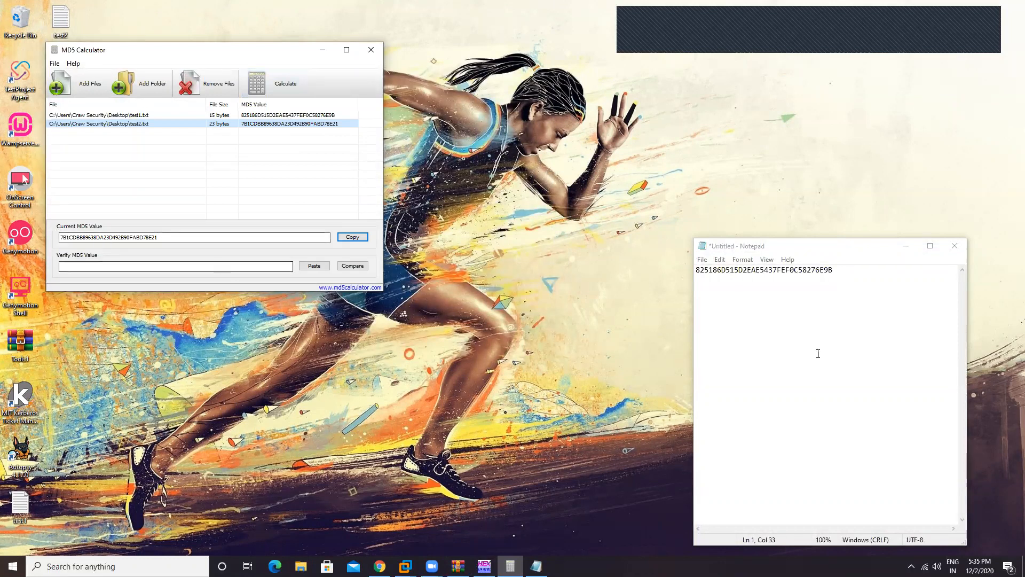
# Step: Paste the MD5 value of test2 two lines below the test1 value in the untitled Notepad document
pyautogui.click(845, 277)
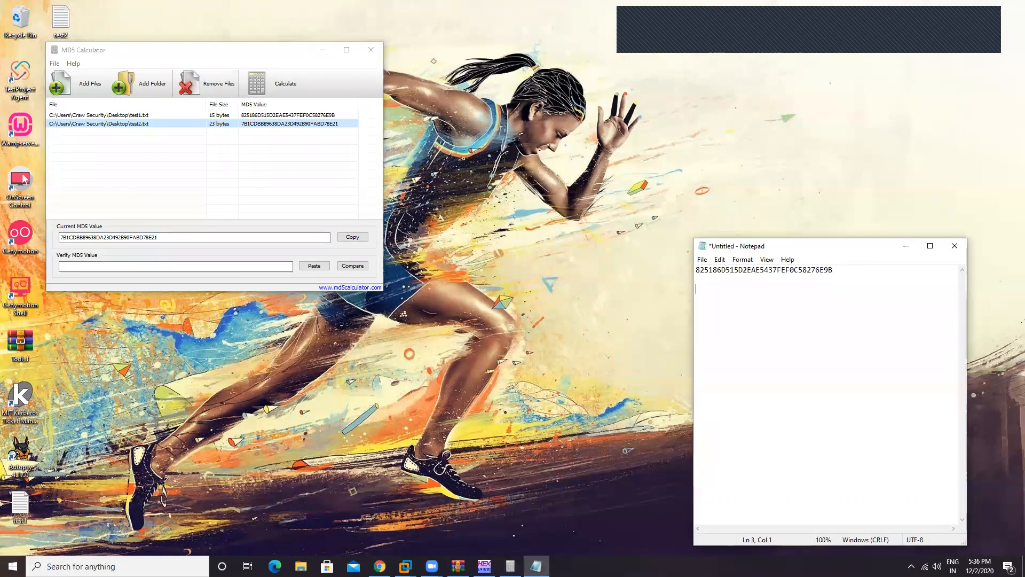
pyautogui.hotkey('ctrl', 'v')
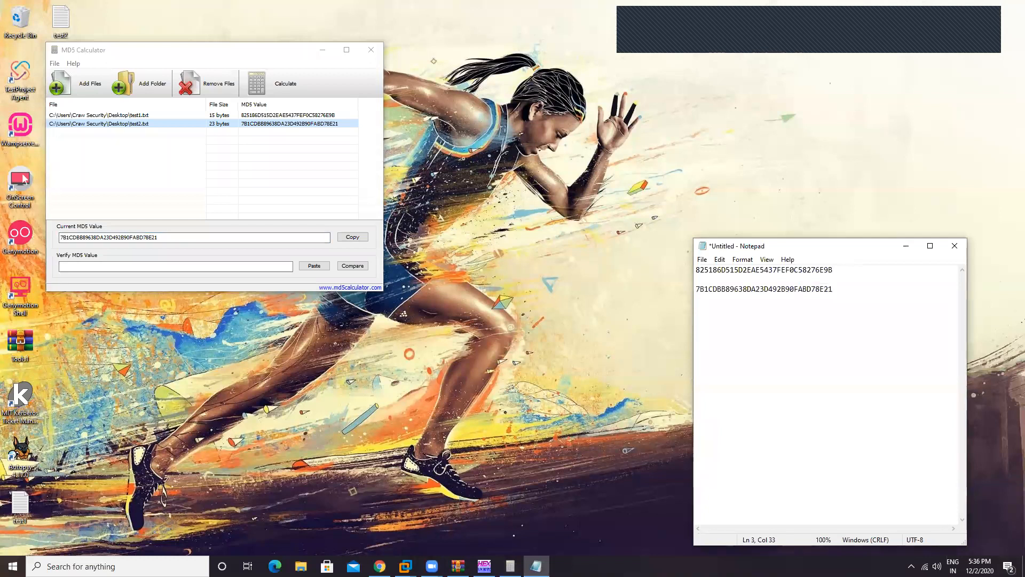
pyautogui.scroll(6, 842, 274)
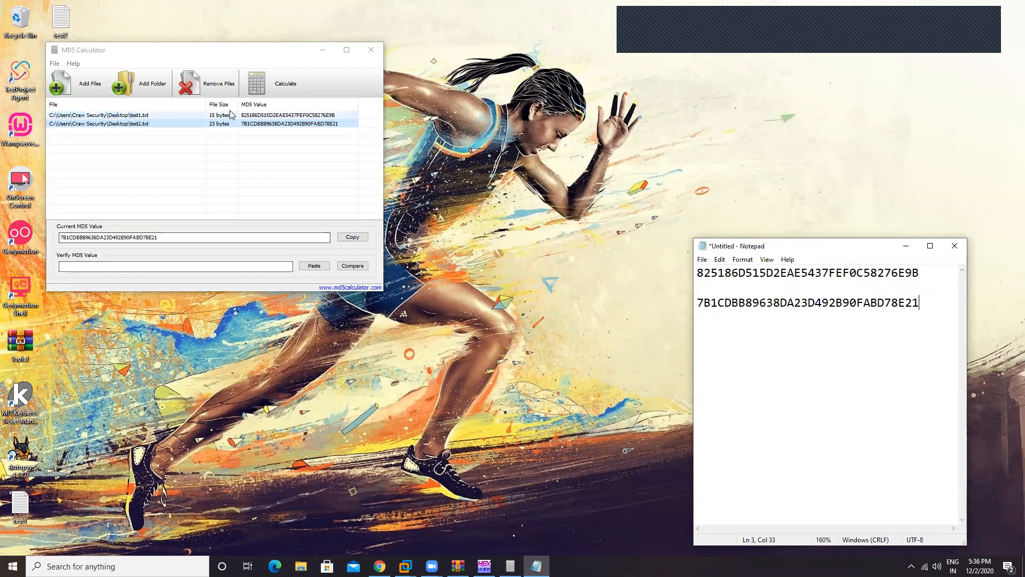
# Step: Compare test2's MD5 value with the copied test1 MD5 value in MD5 Calculator and dismiss the result
pyautogui.click(255, 116)
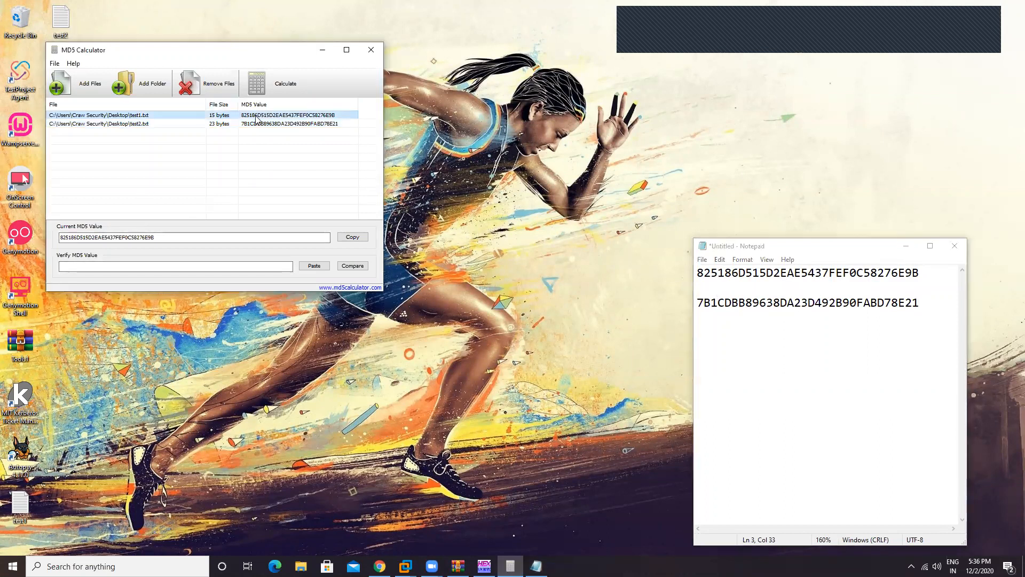
pyautogui.click(352, 237)
pyautogui.click(274, 124)
pyautogui.click(105, 265)
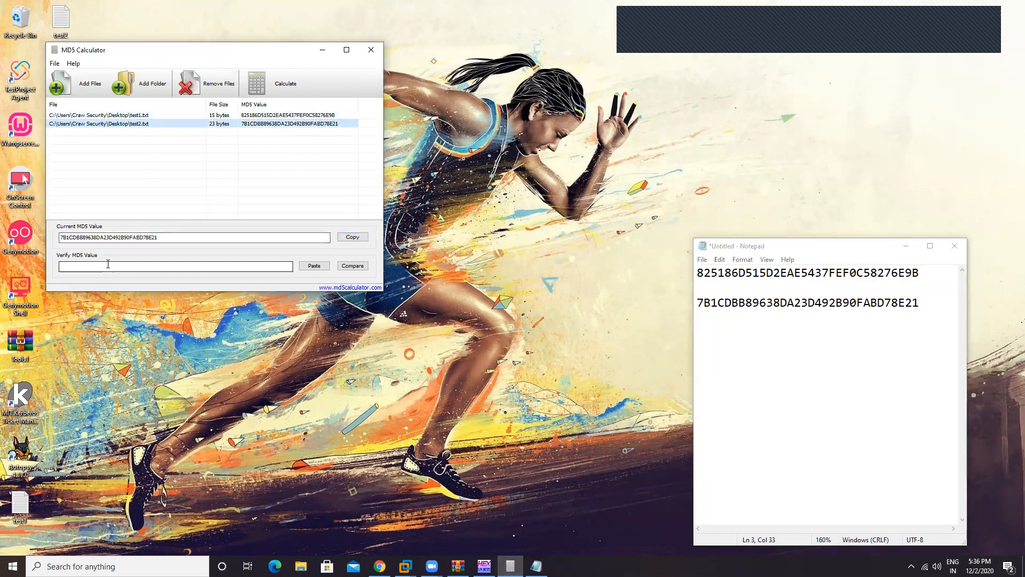
pyautogui.hotkey('ctrl', 'v')
pyautogui.click(363, 268)
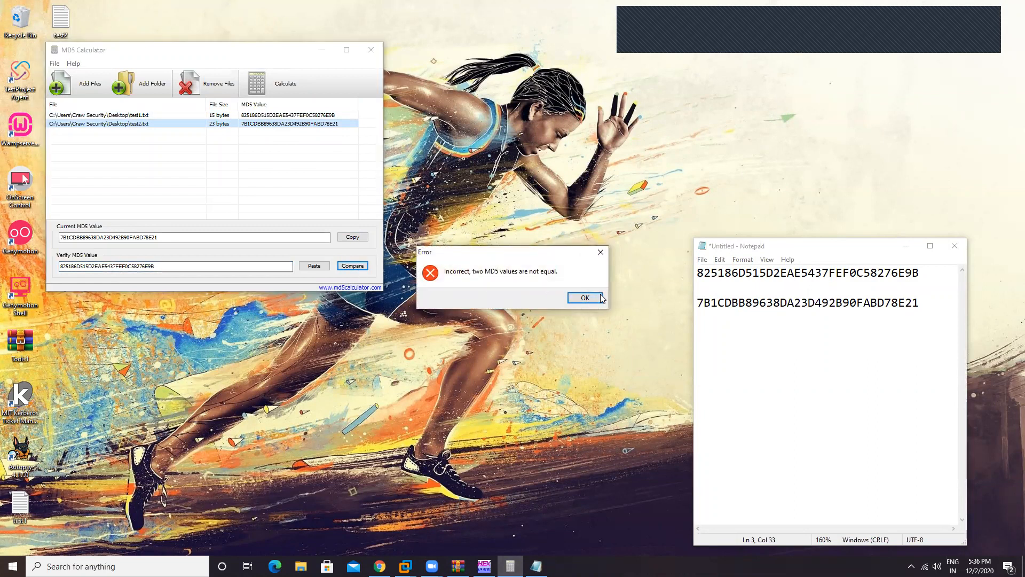
pyautogui.click(597, 300)
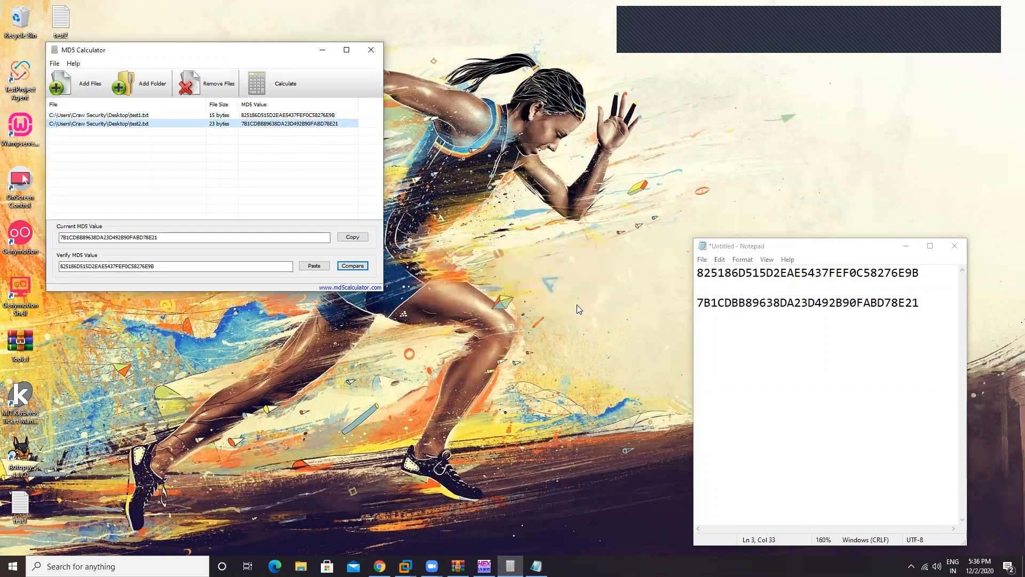
# Step: Close MD5 Calculator, keeping the Notepad document with both MD5 values open
pyautogui.click(369, 52)
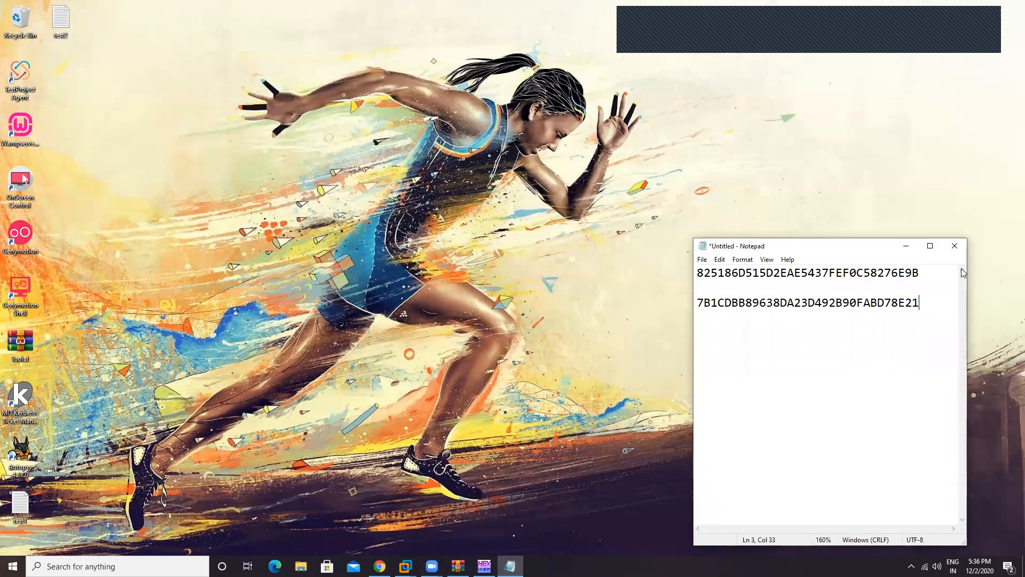
pyautogui.click(955, 246)
pyautogui.click(593, 232)
# Step: Set the Read-only attribute on test2 in its file properties
pyautogui.rightClick(66, 22)
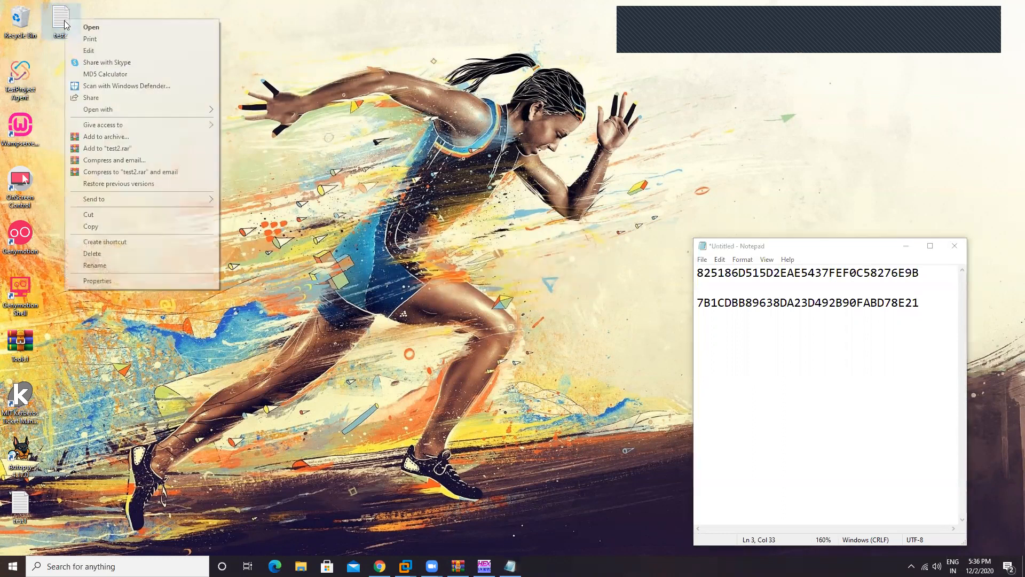
pyautogui.click(125, 281)
pyautogui.click(136, 222)
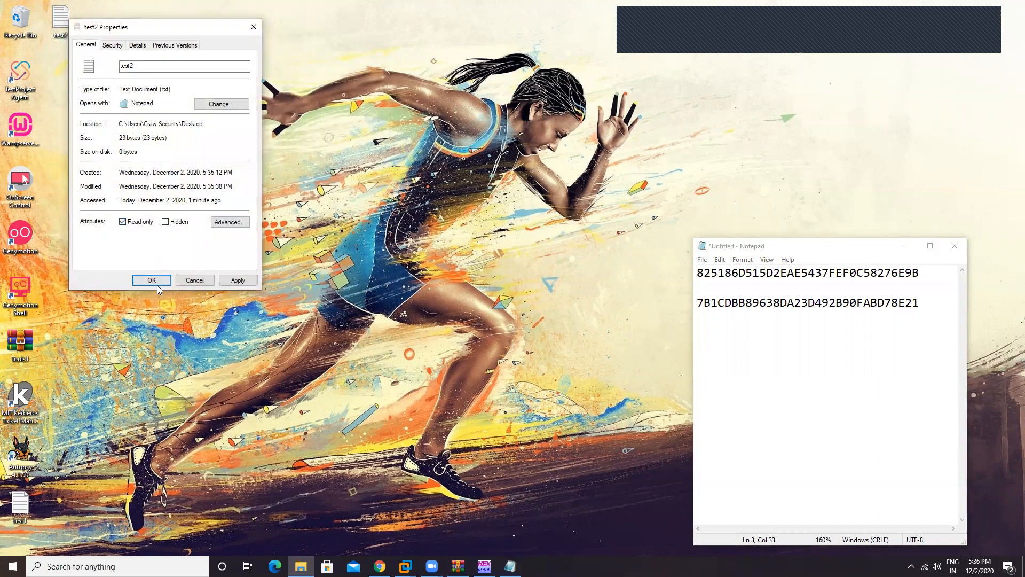
pyautogui.click(151, 279)
# Step: Open test2 in Notepad and append "rfdgfgfdgfd" to its text
pyautogui.doubleClick(60, 31)
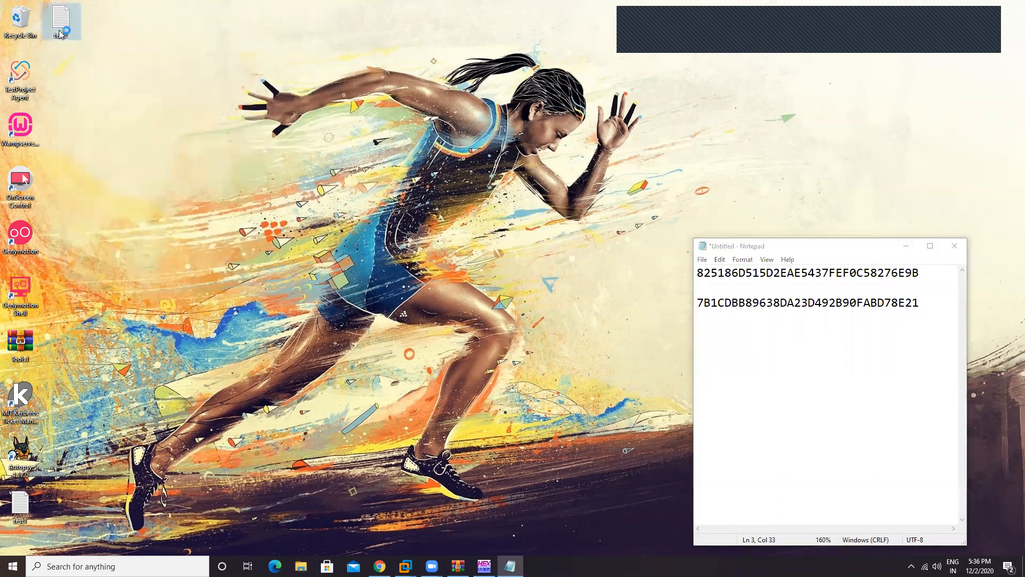
pyautogui.click(817, 271)
pyautogui.write('rfdgfgfdgfd')
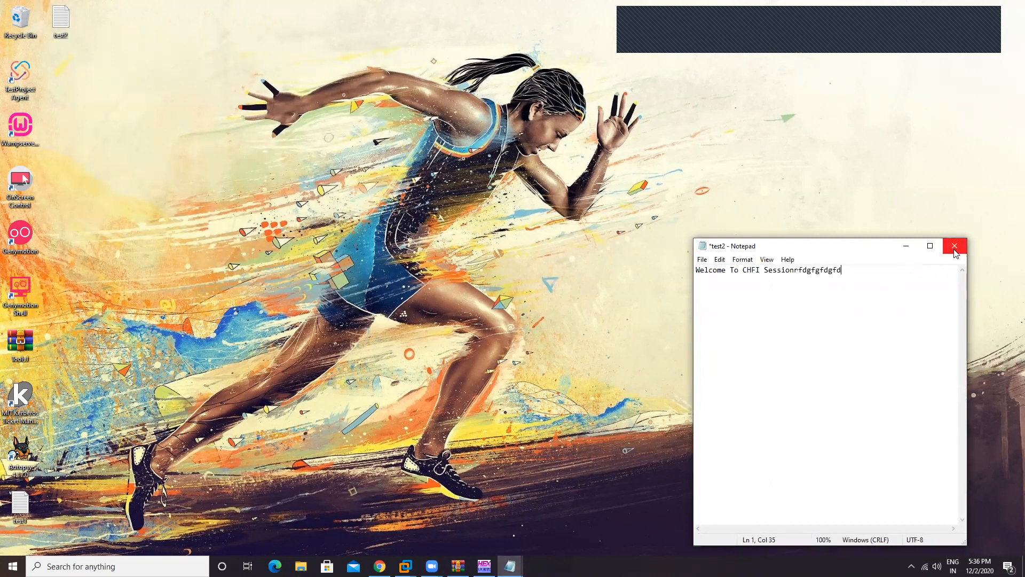
# Step: Try to save the edited text over the existing test2 file on the Desktop
pyautogui.click(702, 259)
pyautogui.click(725, 319)
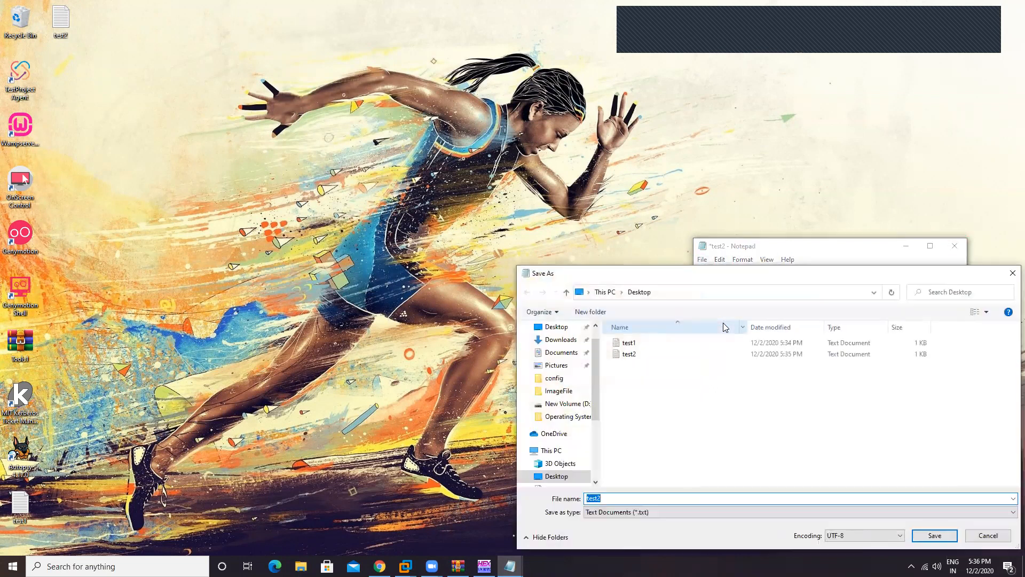
pyautogui.click(761, 354)
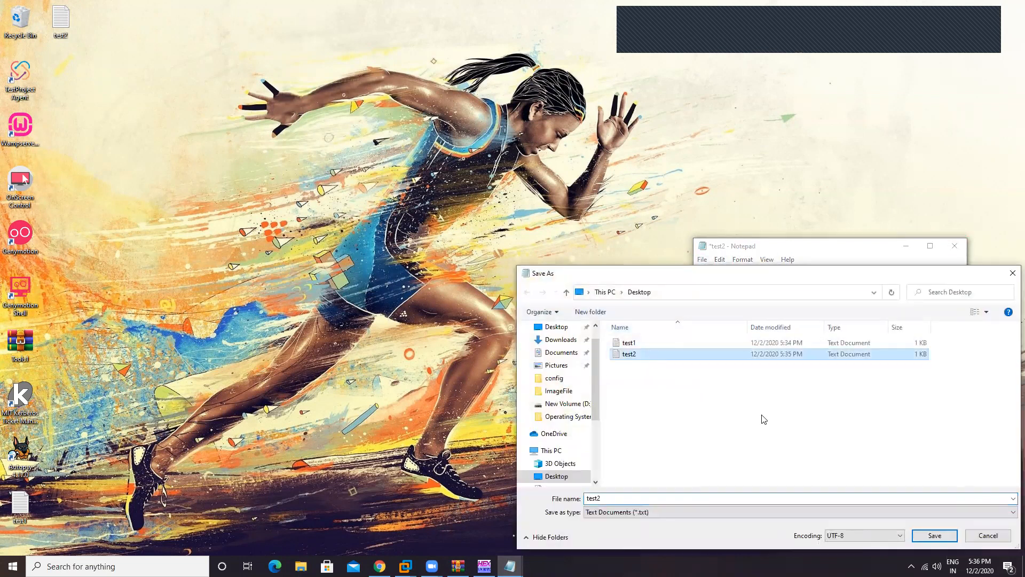
pyautogui.click(931, 536)
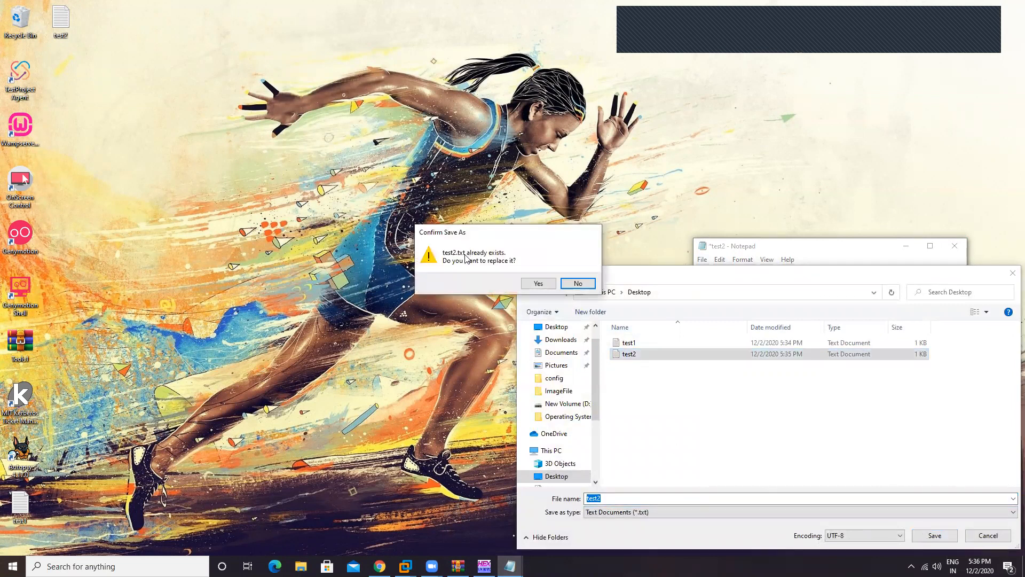
pyautogui.click(537, 283)
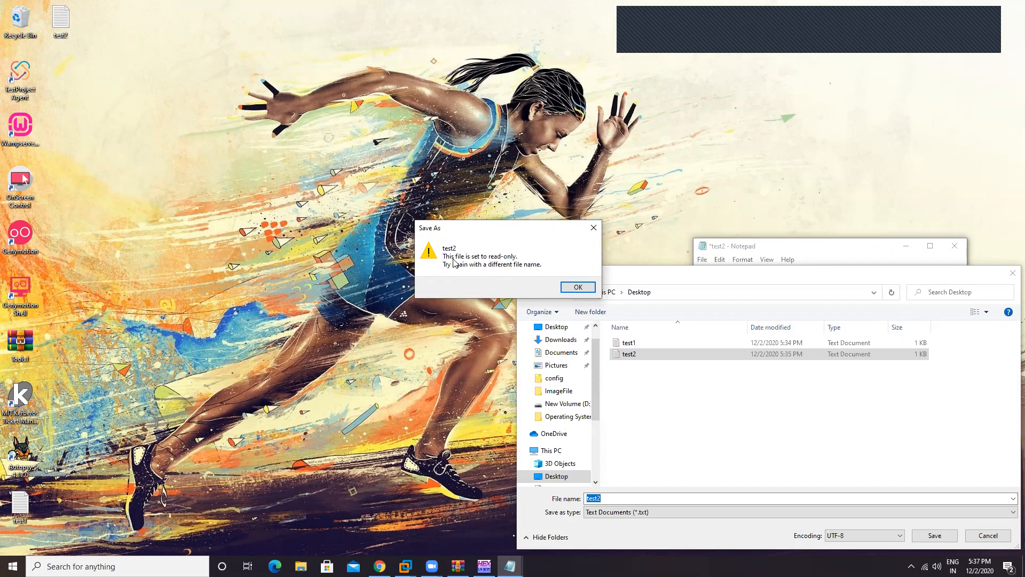
pyautogui.click(578, 287)
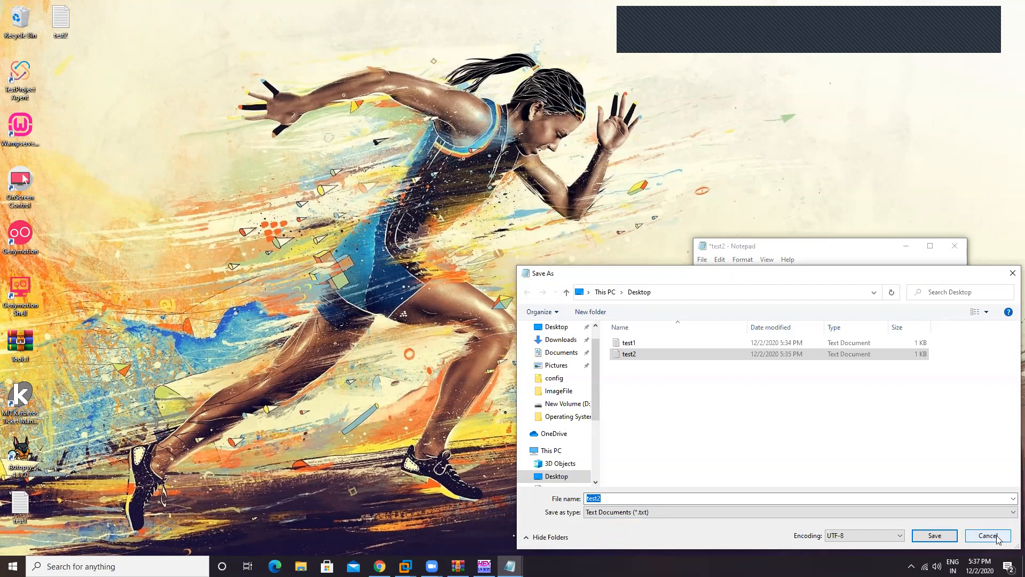
# Step: Close test2 and the untitled document holding the MD5 values without saving either one
pyautogui.click(960, 247)
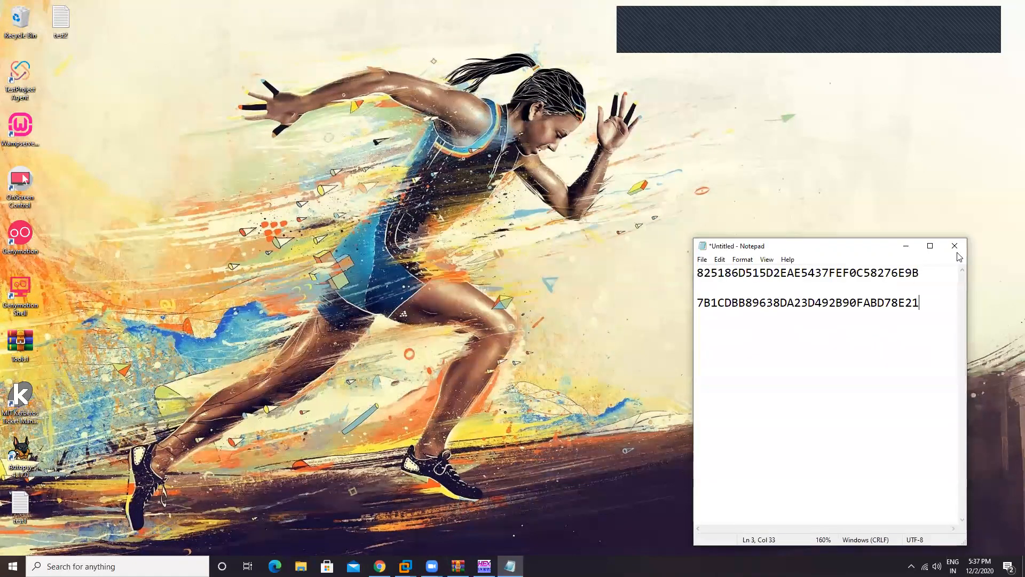
pyautogui.click(959, 253)
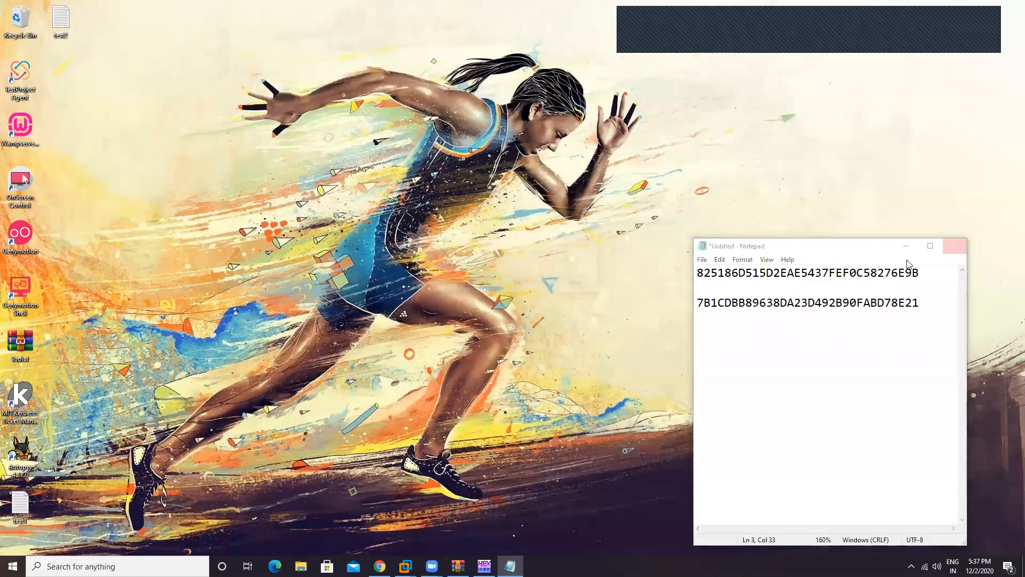
pyautogui.press('Tab')
pyautogui.press('Return')
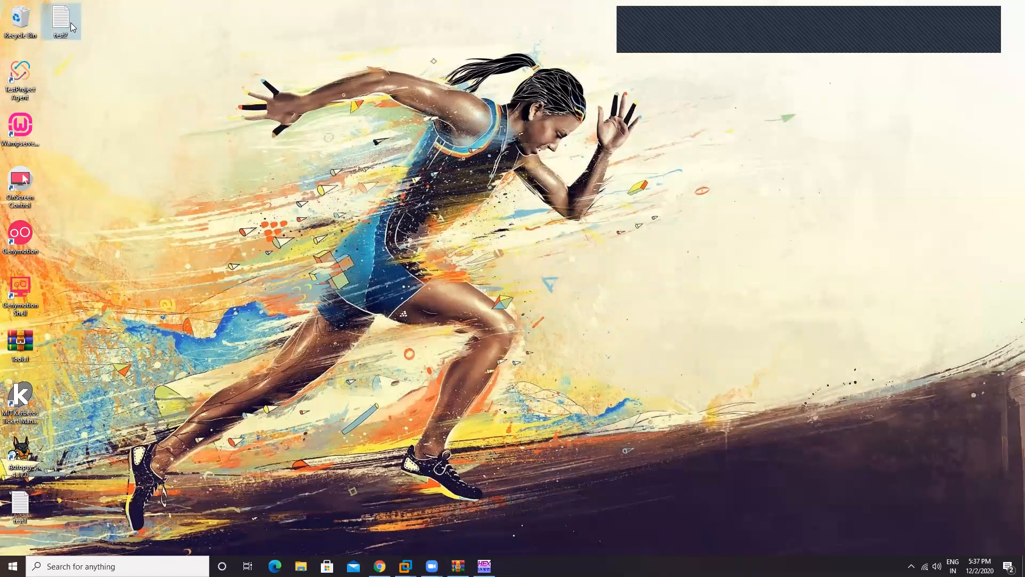
# Step: Delete test2 and test1 from the desktop
pyautogui.press('Delete')
pyautogui.click(41, 494)
pyautogui.press('Delete')
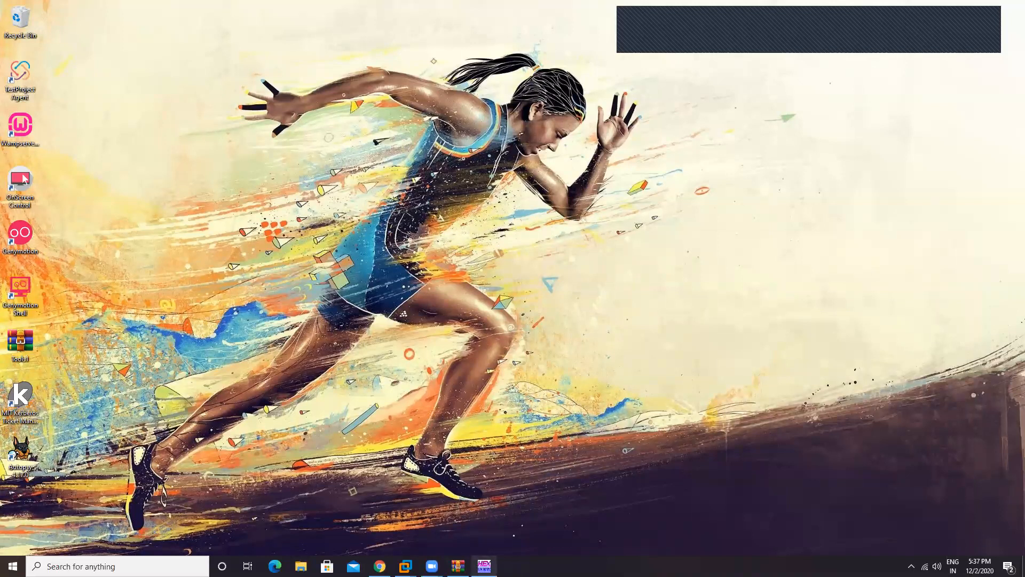
# Step: Switch to WinHex and examine the D-Image part files in the ImageFile folder on Local Disk (C:)
pyautogui.click(484, 566)
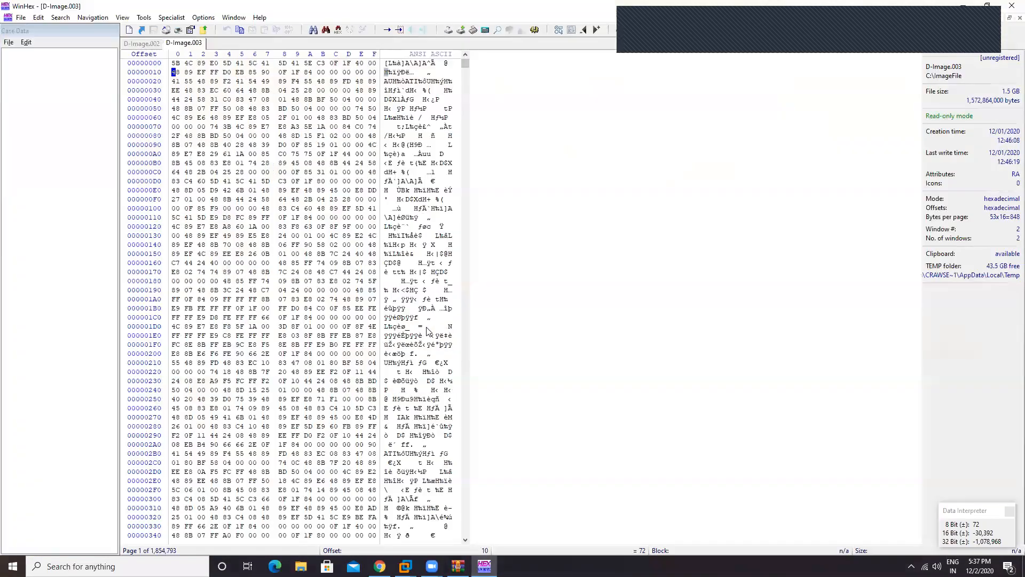
pyautogui.click(300, 566)
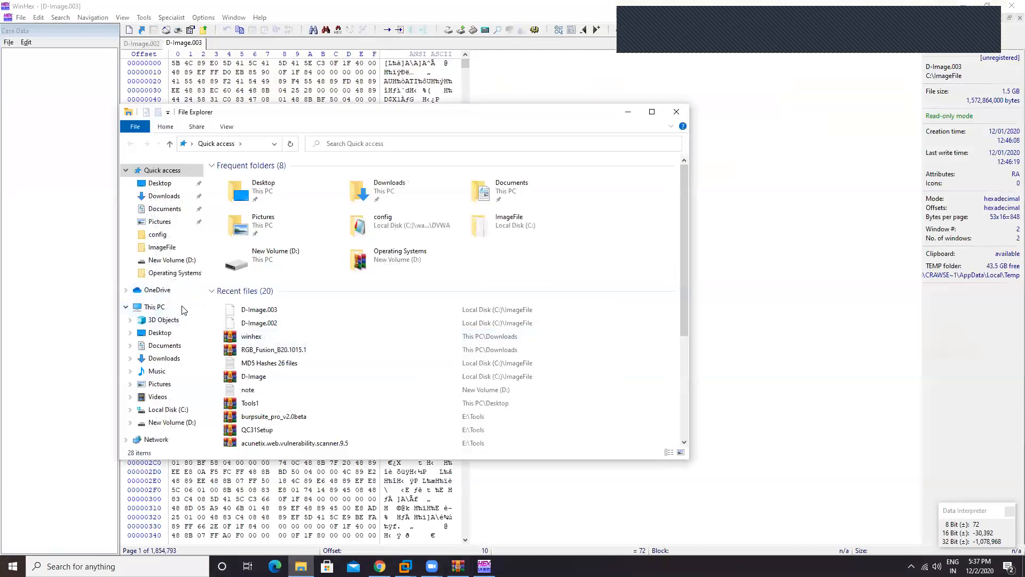
pyautogui.click(169, 409)
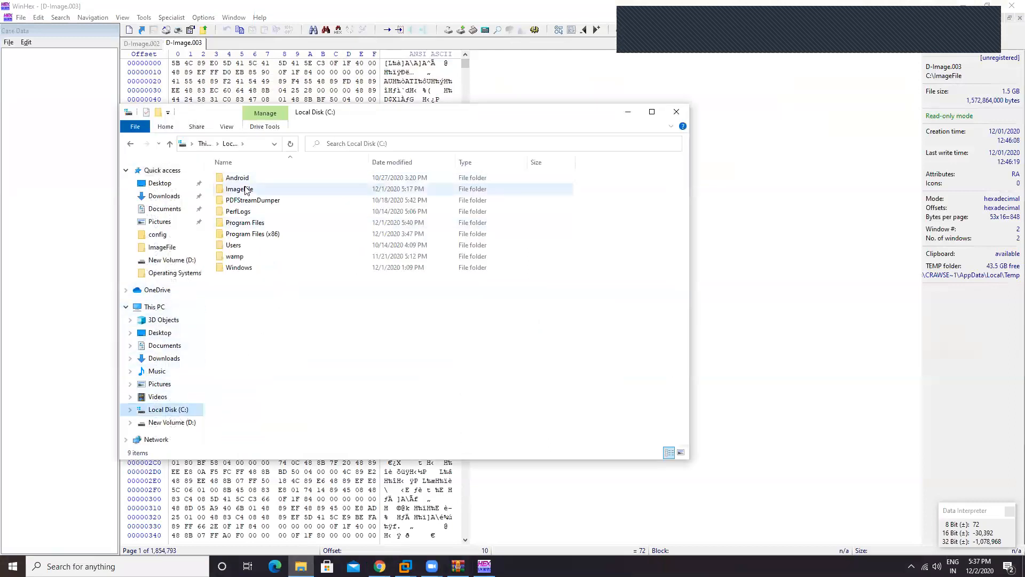
pyautogui.doubleClick(246, 190)
pyautogui.click(301, 301)
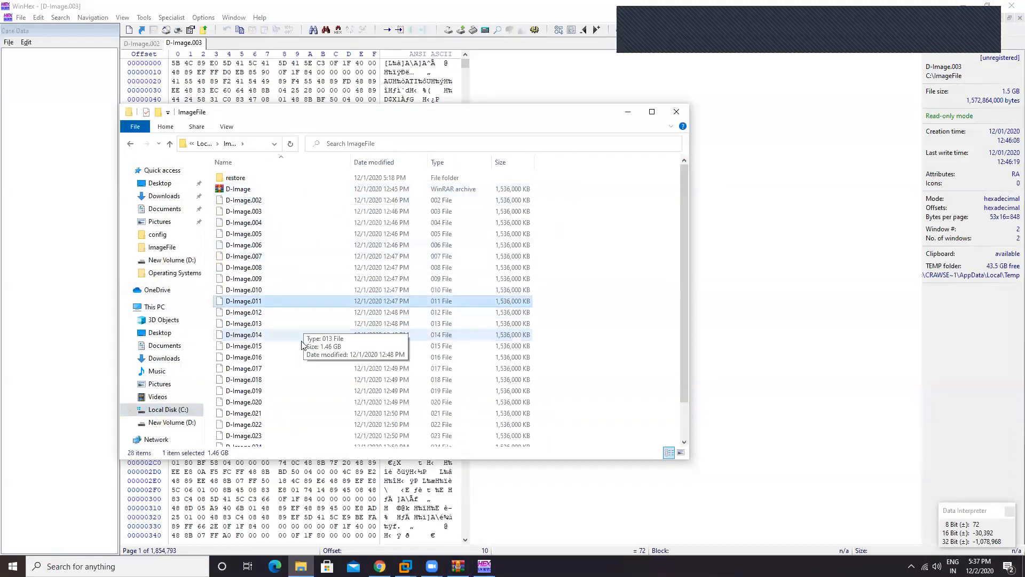
pyautogui.click(294, 312)
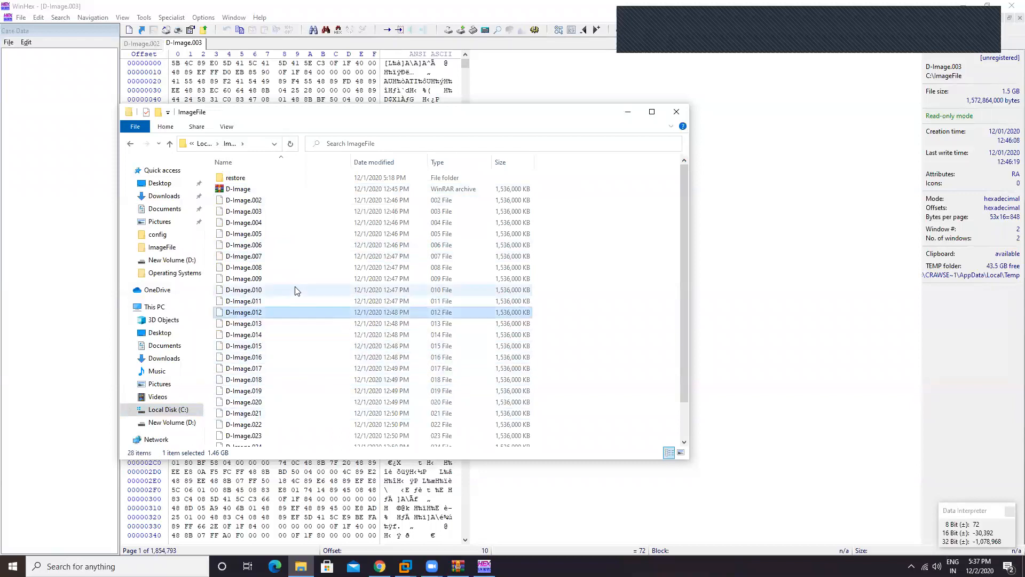
pyautogui.click(309, 202)
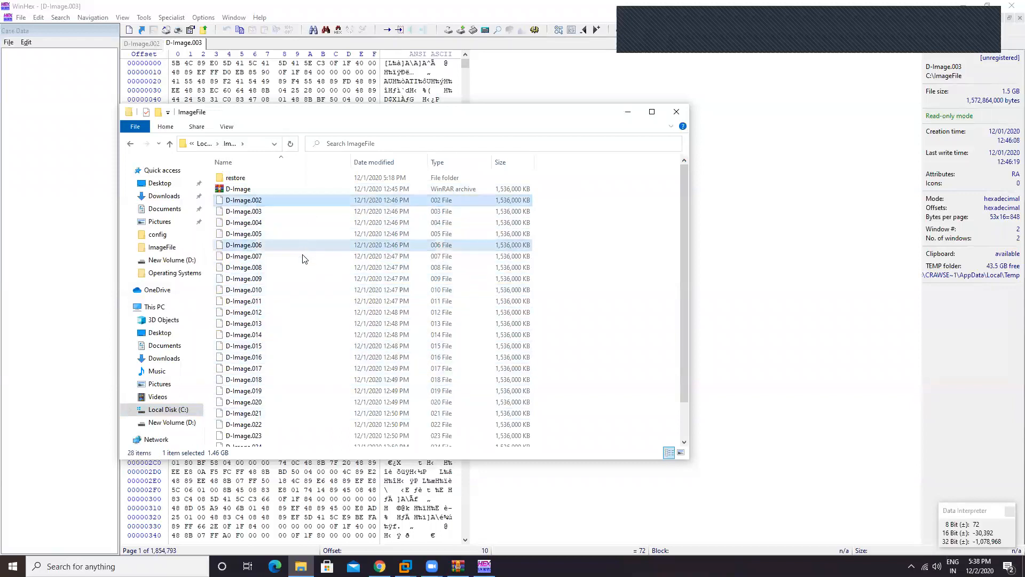
pyautogui.click(303, 247)
pyautogui.click(301, 290)
pyautogui.click(300, 325)
pyautogui.click(301, 357)
pyautogui.click(303, 391)
pyautogui.click(306, 414)
pyautogui.click(306, 426)
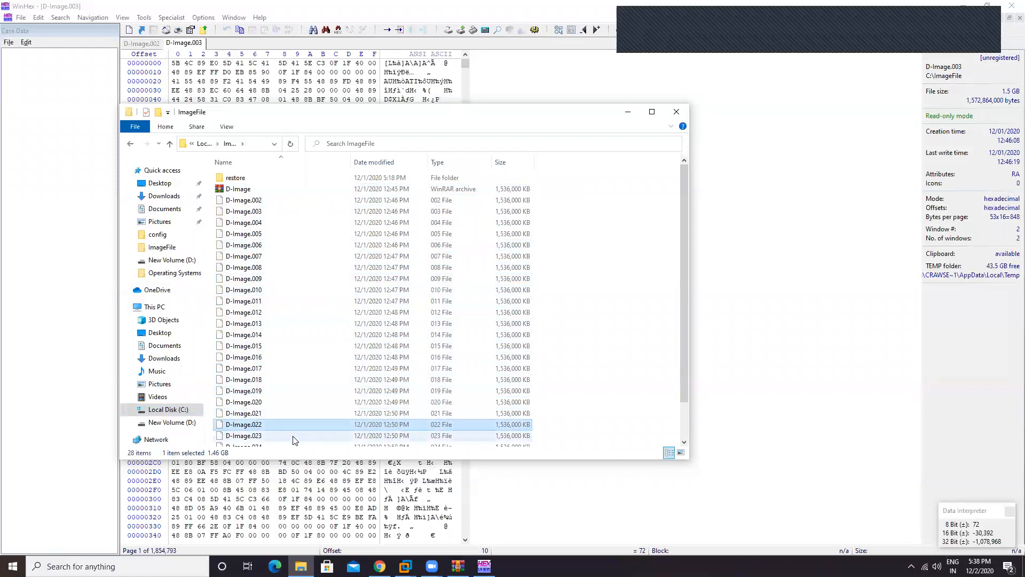
pyautogui.click(677, 114)
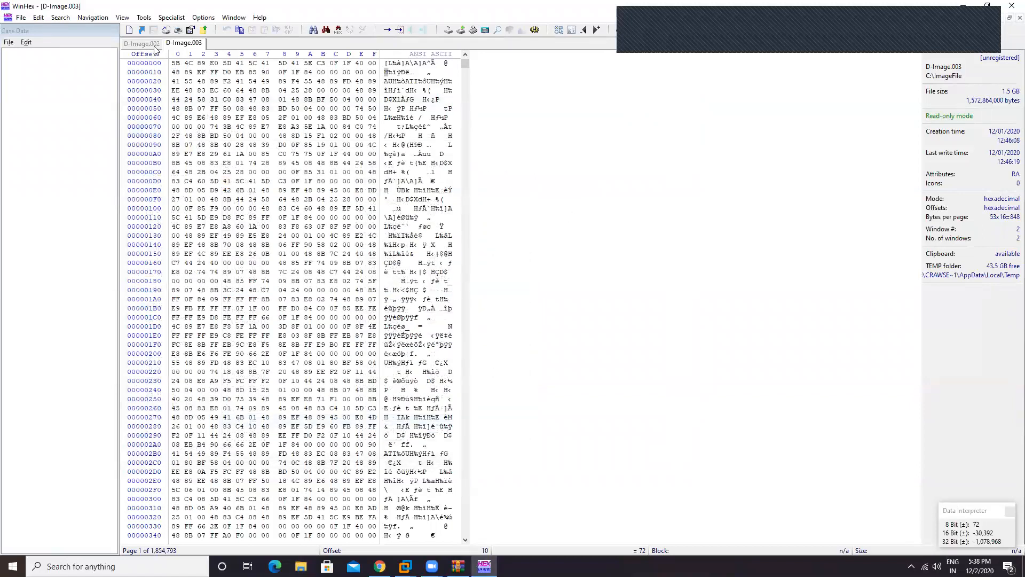
# Step: Start File Recovery by Type on D-Image.002 and accept the notice about saving files on a different drive
pyautogui.click(155, 45)
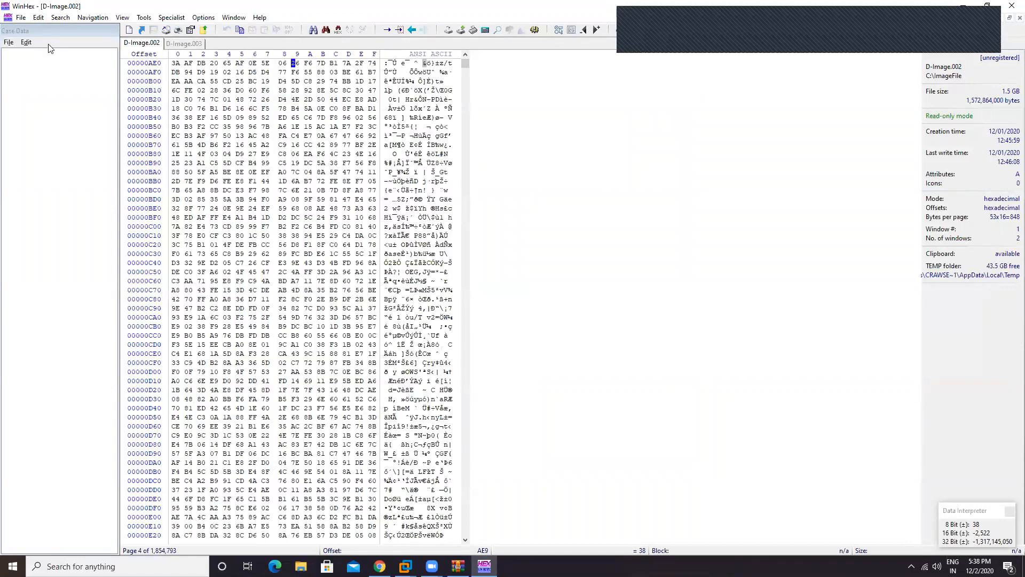
pyautogui.click(147, 18)
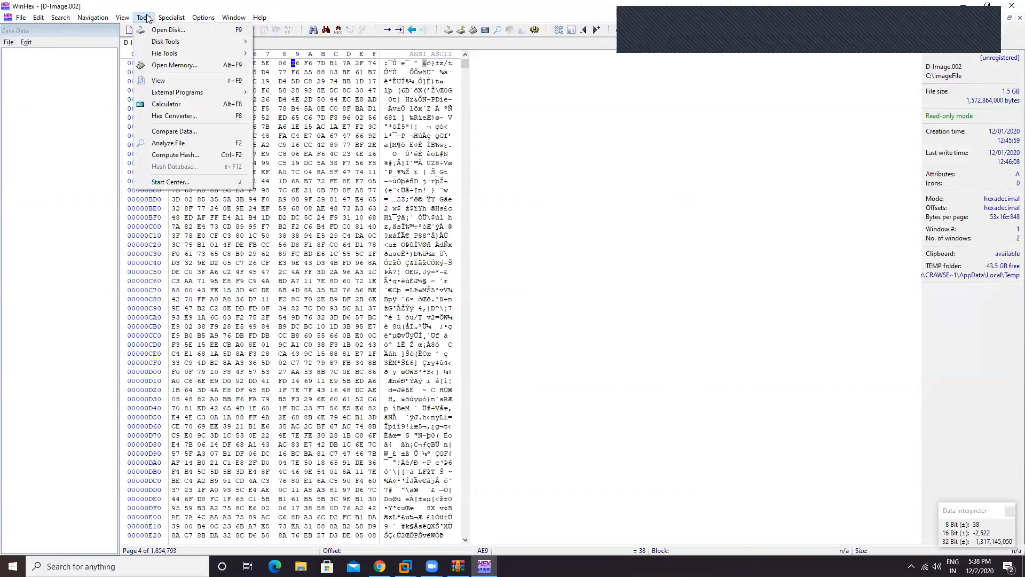
pyautogui.moveTo(150, 45)
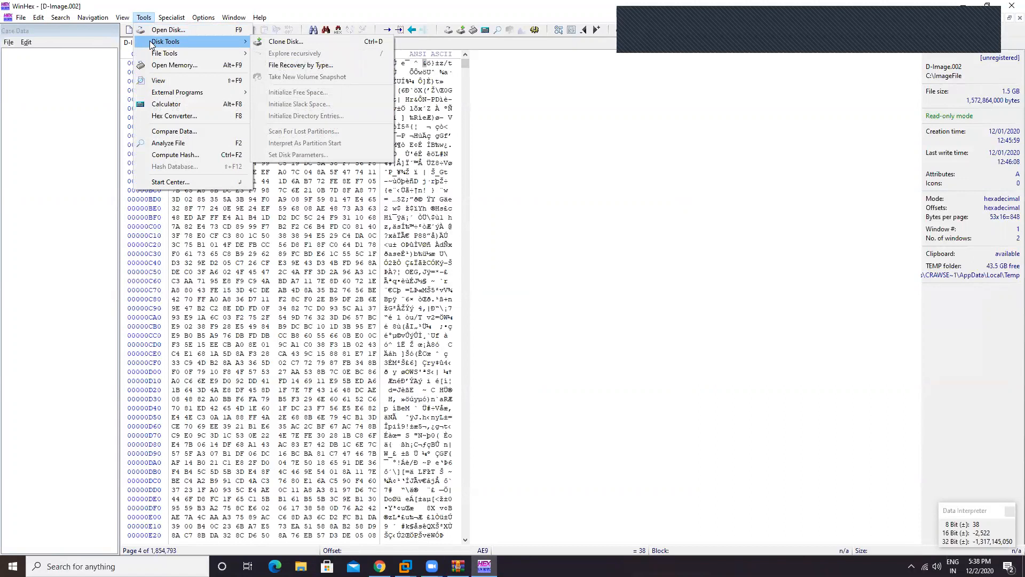
pyautogui.click(286, 66)
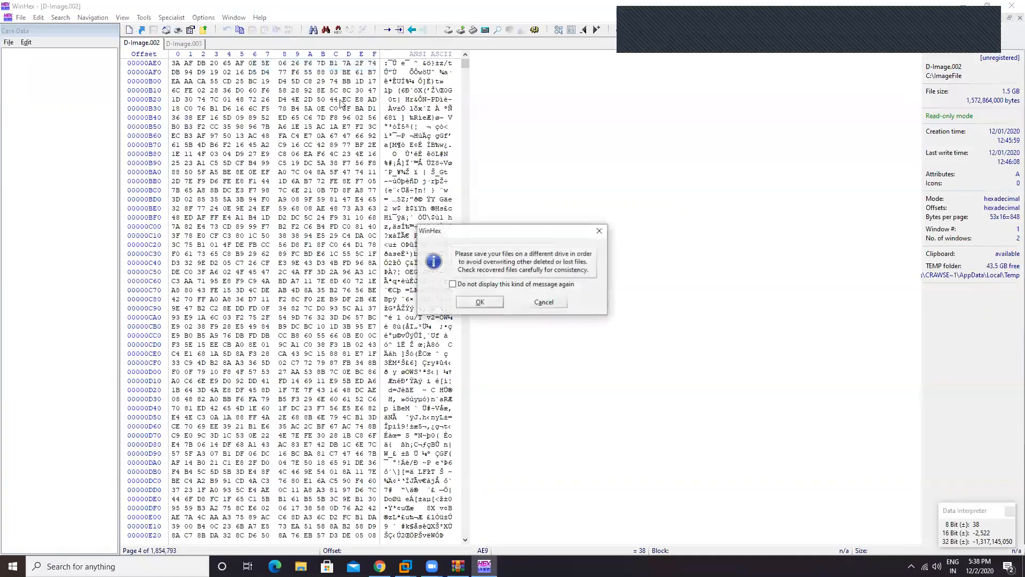
pyautogui.click(480, 303)
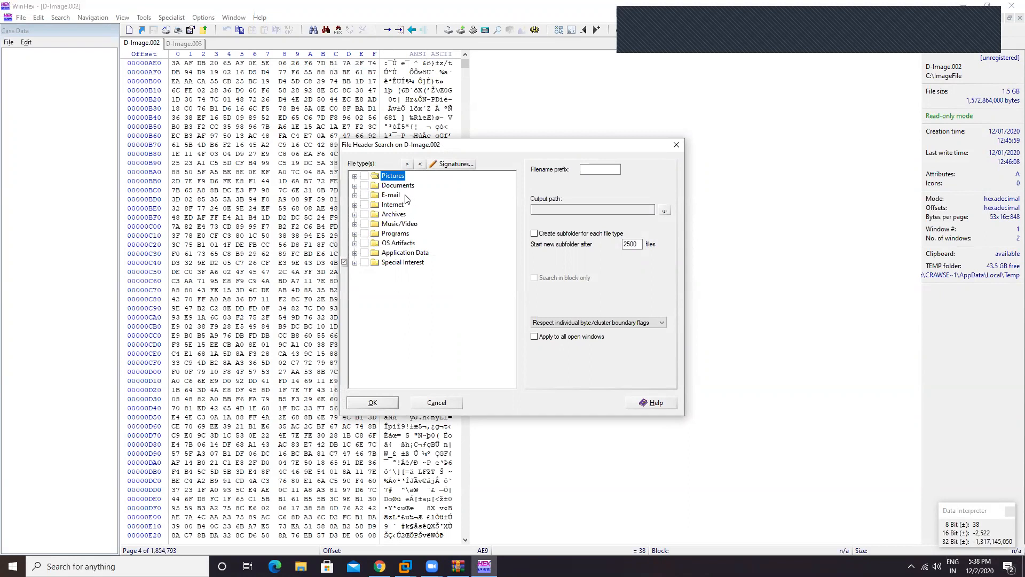
# Step: Set the output path for the recovered files to C:\ImageFile\restore
pyautogui.click(558, 210)
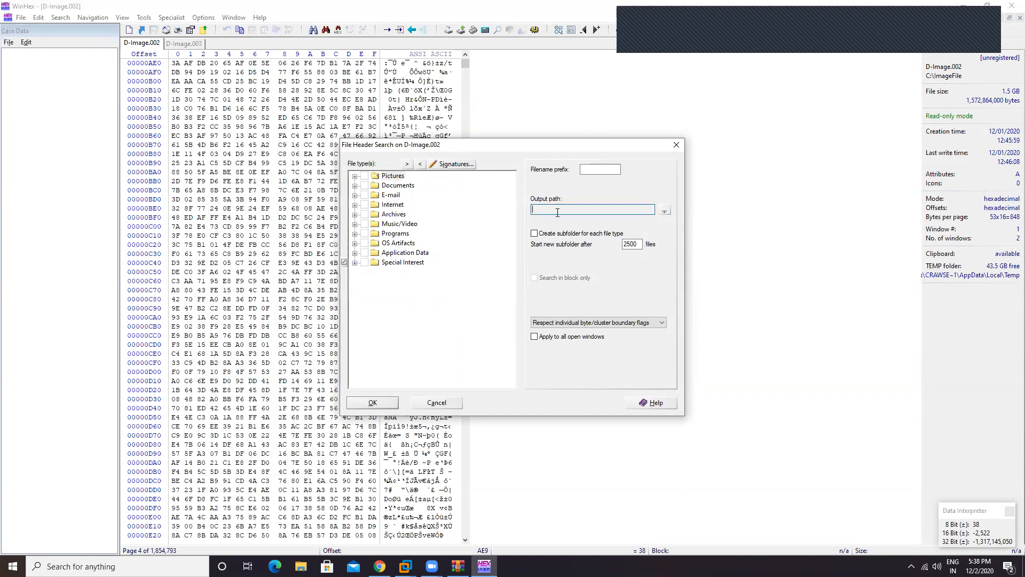
pyautogui.click(663, 214)
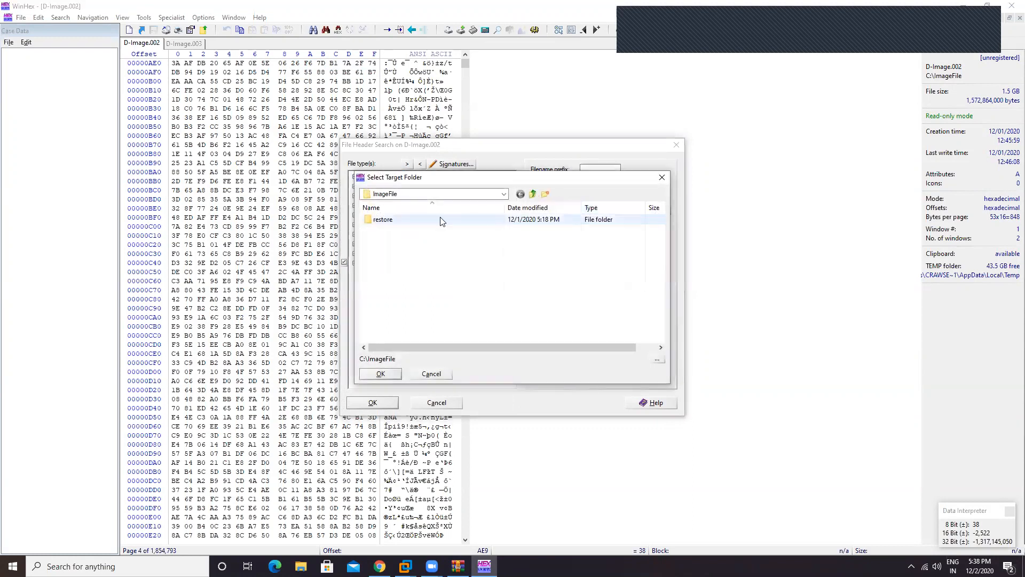
pyautogui.click(406, 219)
pyautogui.click(380, 373)
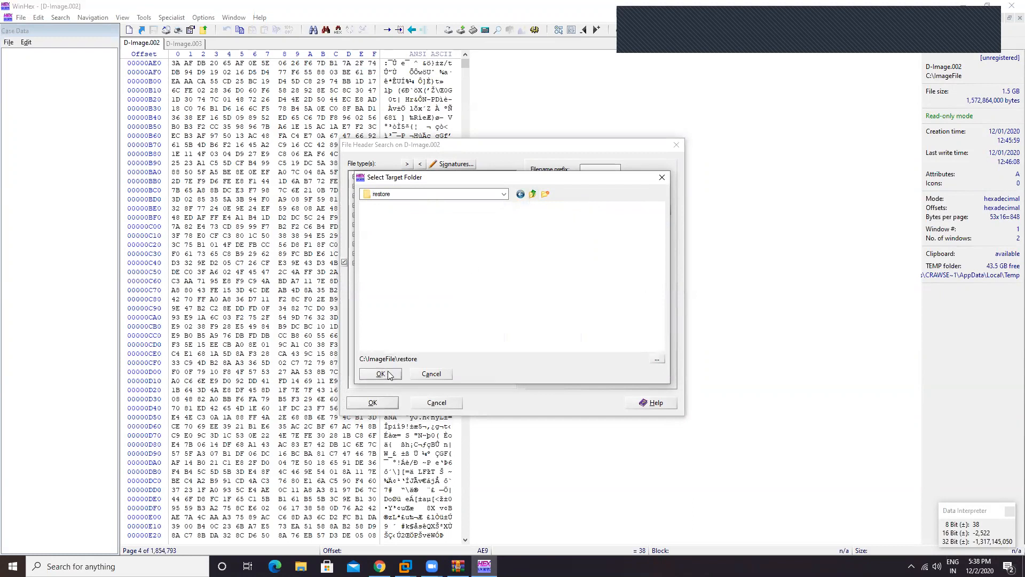
pyautogui.click(381, 374)
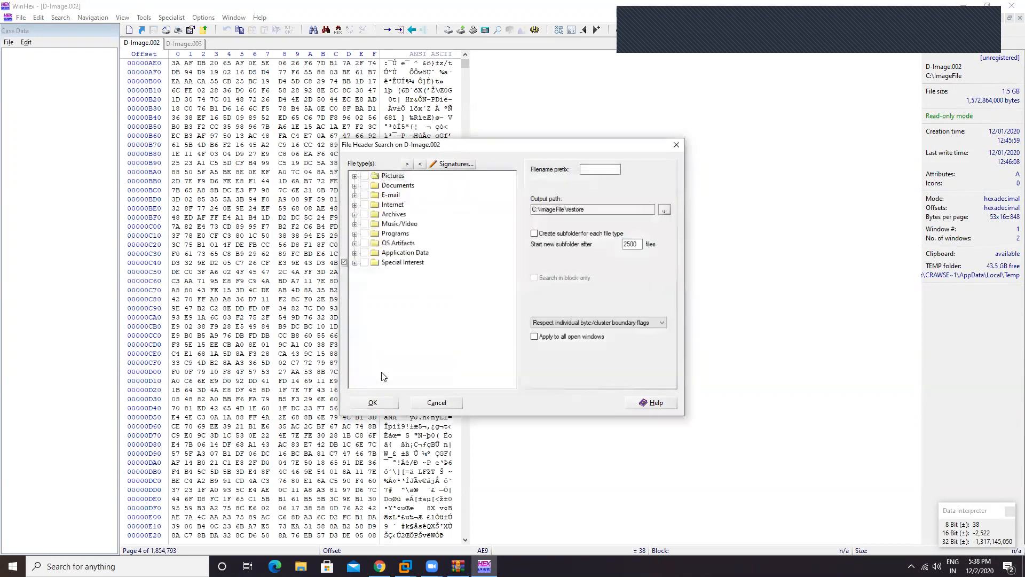
# Step: Delete all existing files from the C:\ImageFile\restore folder in File Explorer and close its window
pyautogui.click(300, 566)
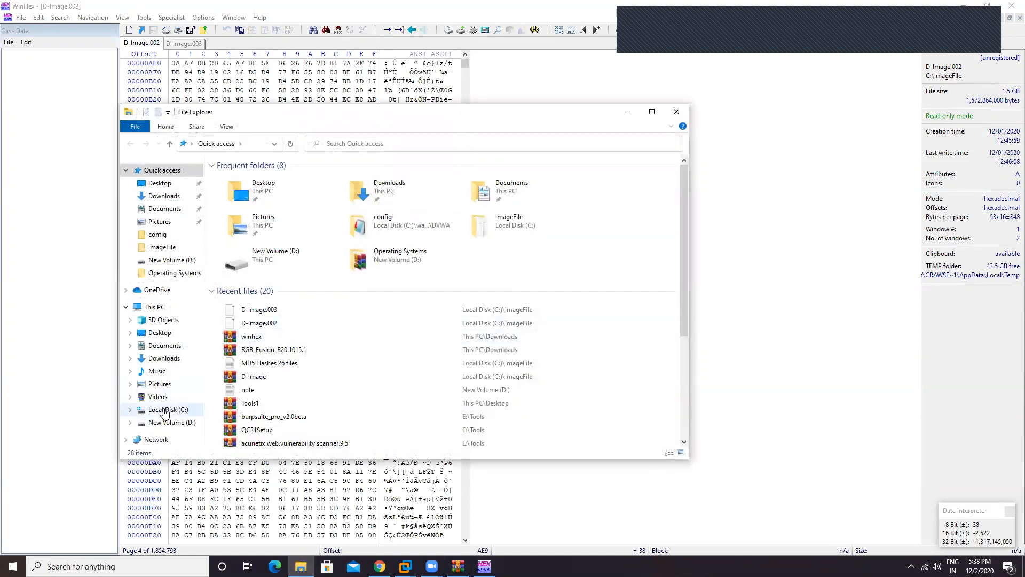
pyautogui.click(165, 409)
pyautogui.doubleClick(240, 189)
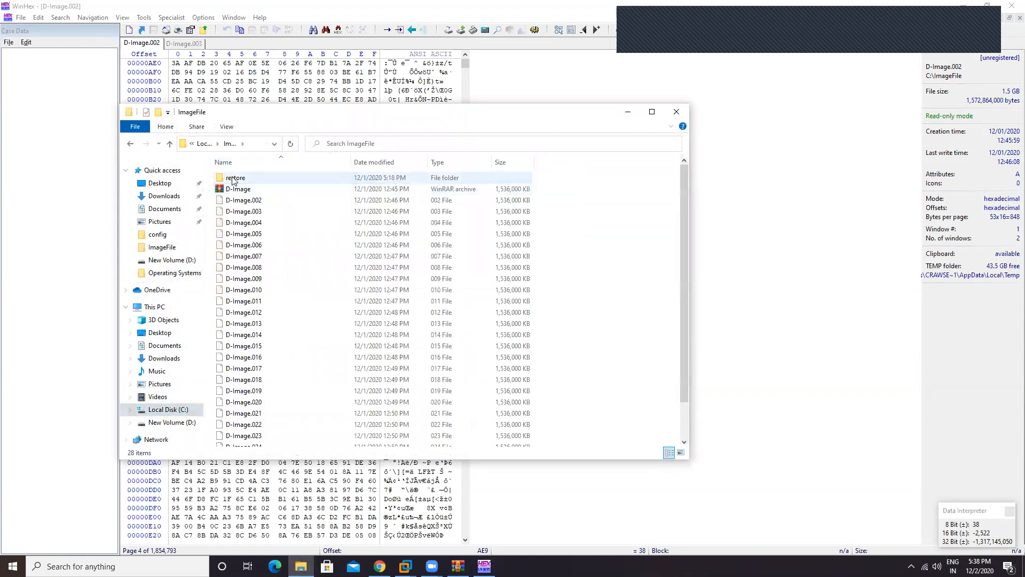
pyautogui.doubleClick(234, 178)
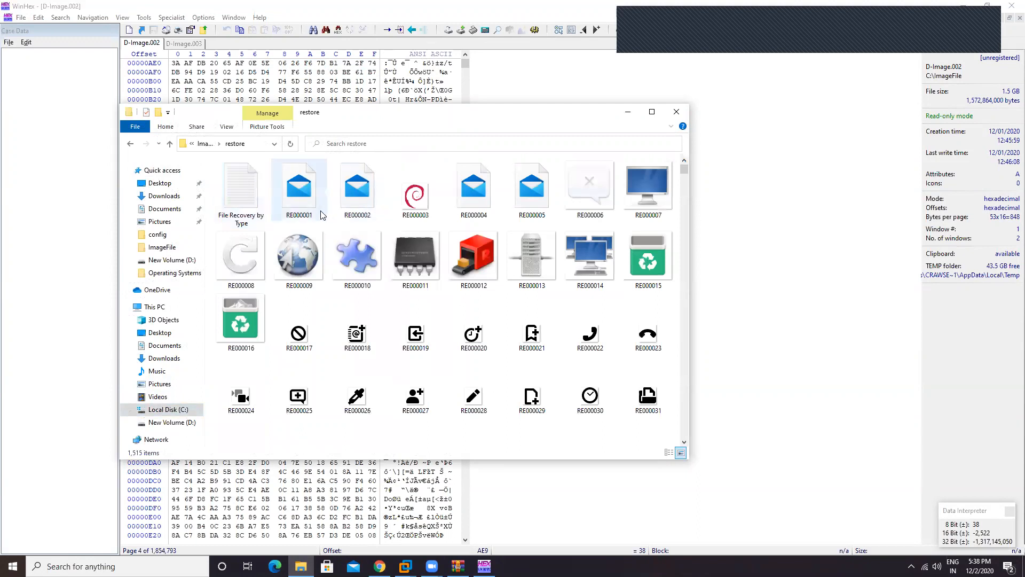
pyautogui.hotkey('ctrl', 'a')
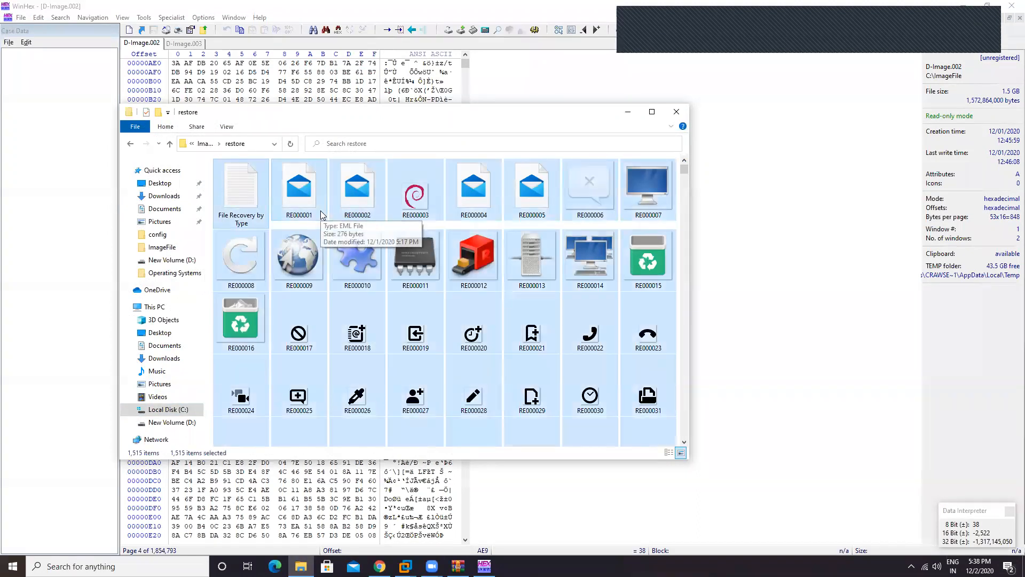
pyautogui.press('Delete')
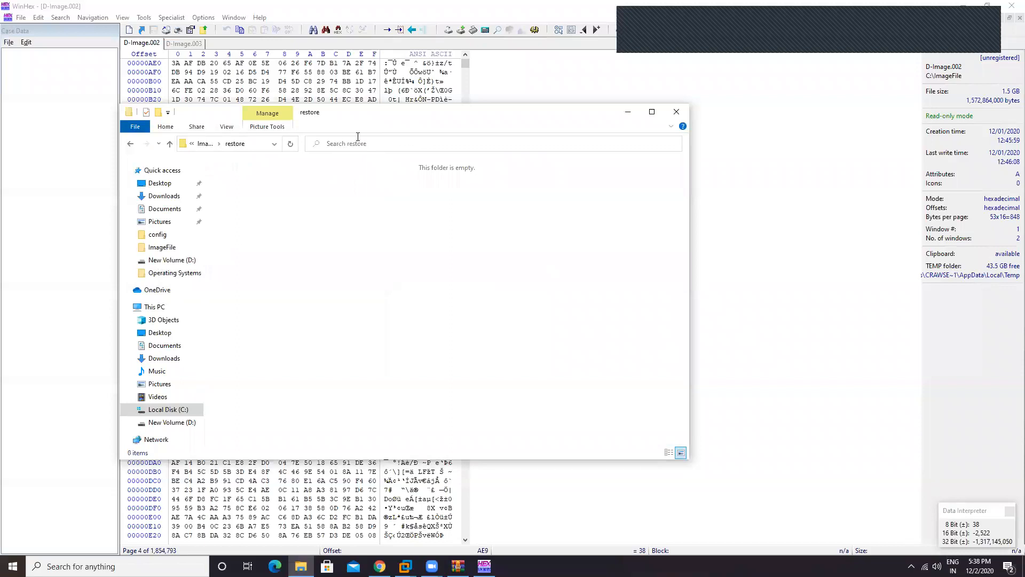
pyautogui.click(677, 112)
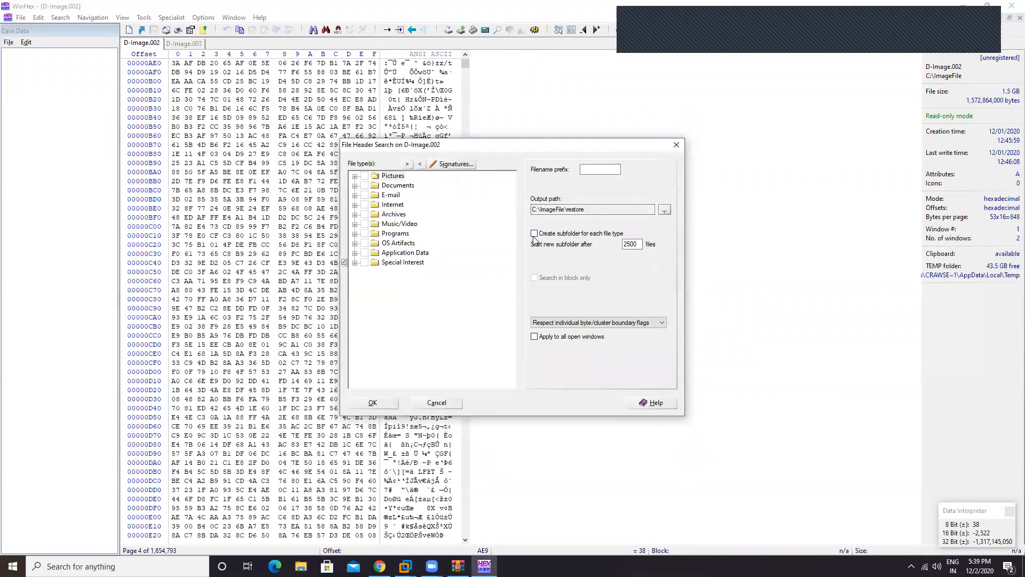
# Step: Include the JPEG, PNG, GIF, Thumbcache fragment, TIFF/NEF/CR2/DNG, Paint Shop Pro and Adobe Photoshop picture types in the file header search
pyautogui.click(356, 177)
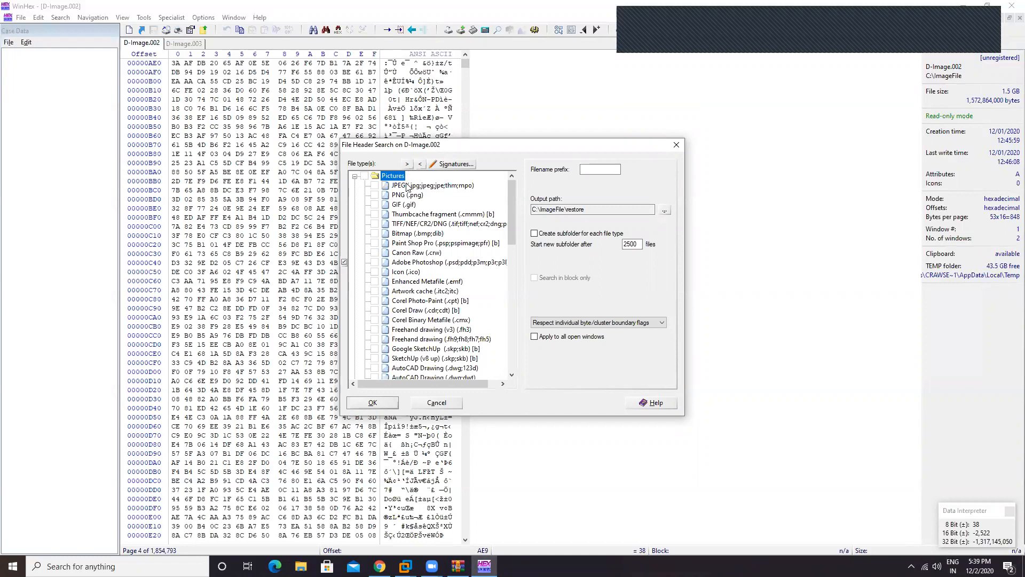
pyautogui.click(375, 186)
pyautogui.click(375, 195)
pyautogui.click(375, 204)
pyautogui.click(375, 214)
pyautogui.click(374, 224)
pyautogui.click(375, 243)
pyautogui.click(375, 262)
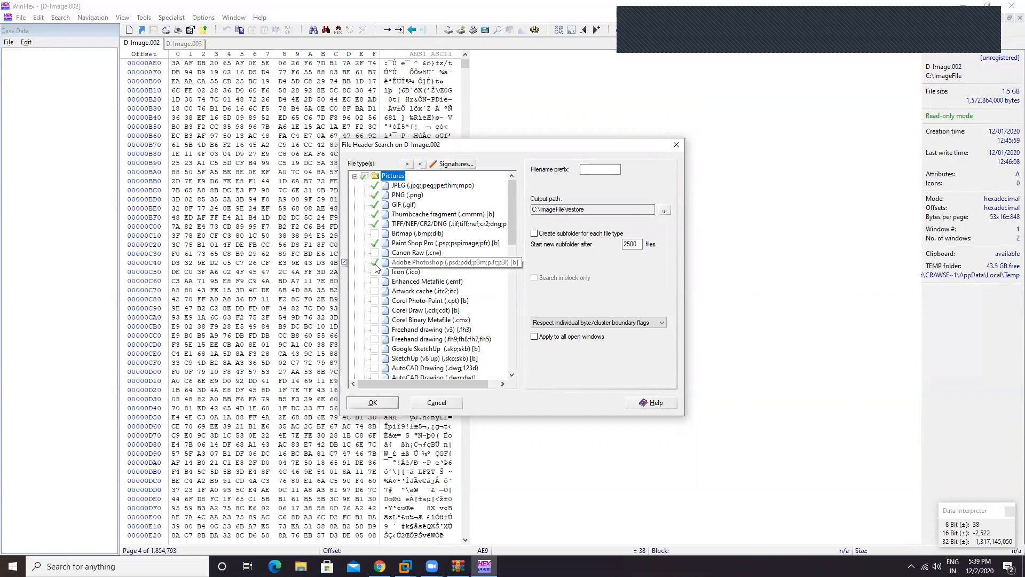
# Step: Add Enhanced Metafile, Corel Draw, Corel Binary Metafile and Freehand drawing (v3) to the selected picture types, and collapse Pictures
pyautogui.click(375, 282)
pyautogui.click(374, 310)
pyautogui.click(375, 320)
pyautogui.click(375, 329)
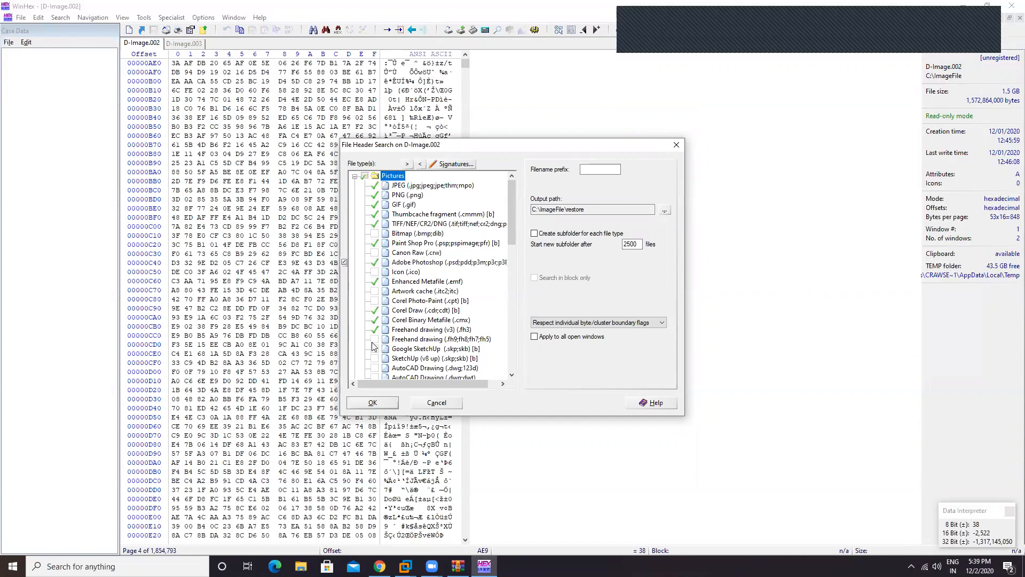
pyautogui.click(355, 176)
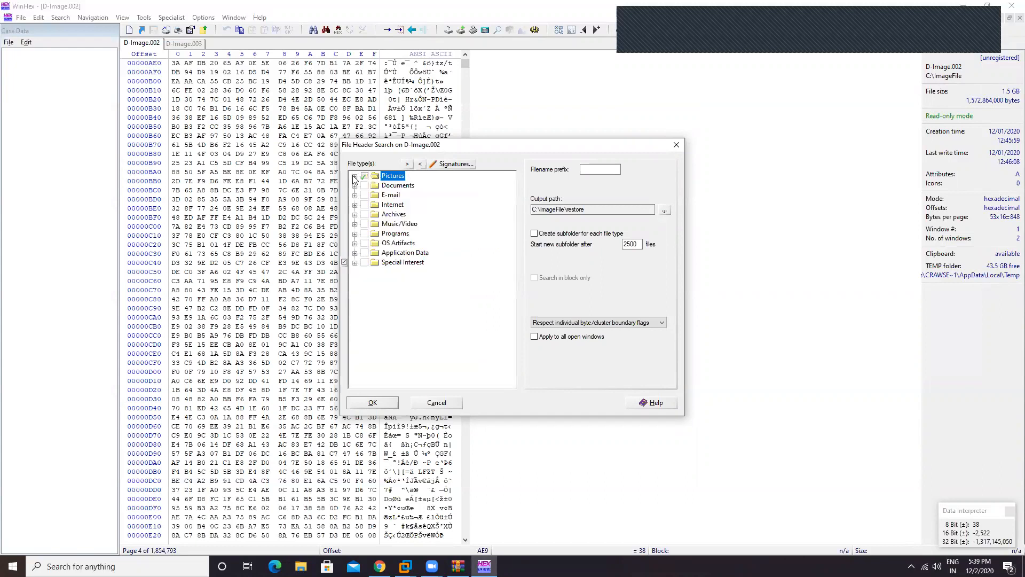
# Step: Include the document types Adobe Acrobat, Unicode UTF-16LE, OLE2/MS Office, MS Office 2007+, Rich Text Format, MS Access 2007, PostScript/Adobe, Quicken (.qdf) and QuickBooks Backup
pyautogui.click(354, 186)
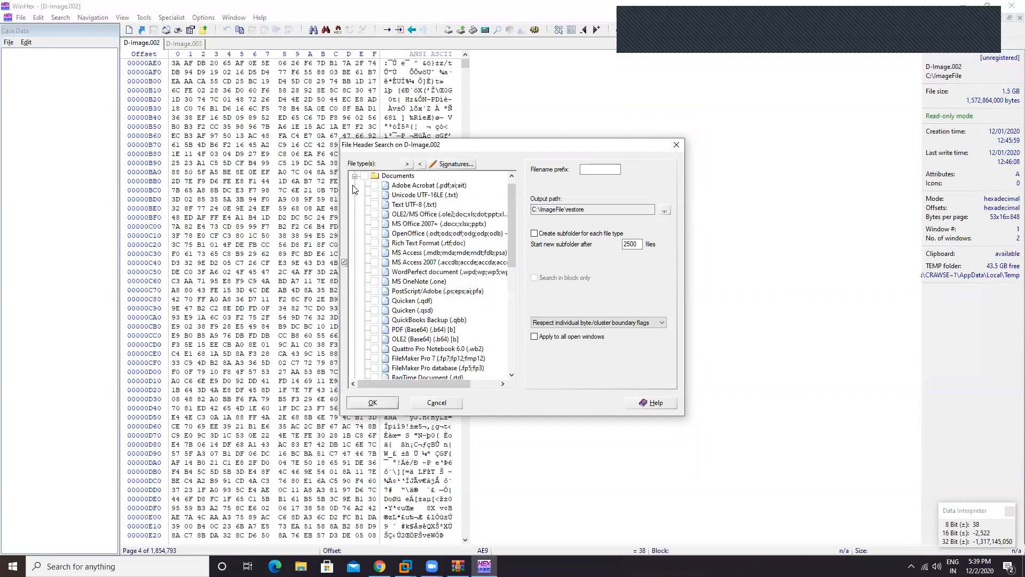
pyautogui.click(374, 186)
pyautogui.click(375, 214)
pyautogui.click(375, 223)
pyautogui.click(375, 243)
pyautogui.click(375, 262)
pyautogui.click(375, 291)
pyautogui.click(375, 300)
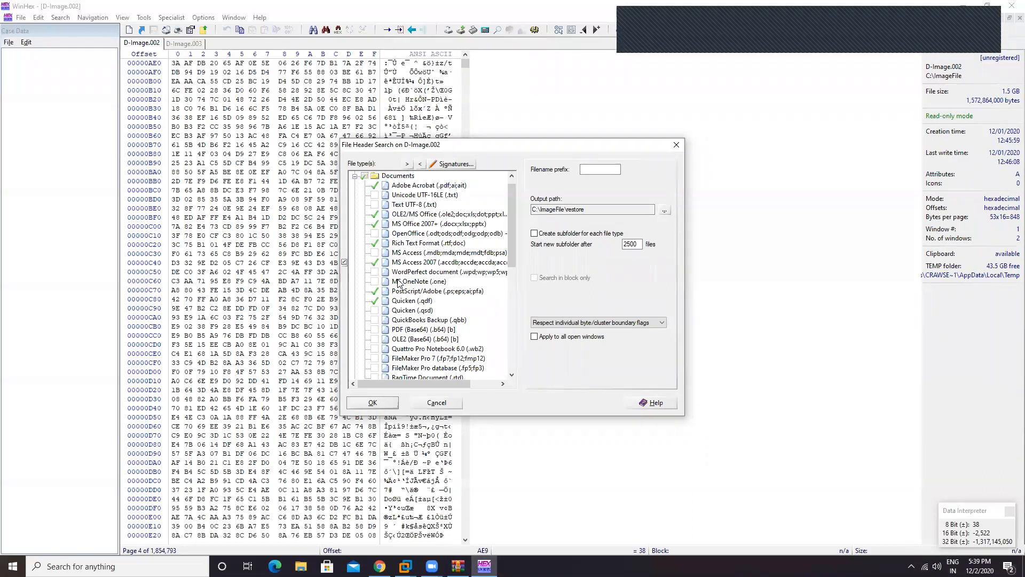
pyautogui.click(375, 320)
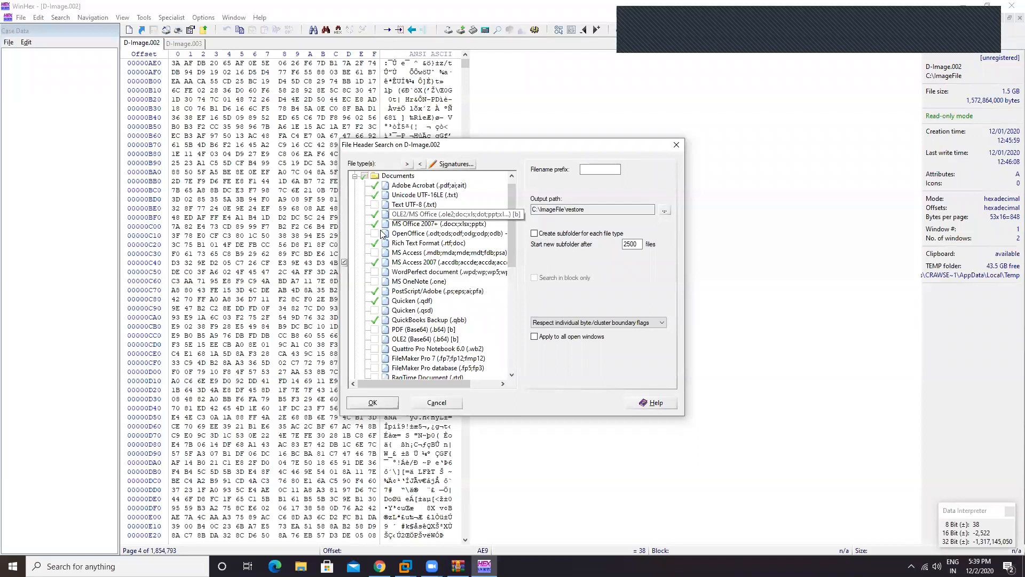
# Step: Add MS Word (MacBinary), MS Word 6.0, MS Money, FileMaker Pro database and FileMaker Pro 7 to the document types, and collapse Documents
pyautogui.scroll(-4, 458, 304)
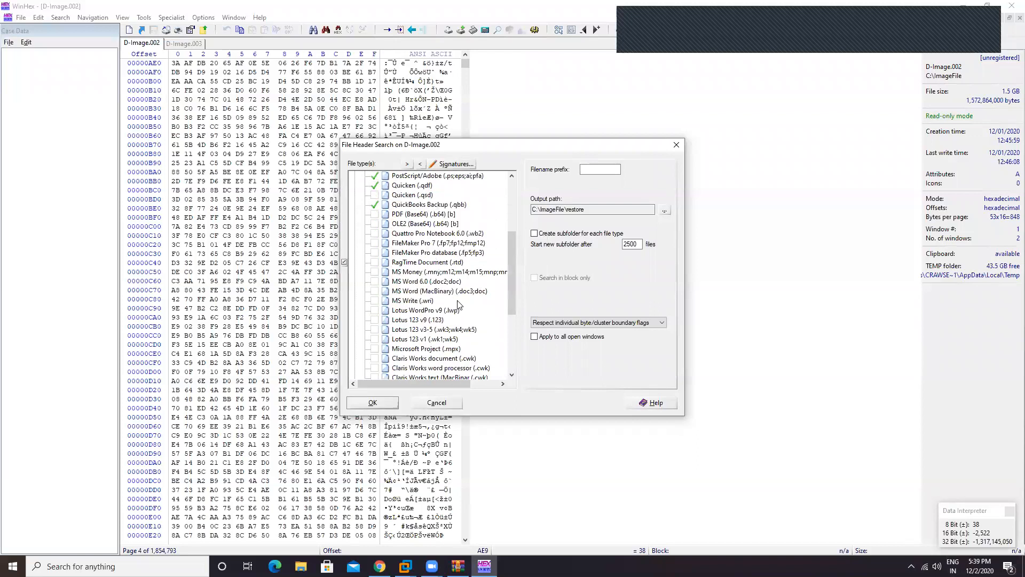
pyautogui.click(375, 291)
pyautogui.click(374, 281)
pyautogui.click(374, 272)
pyautogui.click(375, 254)
pyautogui.click(375, 244)
pyautogui.scroll(-5, 502, 300)
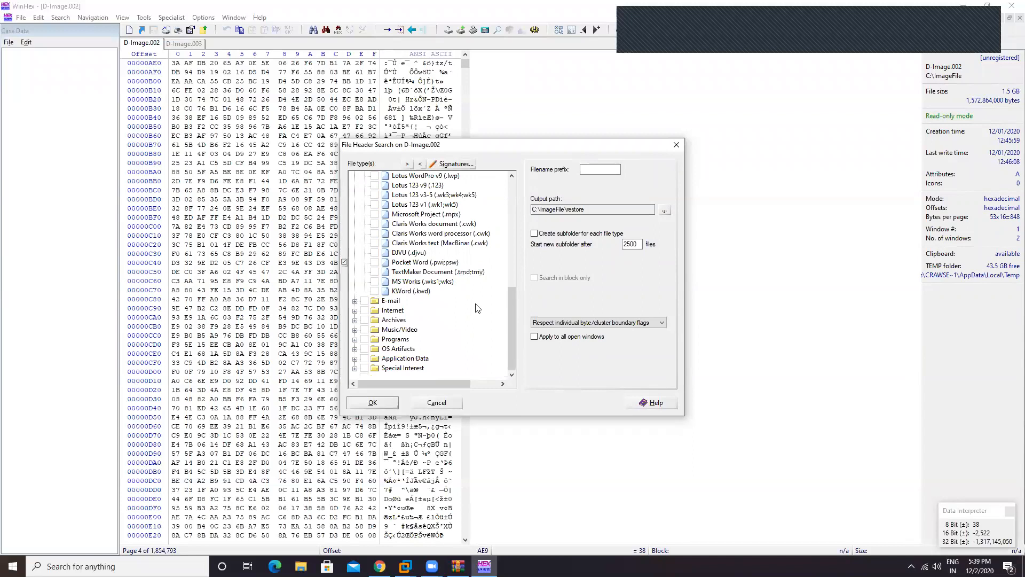
pyautogui.scroll(10, 477, 308)
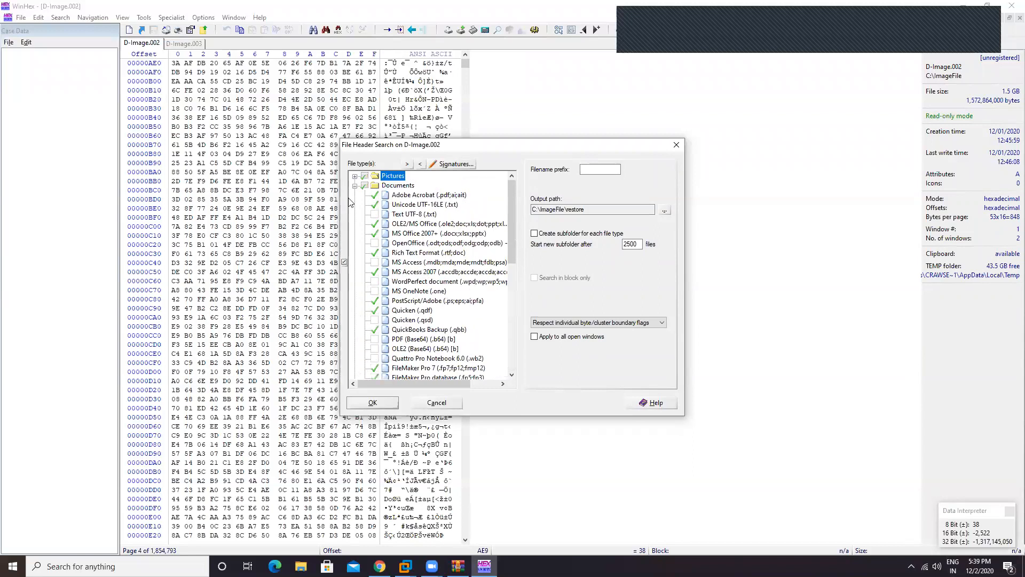
pyautogui.click(355, 185)
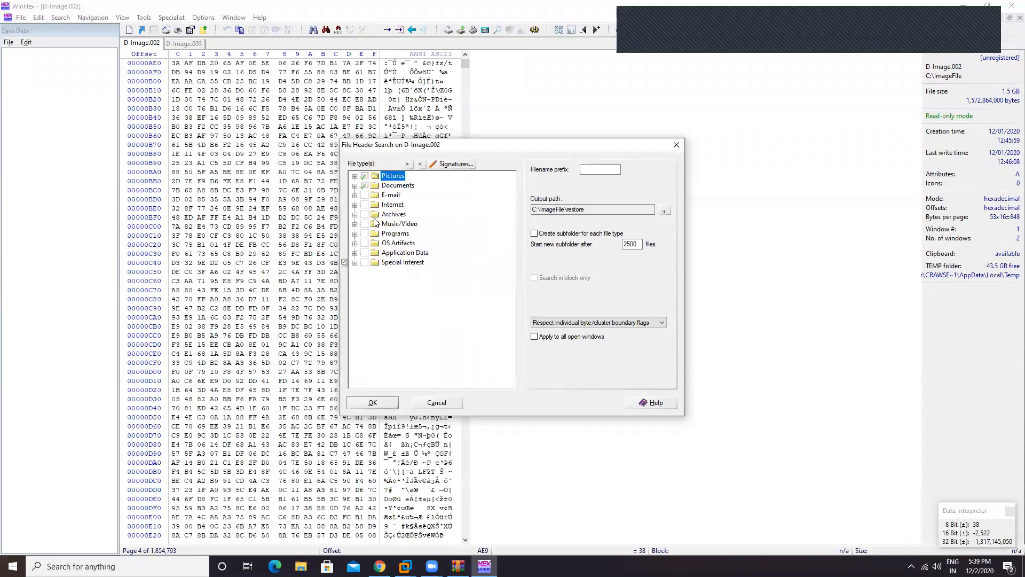
# Step: Include all E-mail file types in the file header search, after looking through the category, and collapse it
pyautogui.click(354, 195)
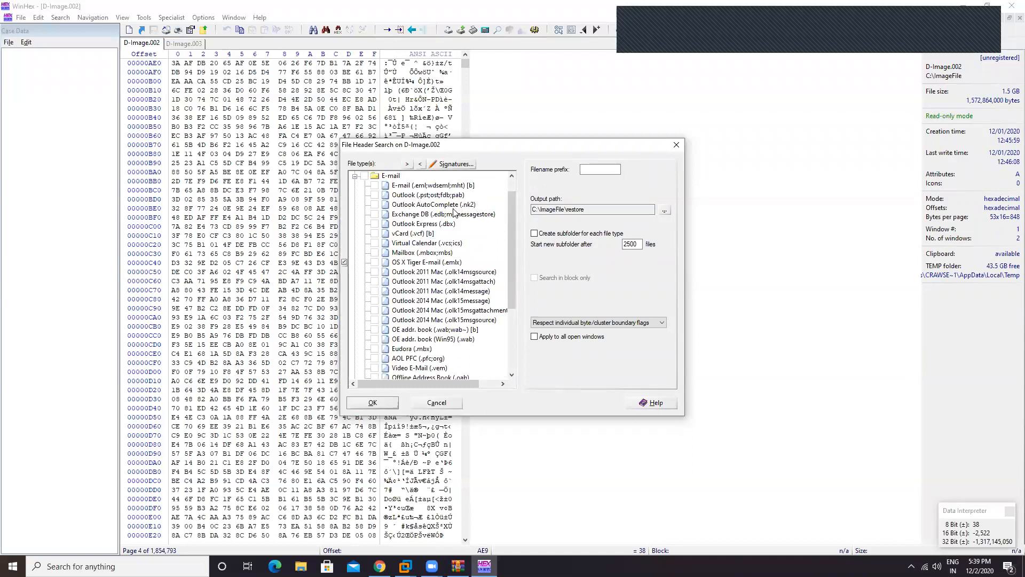
pyautogui.scroll(-4, 434, 315)
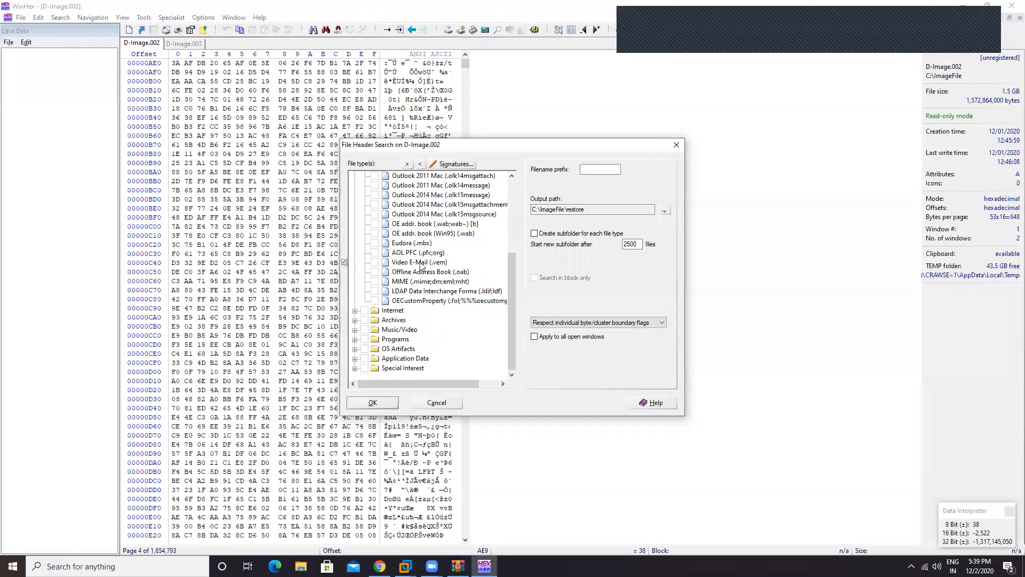
pyautogui.scroll(3, 421, 262)
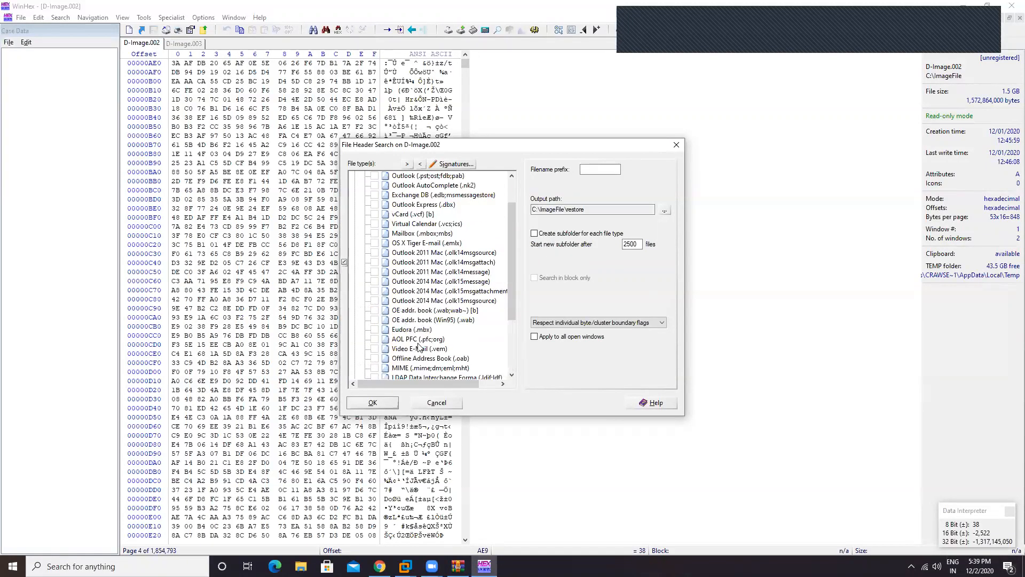
pyautogui.scroll(-2, 453, 368)
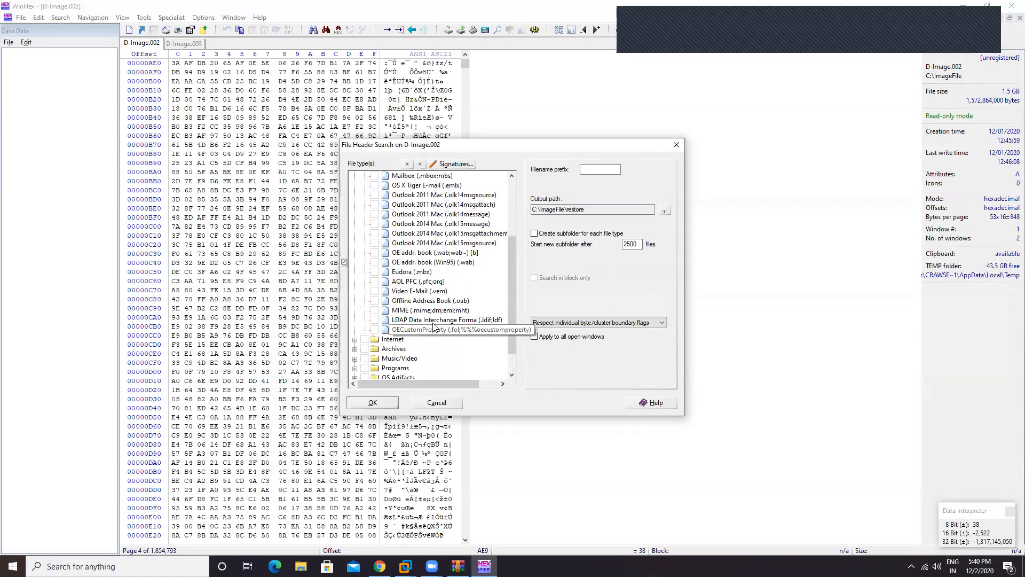
pyautogui.scroll(4, 382, 310)
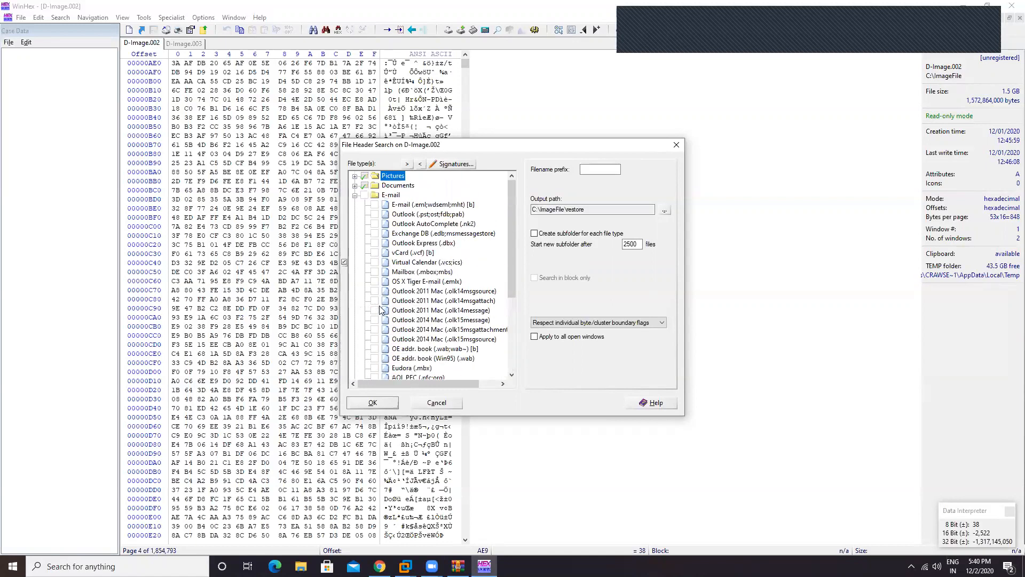
pyautogui.click(365, 195)
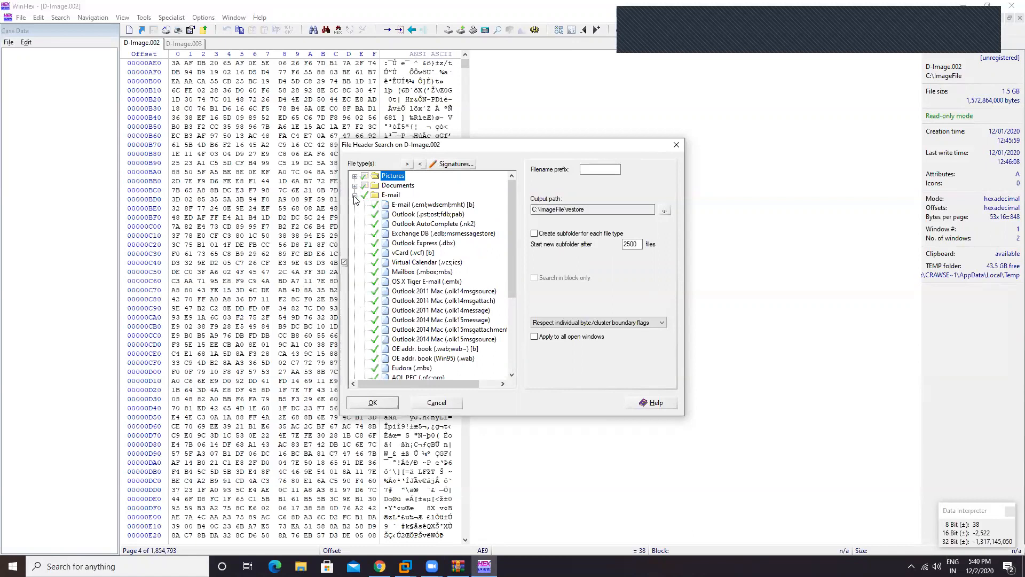
pyautogui.click(355, 195)
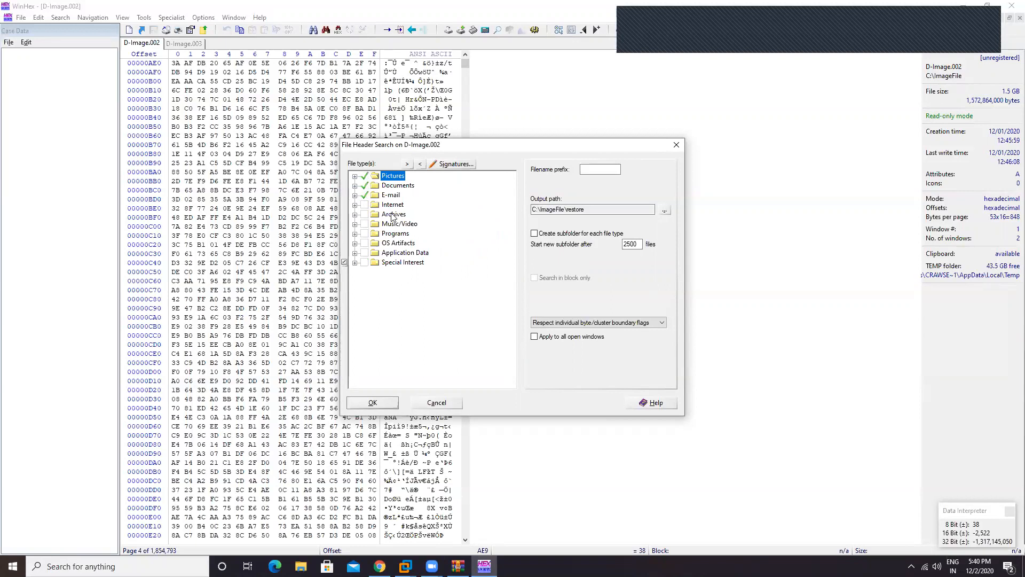
# Step: Include all Internet file types in the file header search and collapse the category
pyautogui.click(355, 205)
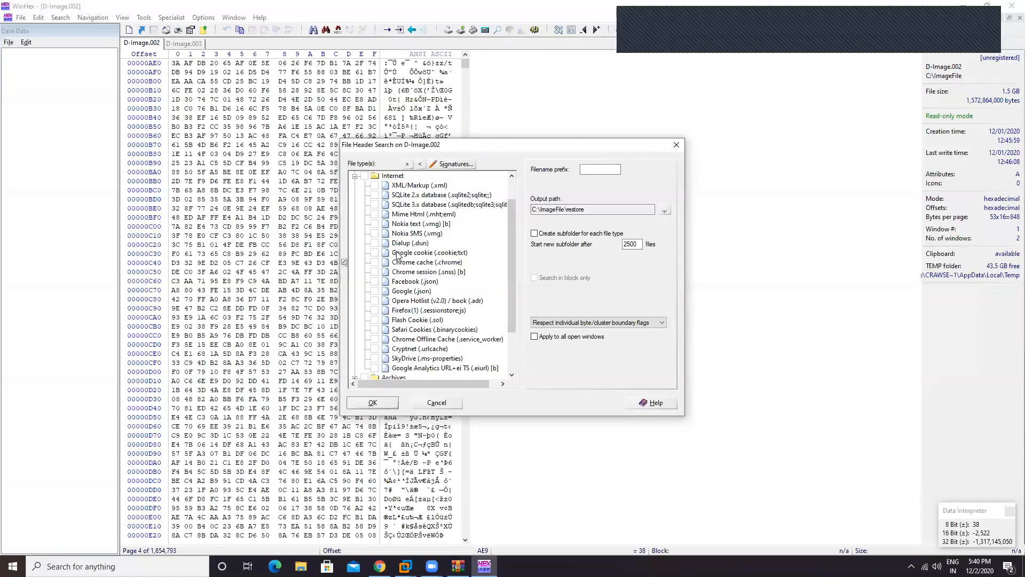
pyautogui.click(363, 176)
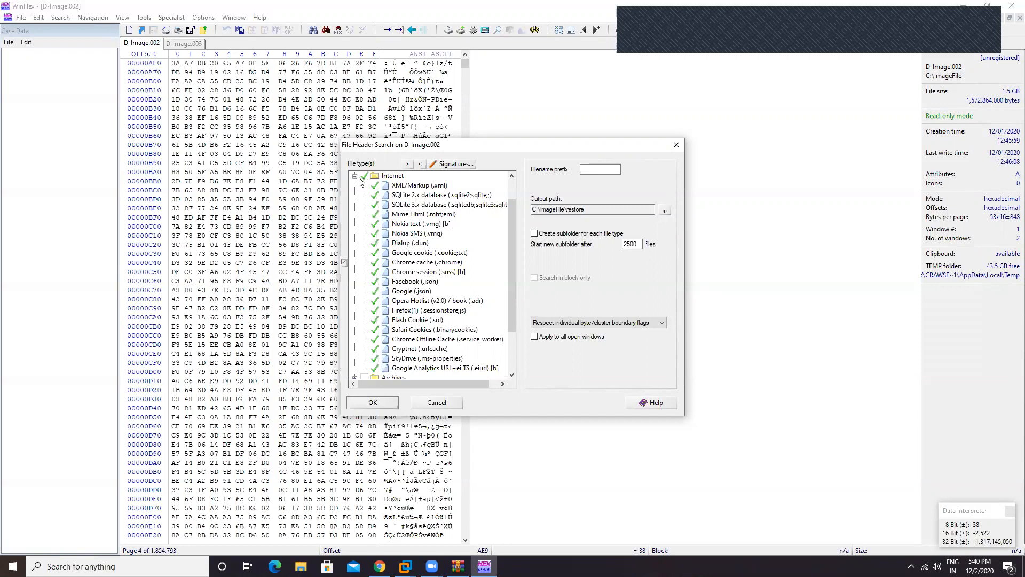
pyautogui.click(355, 177)
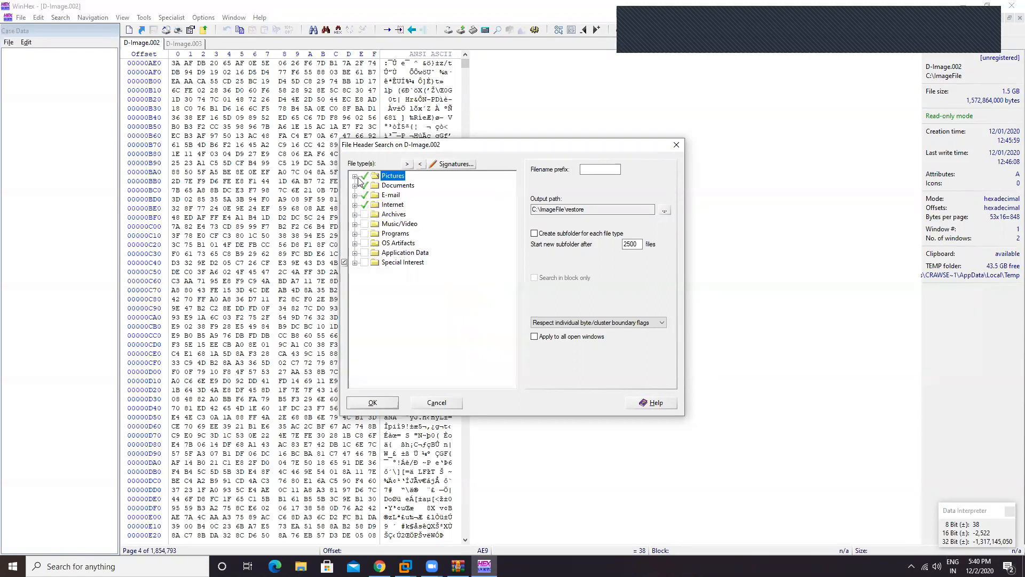
# Step: Include all Archives and Music/Video file types in the file header search, leaving both categories collapsed
pyautogui.click(355, 215)
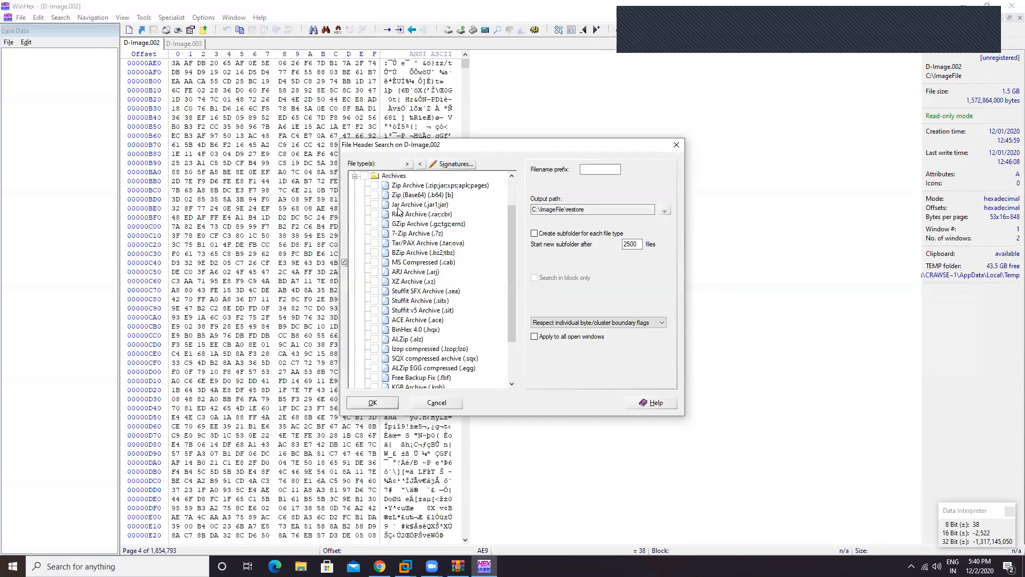
pyautogui.click(364, 176)
pyautogui.click(354, 176)
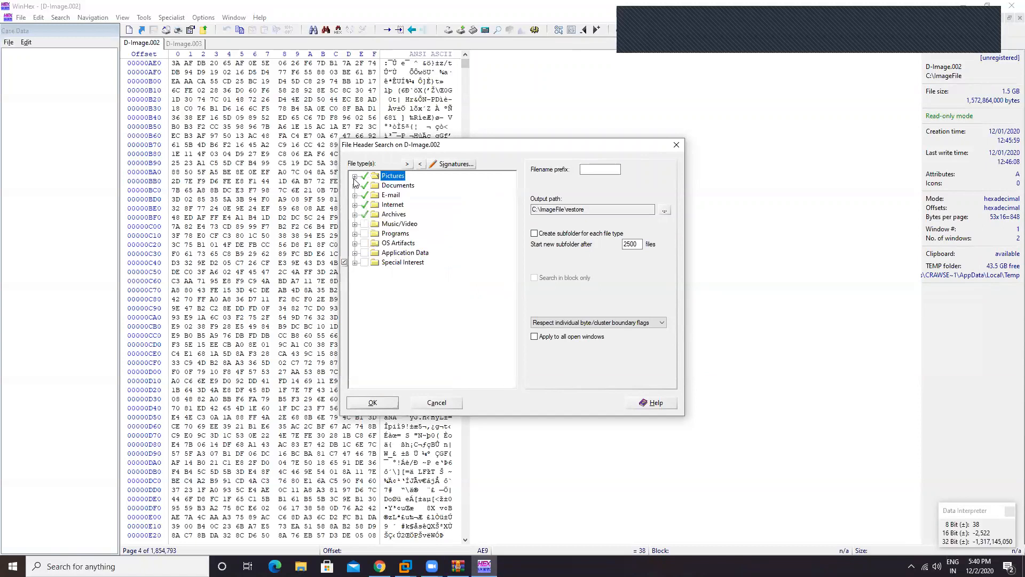
pyautogui.click(355, 223)
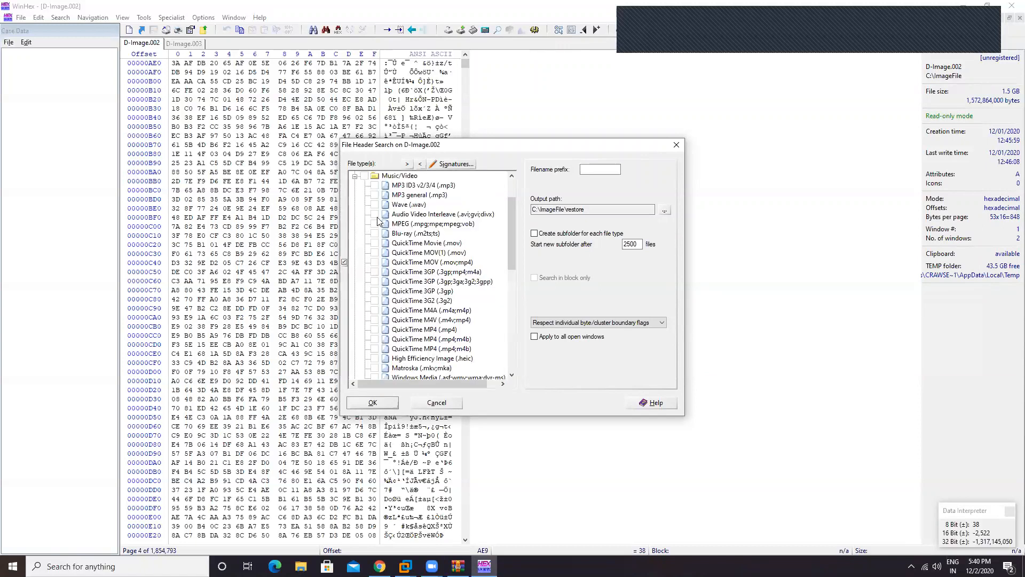
pyautogui.click(355, 177)
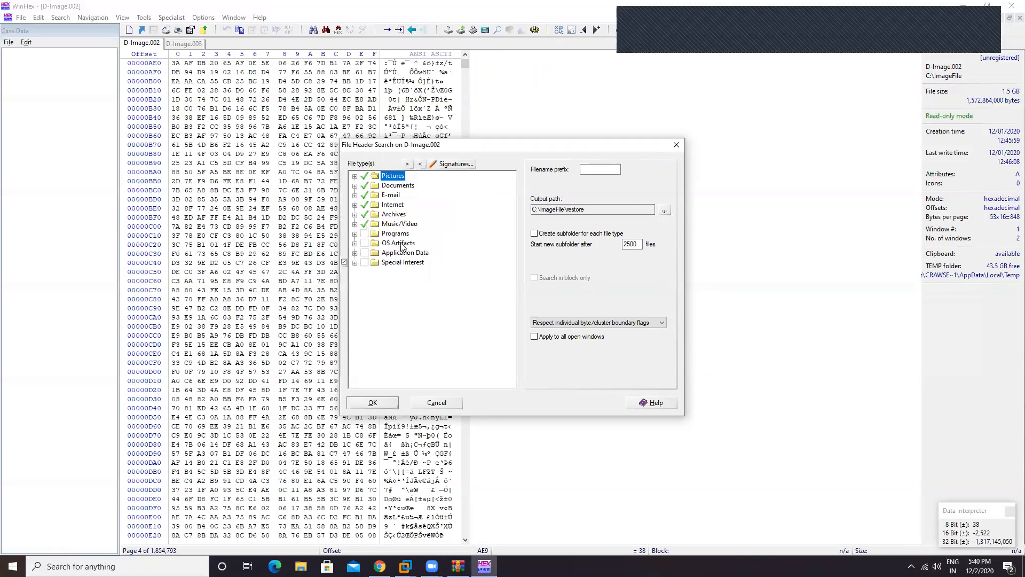
# Step: Include all Programs and OS Artifacts file types in the search and look through both categories before collapsing them
pyautogui.click(363, 233)
pyautogui.click(364, 243)
pyautogui.click(355, 234)
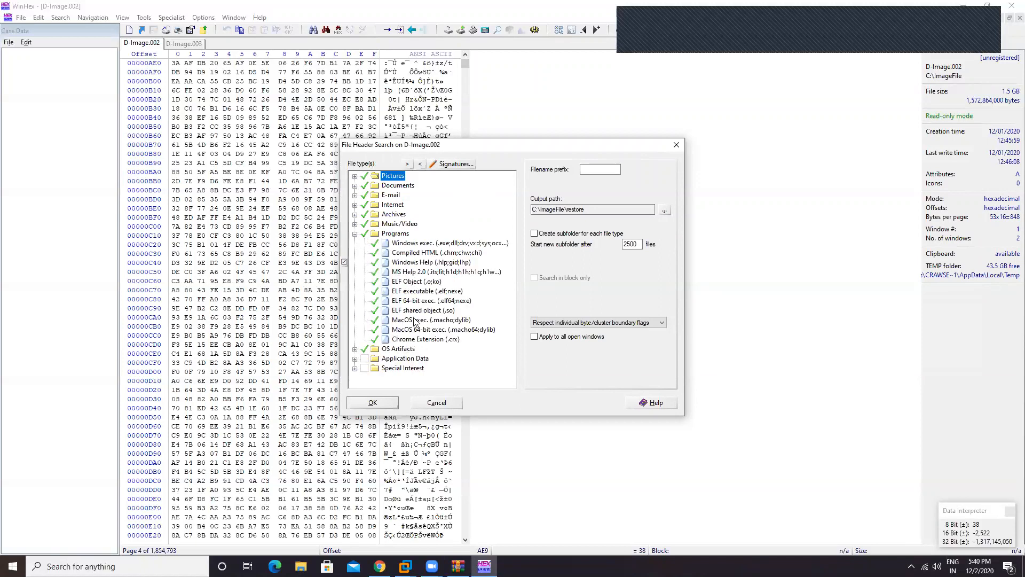
pyautogui.click(355, 235)
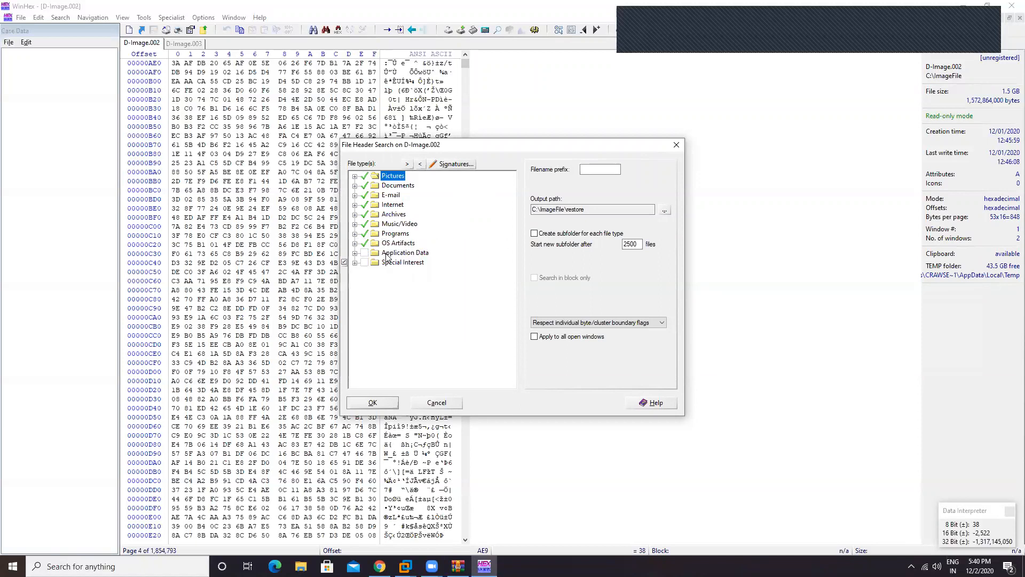
pyautogui.click(355, 244)
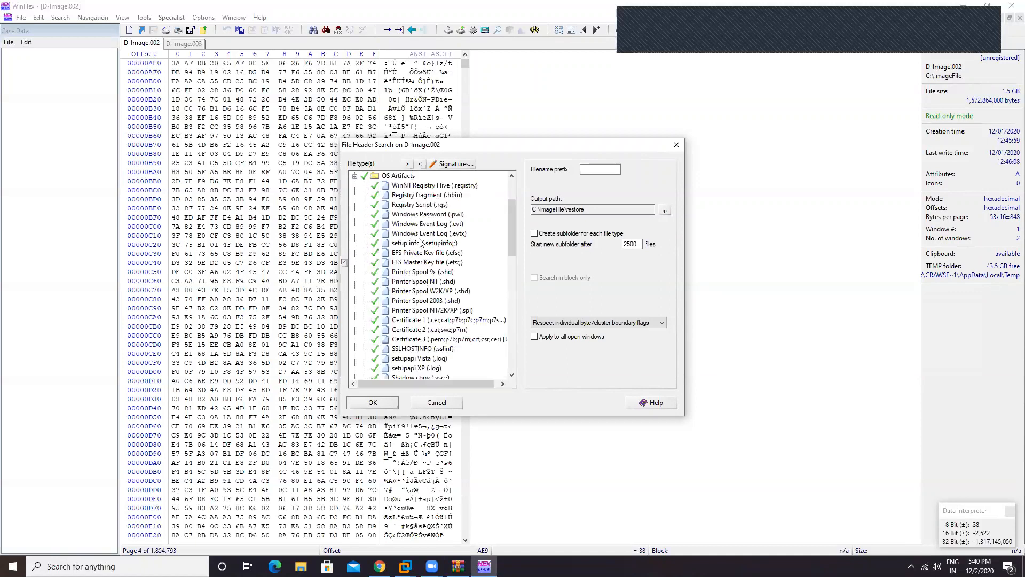
pyautogui.click(355, 177)
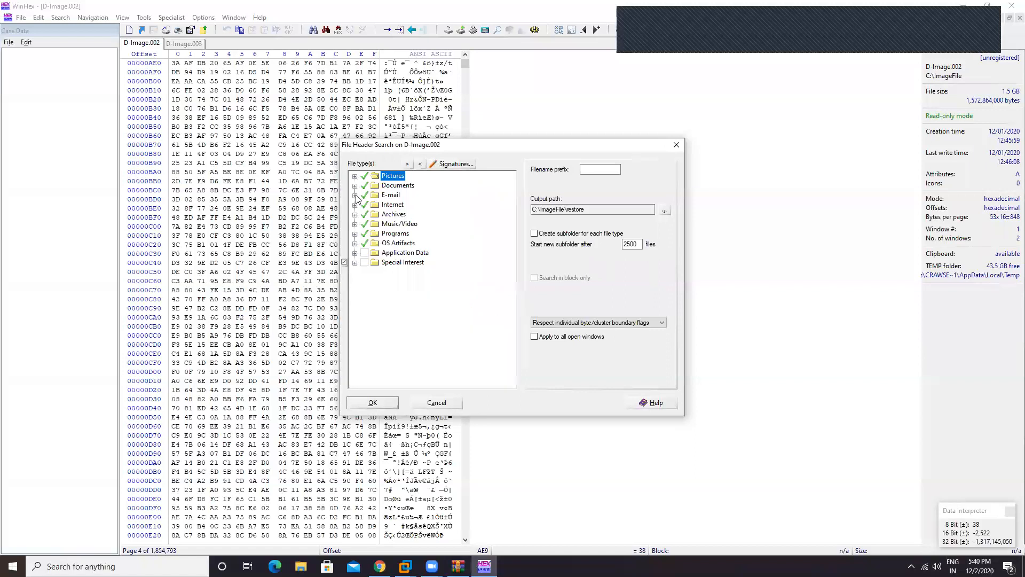
pyautogui.click(355, 244)
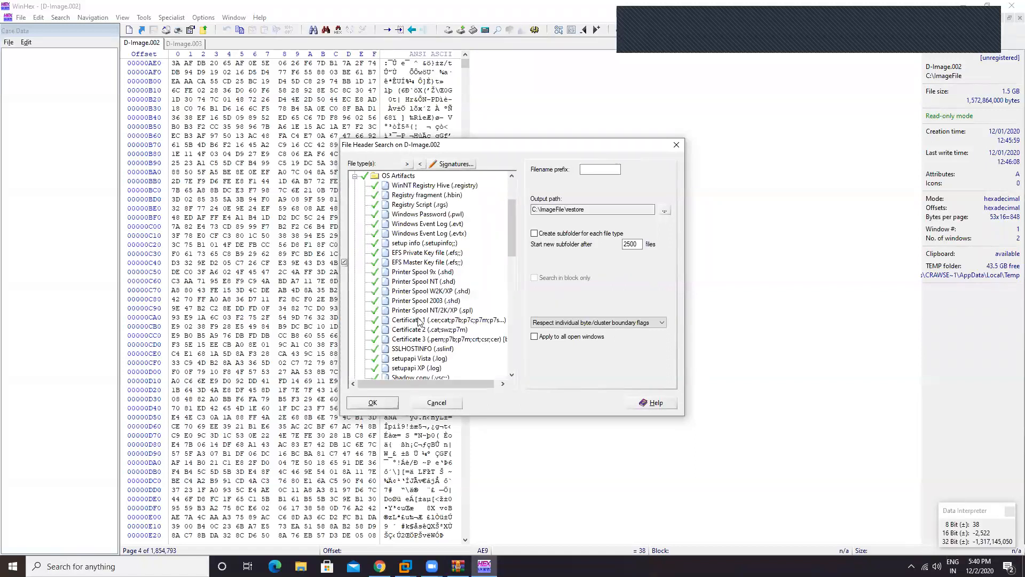
pyautogui.click(355, 177)
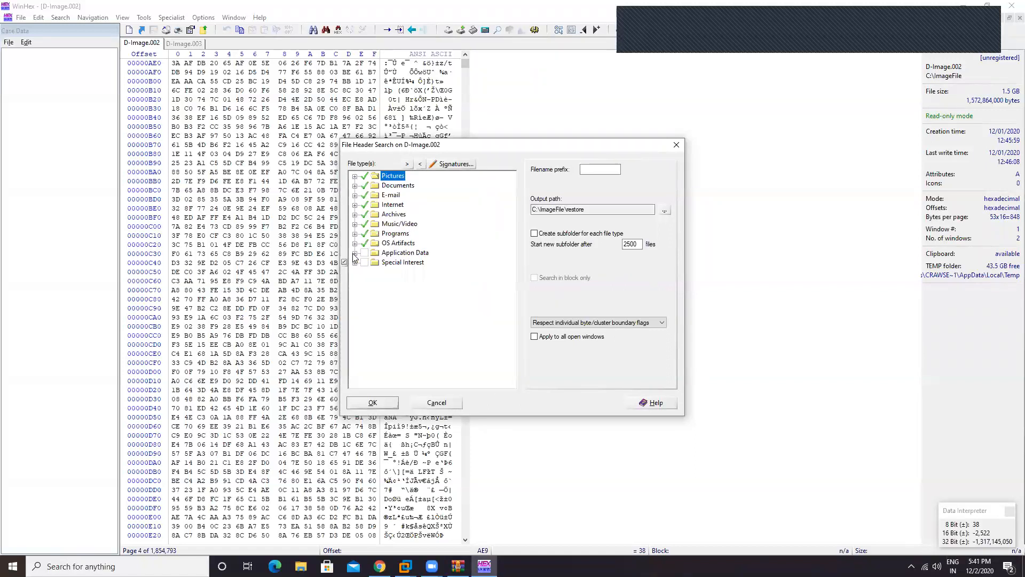
# Step: Include all Application Data file types in the search, look through the category and collapse it
pyautogui.click(355, 254)
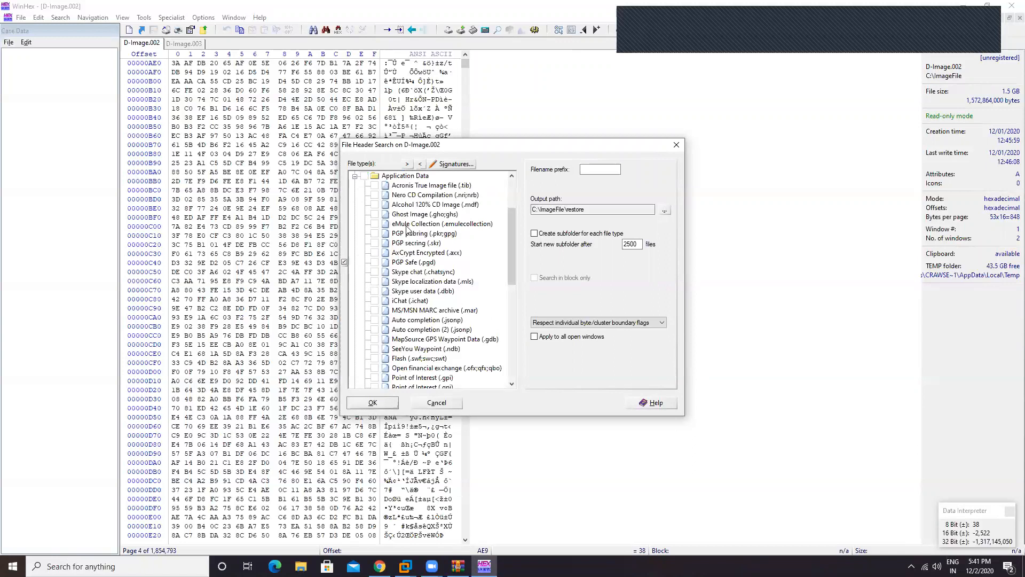
pyautogui.click(364, 176)
pyautogui.click(355, 177)
pyautogui.doubleClick(404, 253)
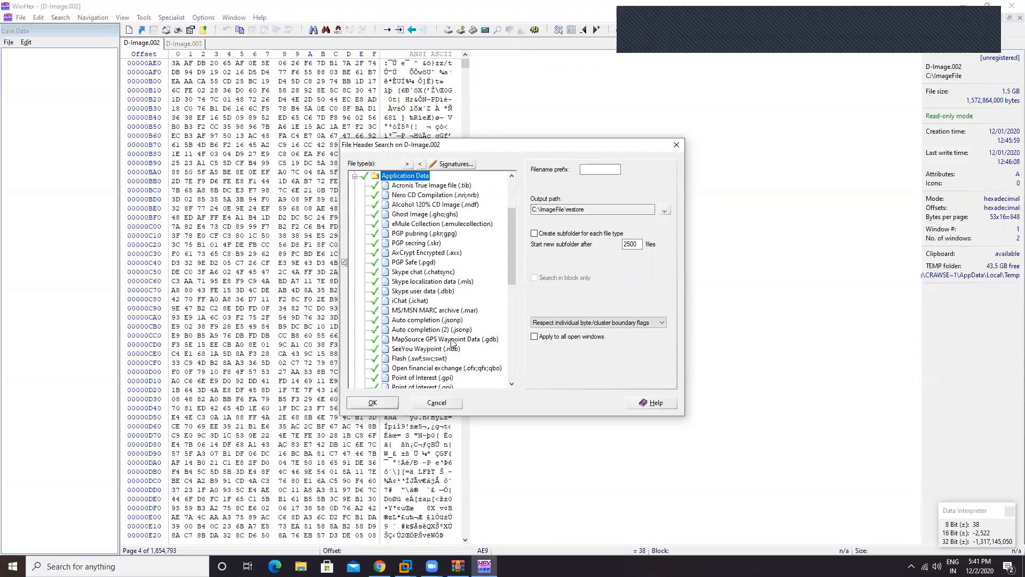
pyautogui.scroll(-6, 449, 335)
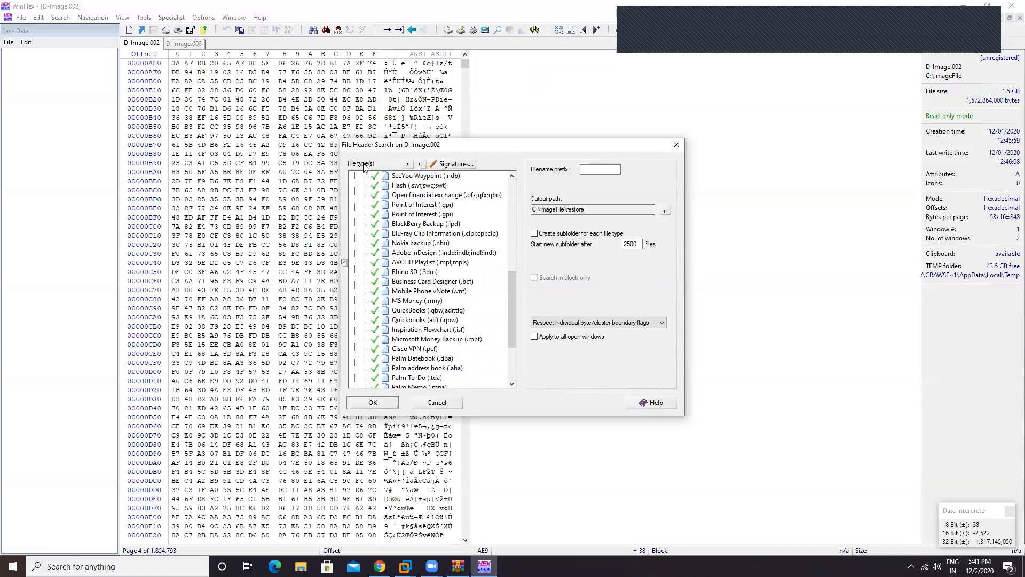
pyautogui.scroll(8, 374, 219)
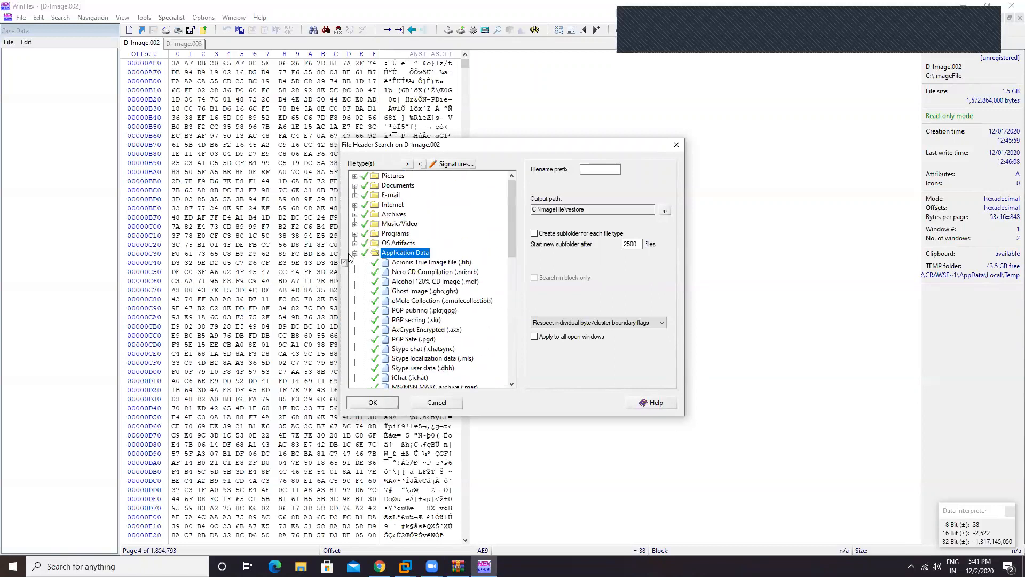
pyautogui.click(355, 253)
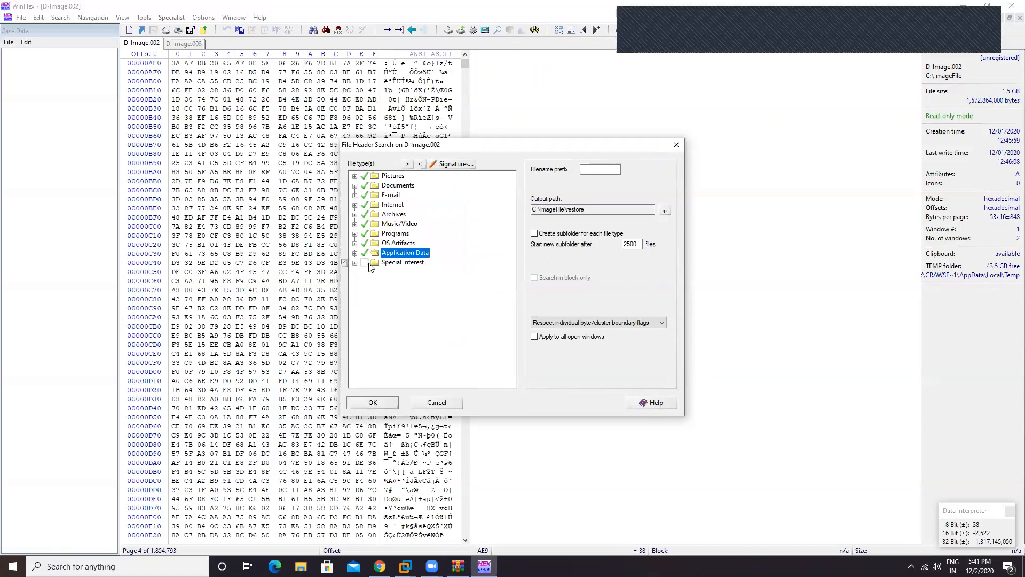
# Step: Look through the Special Interest file types, include the whole category and confirm the selection with "Yes"
pyautogui.click(355, 263)
pyautogui.scroll(-2, 420, 251)
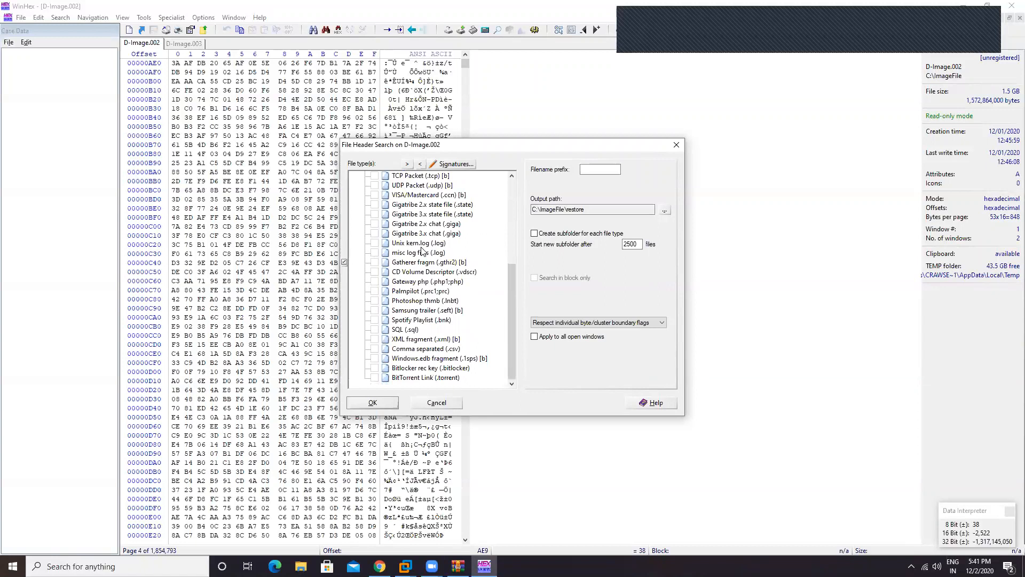
pyautogui.scroll(5, 421, 251)
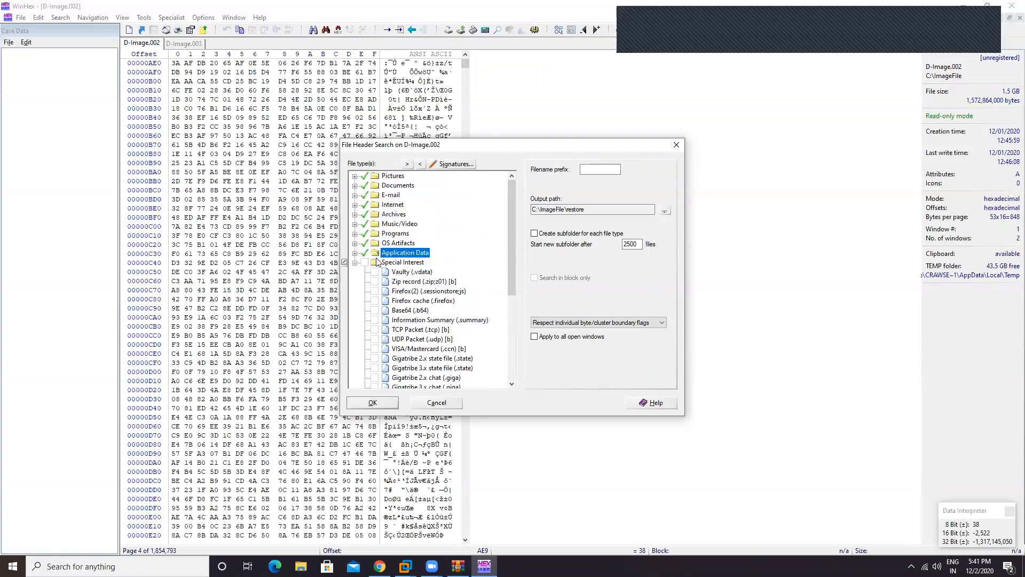
pyautogui.click(355, 263)
pyautogui.click(364, 262)
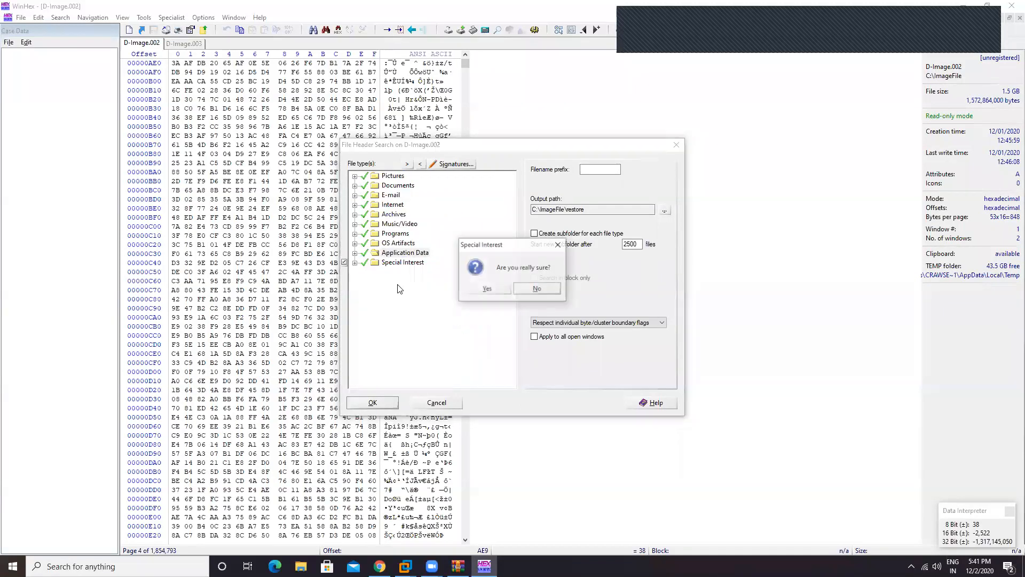
pyautogui.click(487, 289)
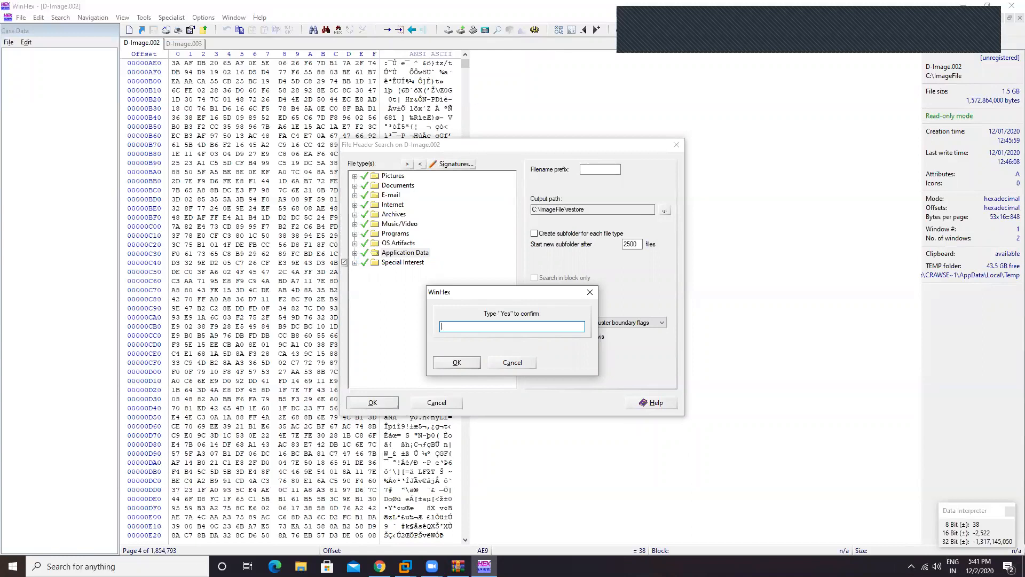
pyautogui.click(477, 361)
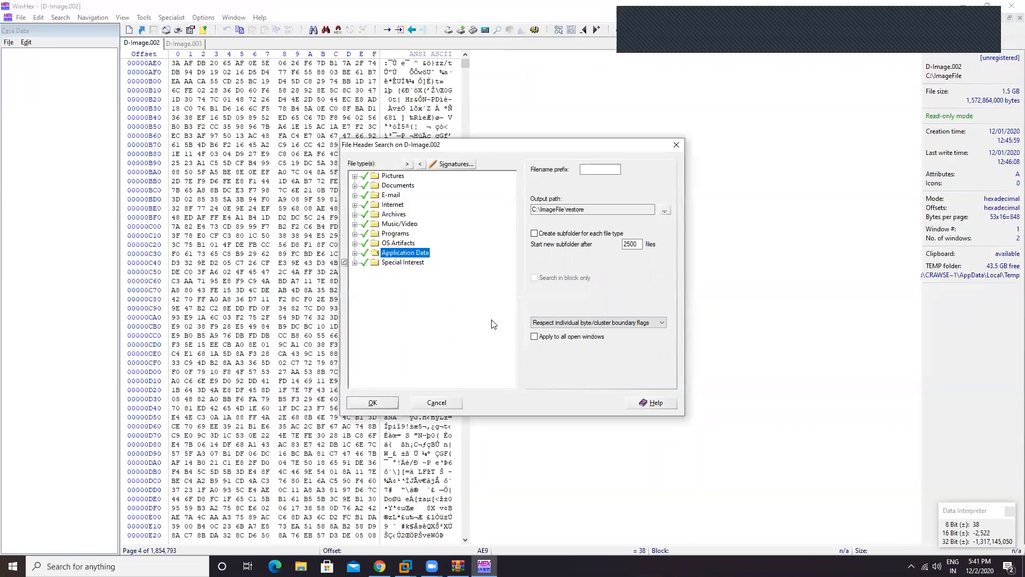
# Step: Keep the search mode "Respect individual byte/cluster boundary flags" and start the file recovery by type into C:\ImageFile\restore
pyautogui.click(607, 323)
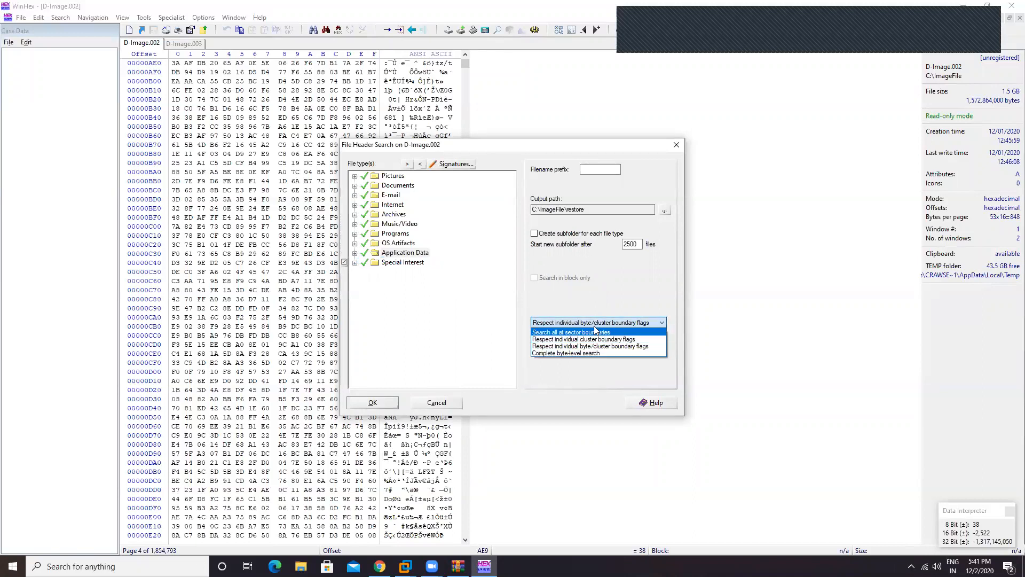
pyautogui.click(628, 347)
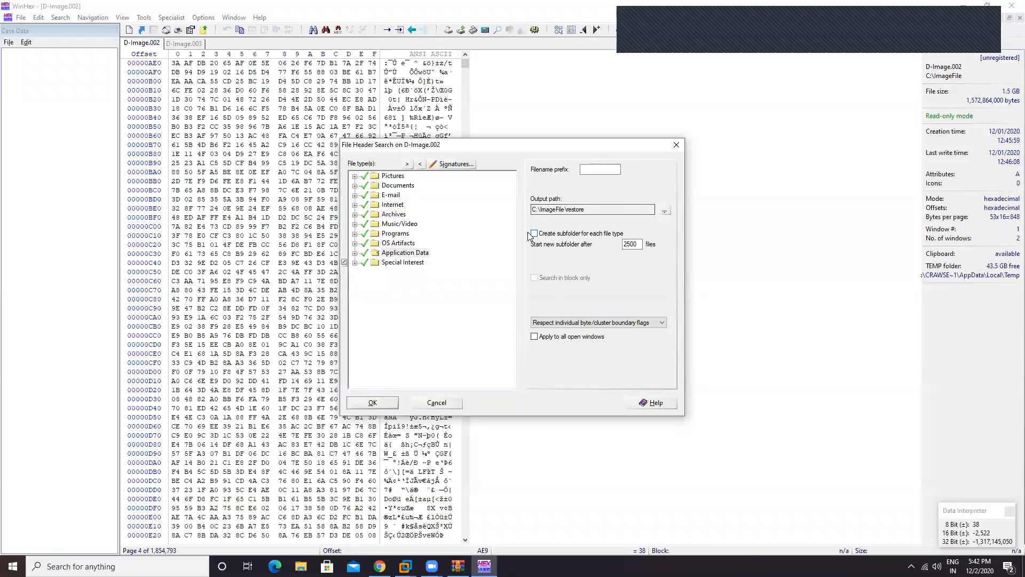
pyautogui.click(378, 399)
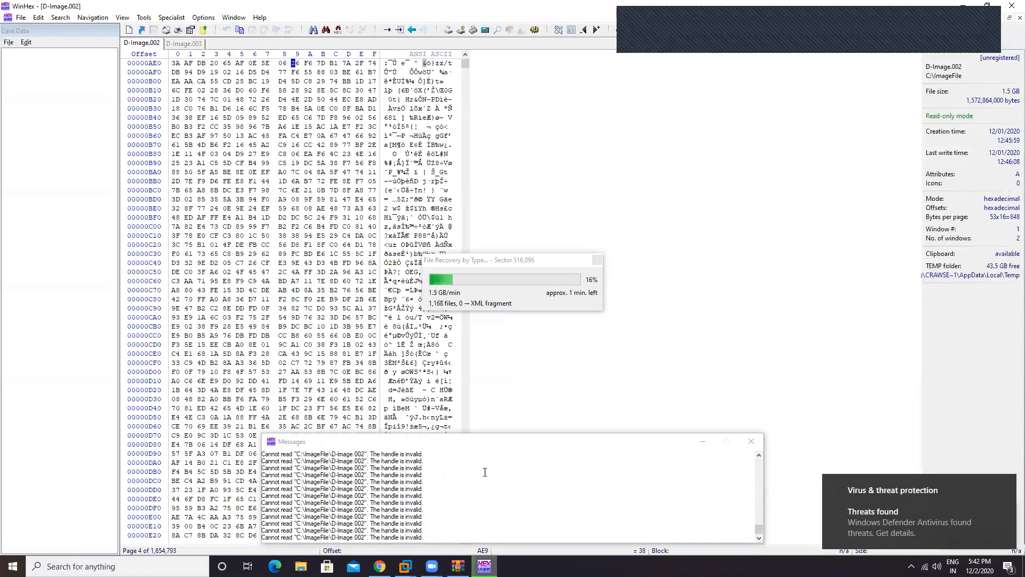
# Step: Switch to File Explorer and open the C:\ImageFile\restore folder while the file recovery is still running
pyautogui.click(300, 566)
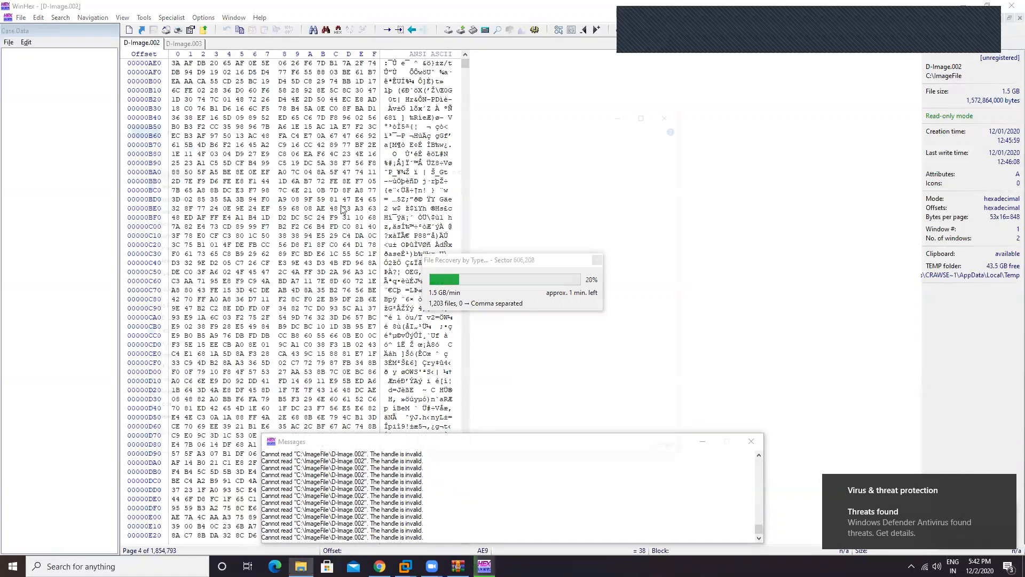
pyautogui.click(168, 410)
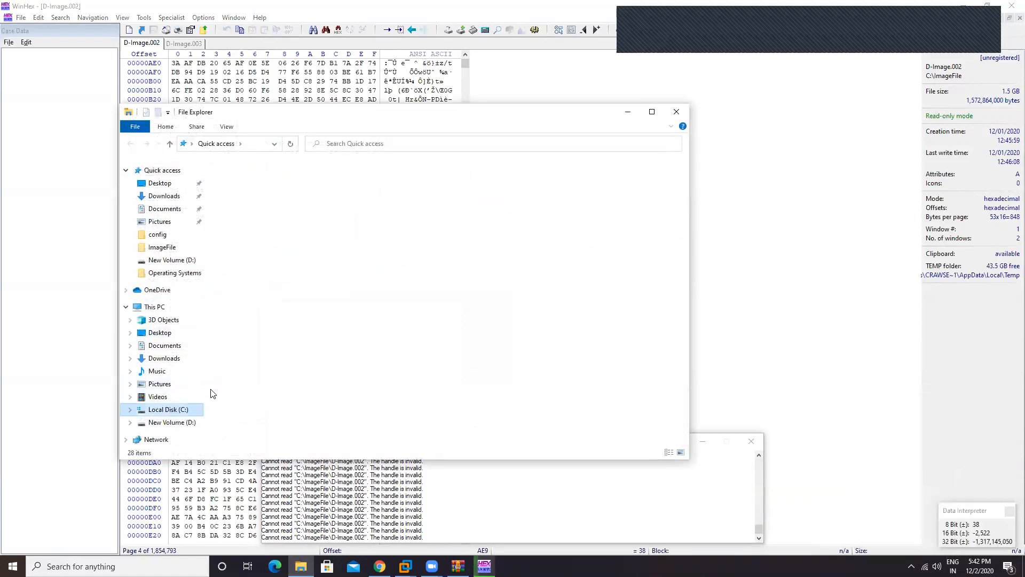
pyautogui.doubleClick(244, 189)
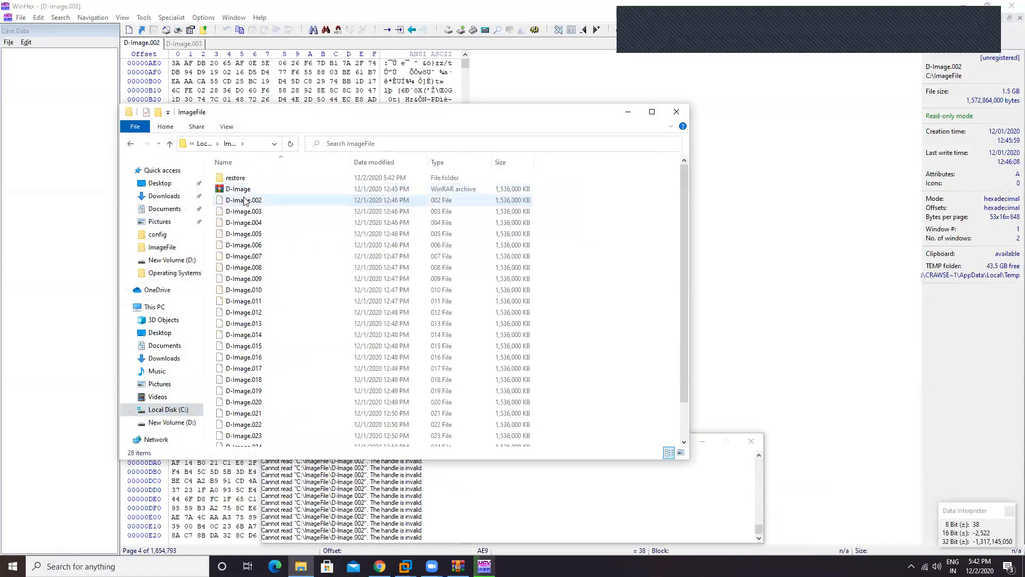
pyautogui.doubleClick(237, 178)
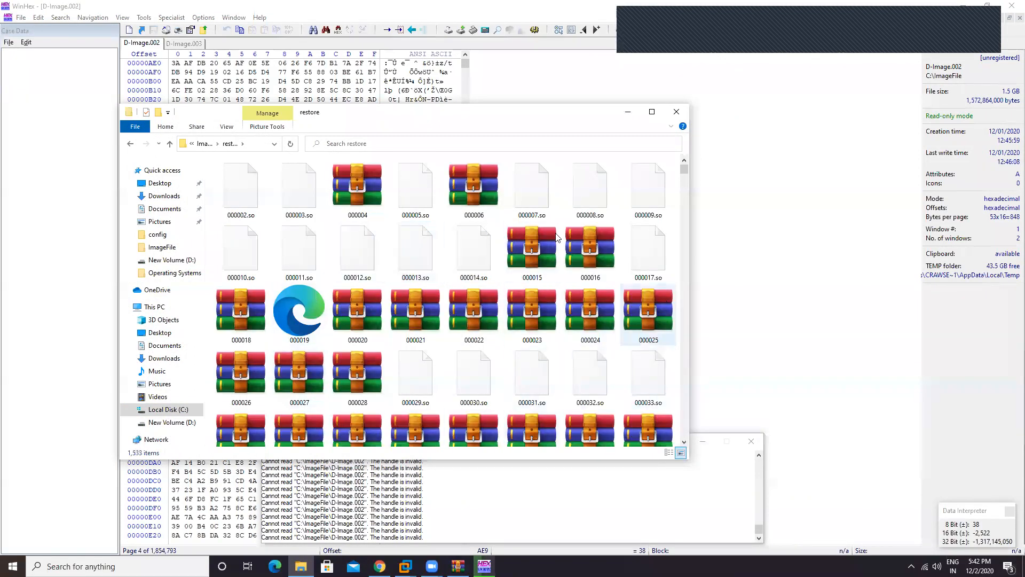
# Step: Look through the thumbnails of the files recovered so far in the restore folder
pyautogui.scroll(-10, 406, 305)
pyautogui.scroll(-20, 406, 303)
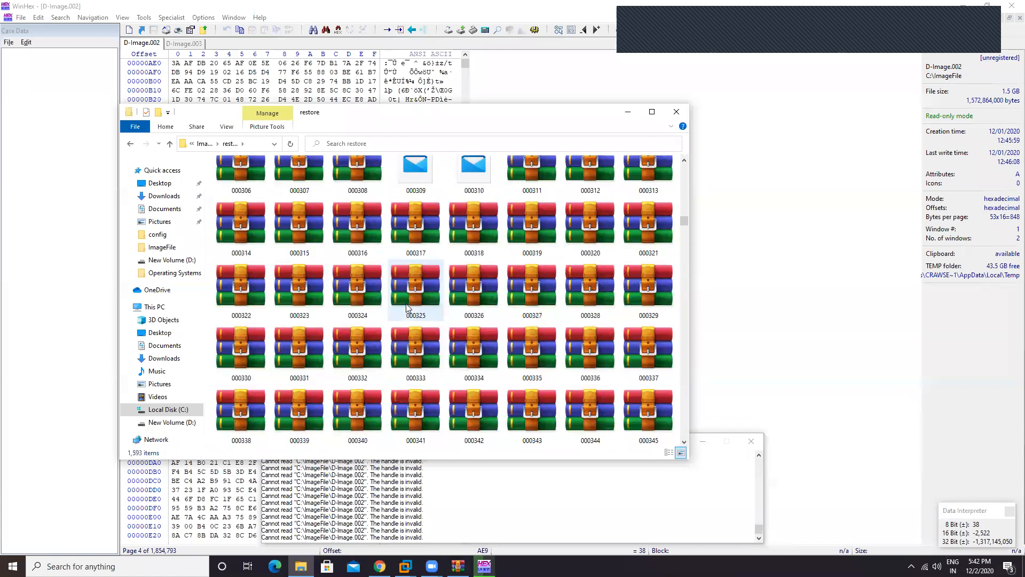
pyautogui.scroll(-15, 406, 303)
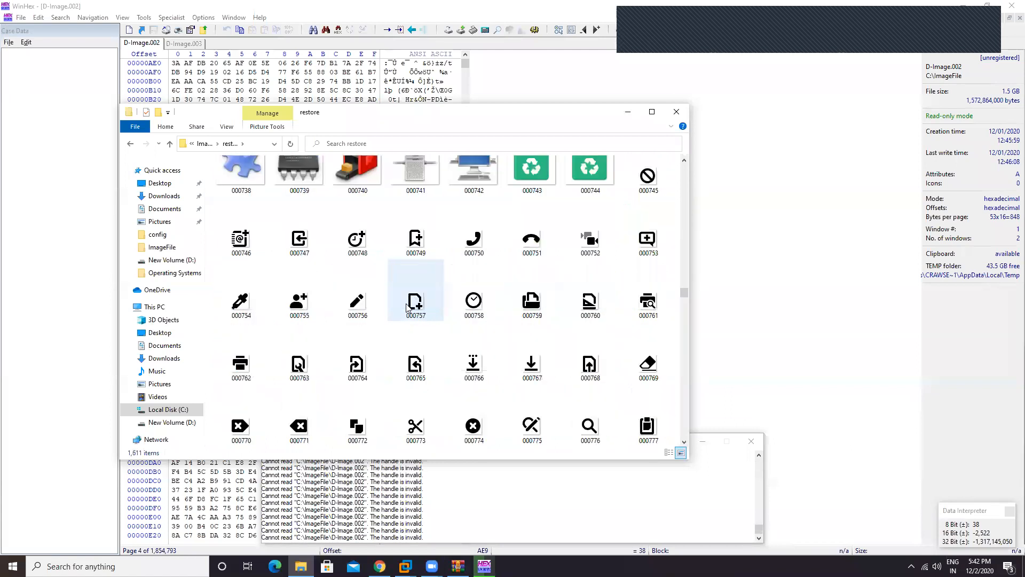
pyautogui.scroll(-20, 406, 303)
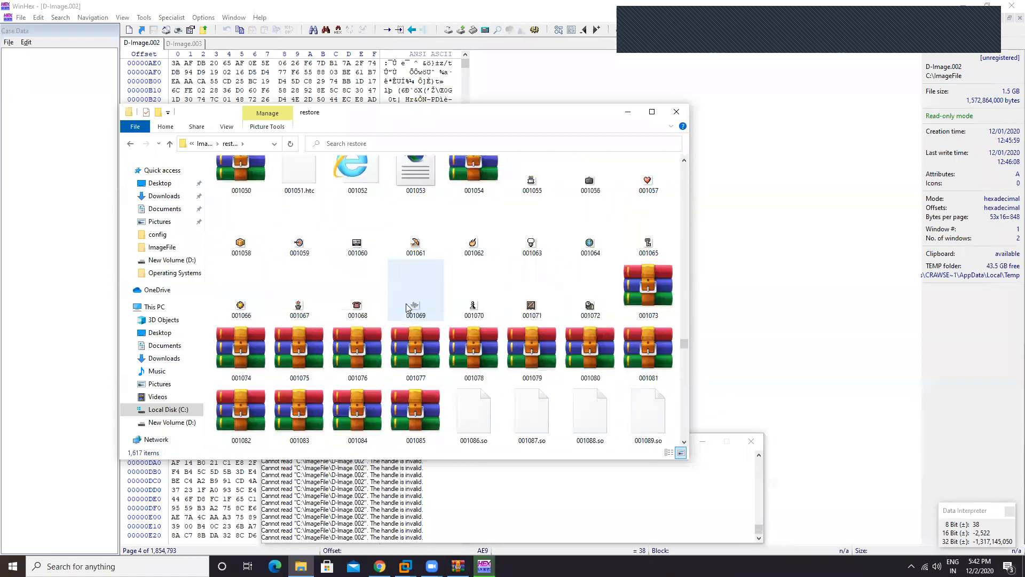
pyautogui.scroll(-10, 406, 308)
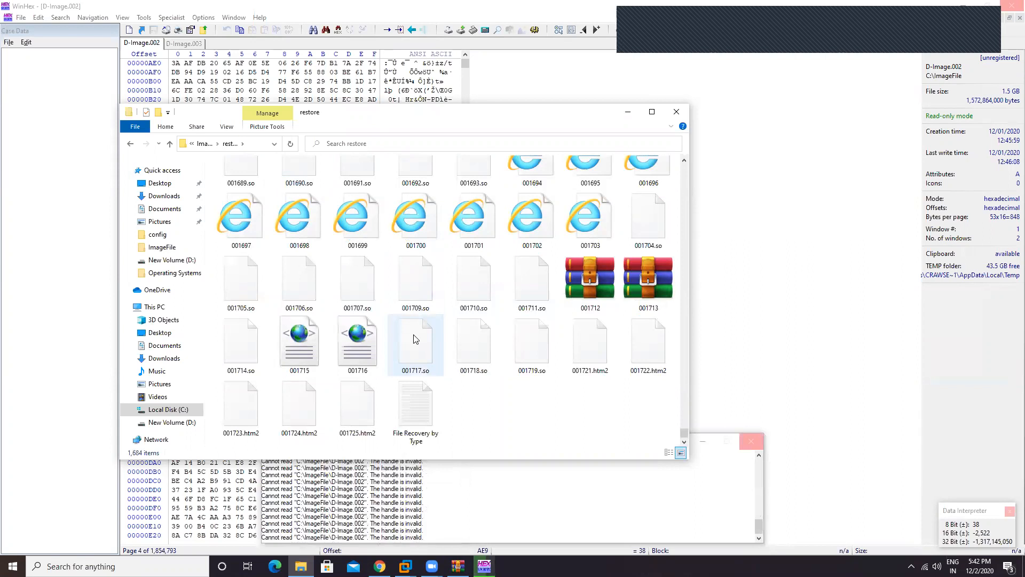
pyautogui.scroll(15, 411, 329)
pyautogui.scroll(15, 414, 335)
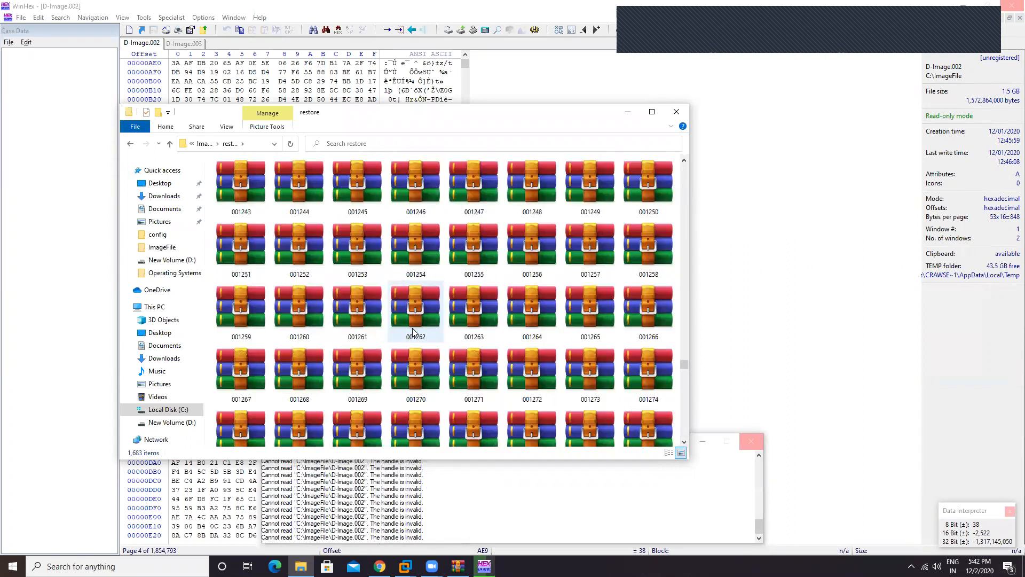
# Step: Open the recovered archive 001044 in WinRAR to view its contents, dismissing the licence reminder, and close it
pyautogui.doubleClick(376, 319)
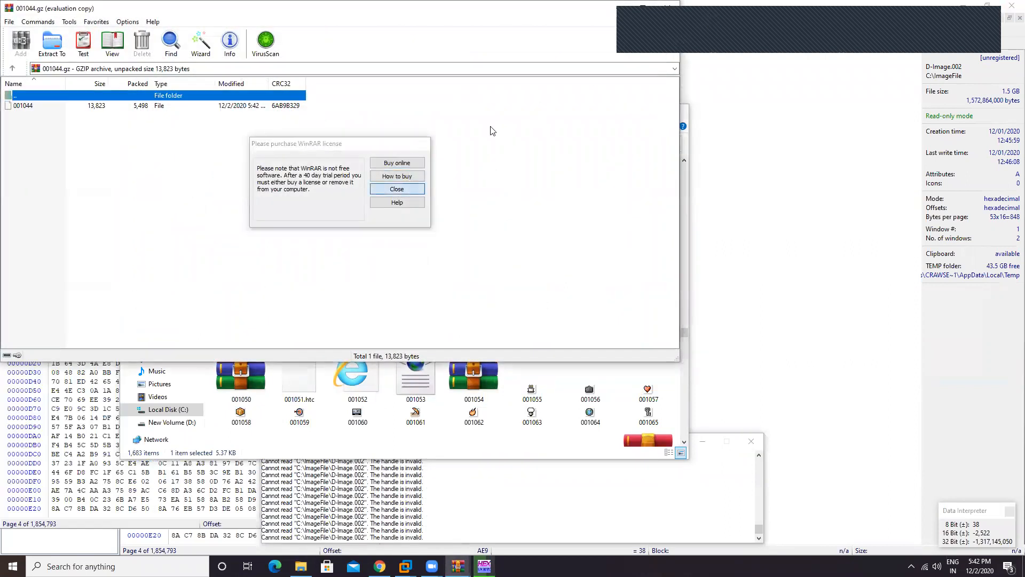
pyautogui.press('Escape')
pyautogui.click(669, 6)
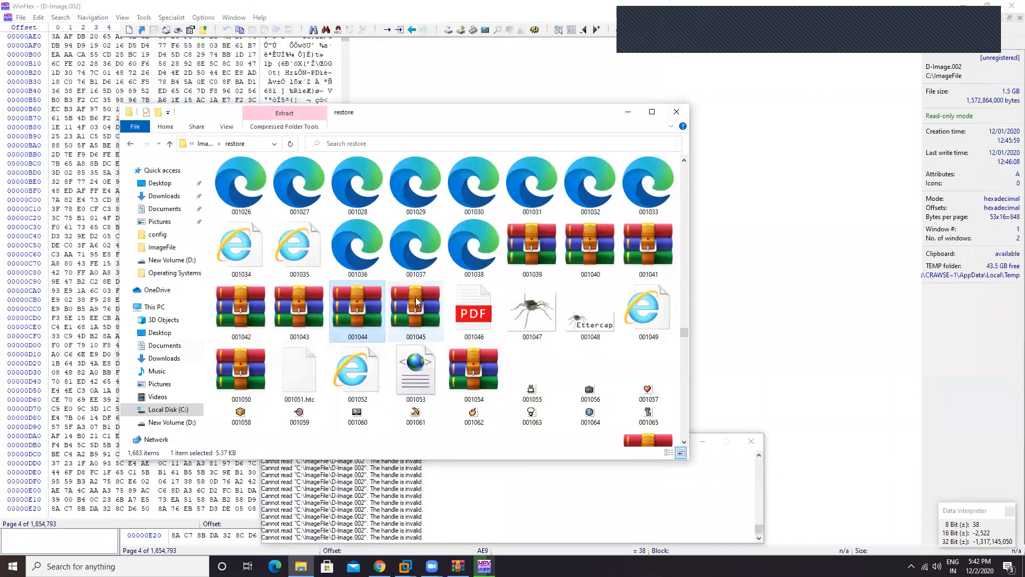
# Step: Look through the recovered files down to the end of the restore folder and close the folder window
pyautogui.scroll(-20, 416, 301)
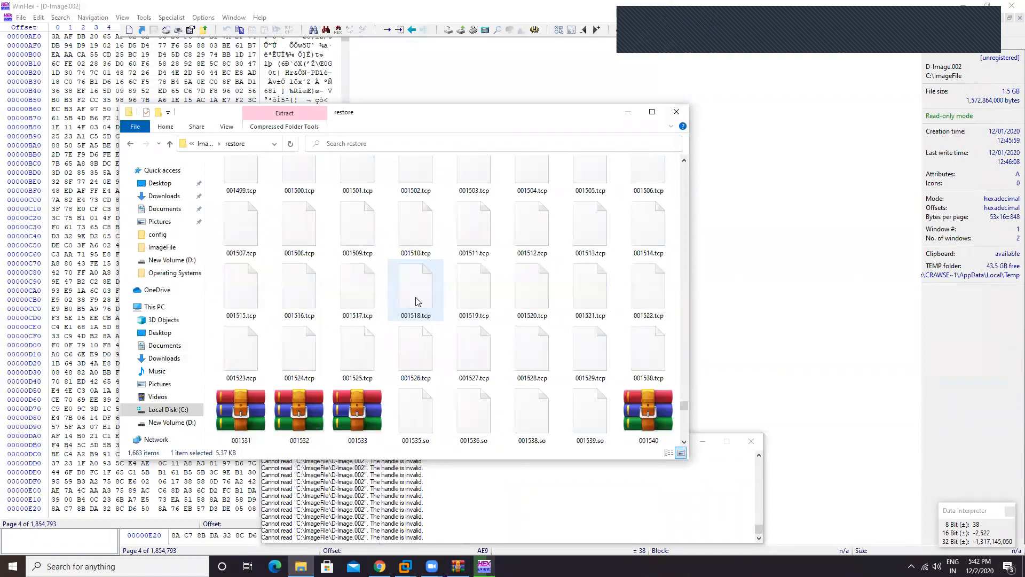
pyautogui.scroll(-10, 416, 301)
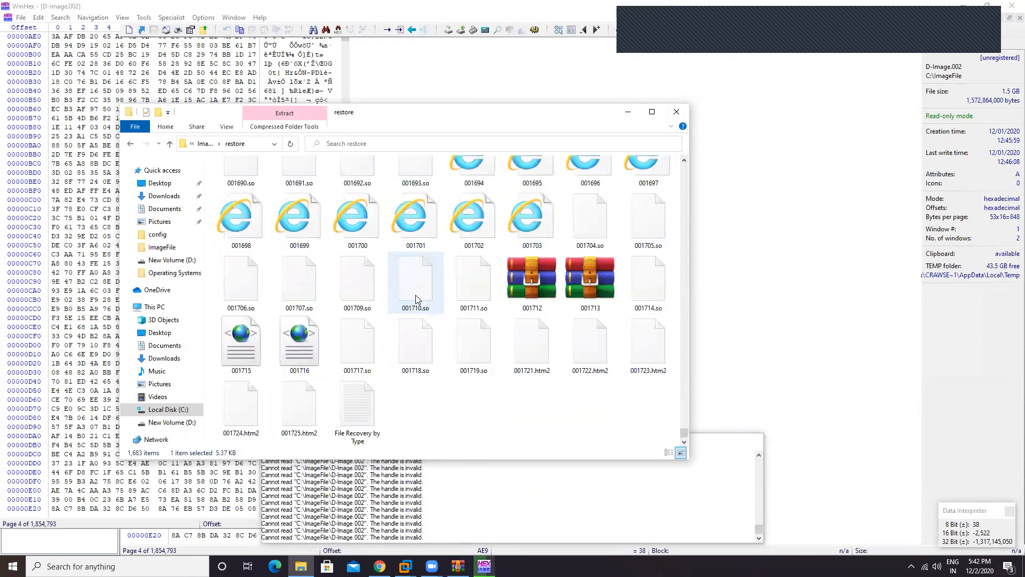
pyautogui.click(676, 112)
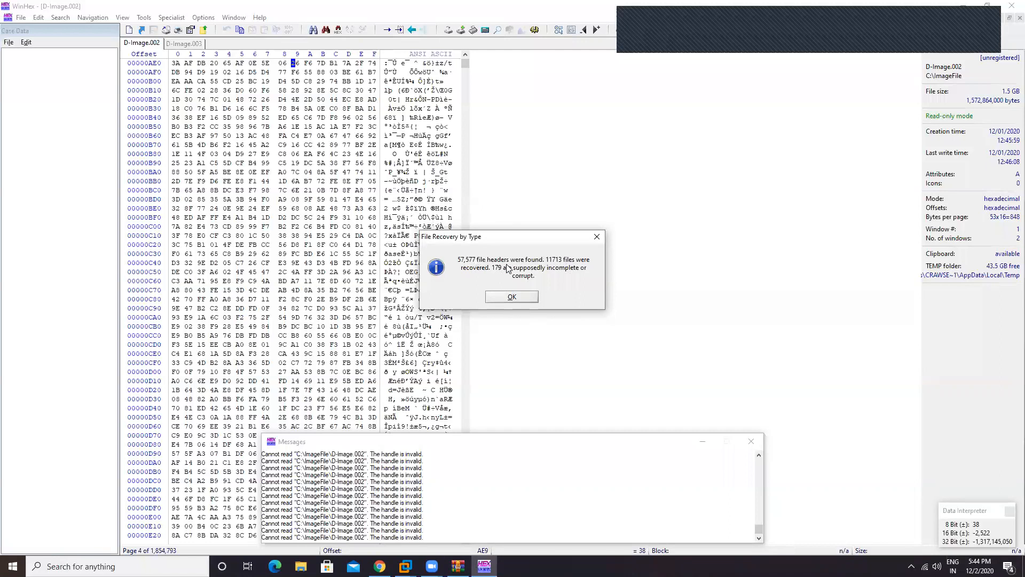
# Step: Acknowledge the File Recovery by Type summary once the recovery completes and close the Messages window
pyautogui.click(511, 296)
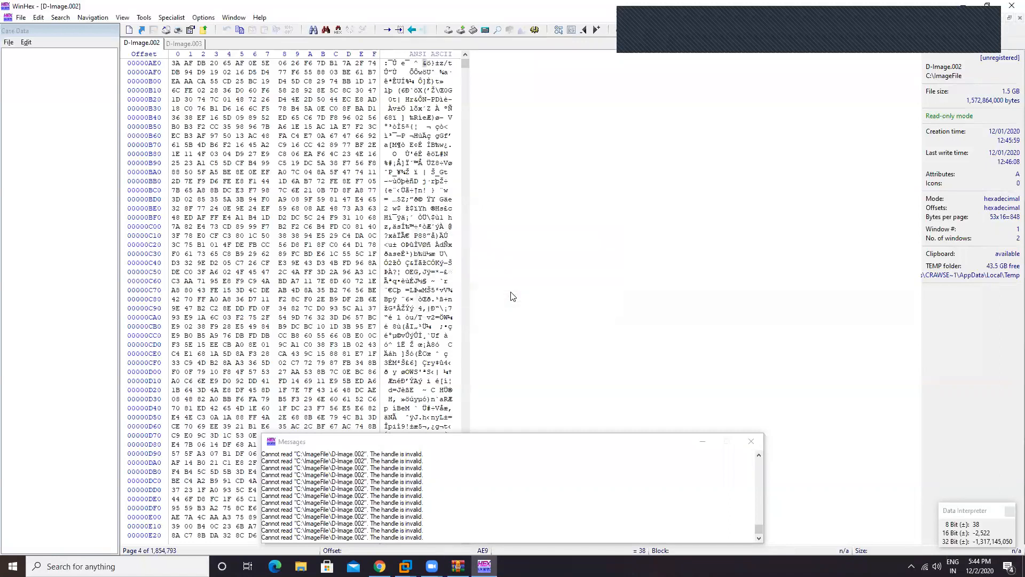
pyautogui.click(757, 442)
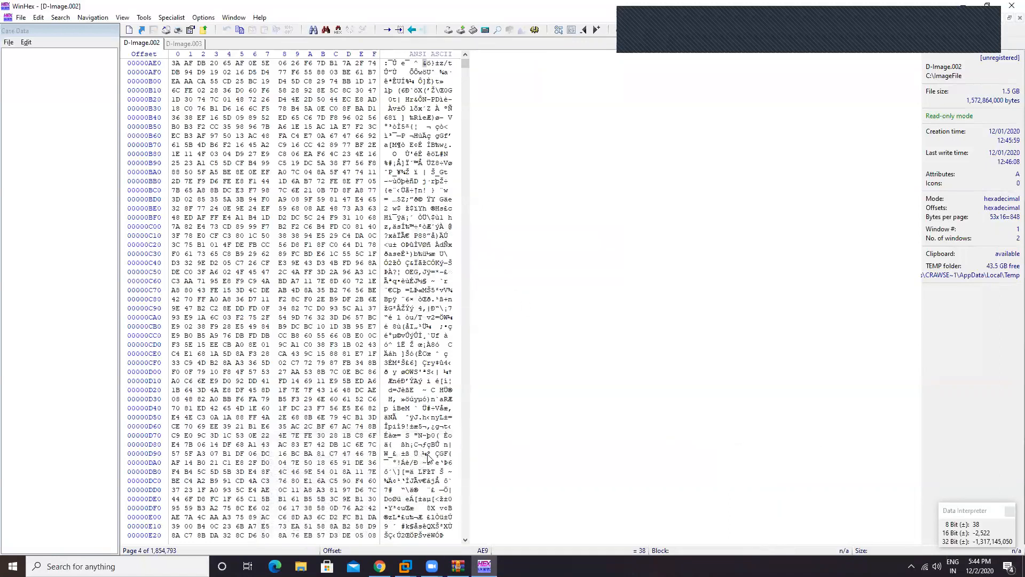
# Step: Reopen the C:\ImageFile\restore folder in File Explorer to view the complete recovery output
pyautogui.press('super+e')
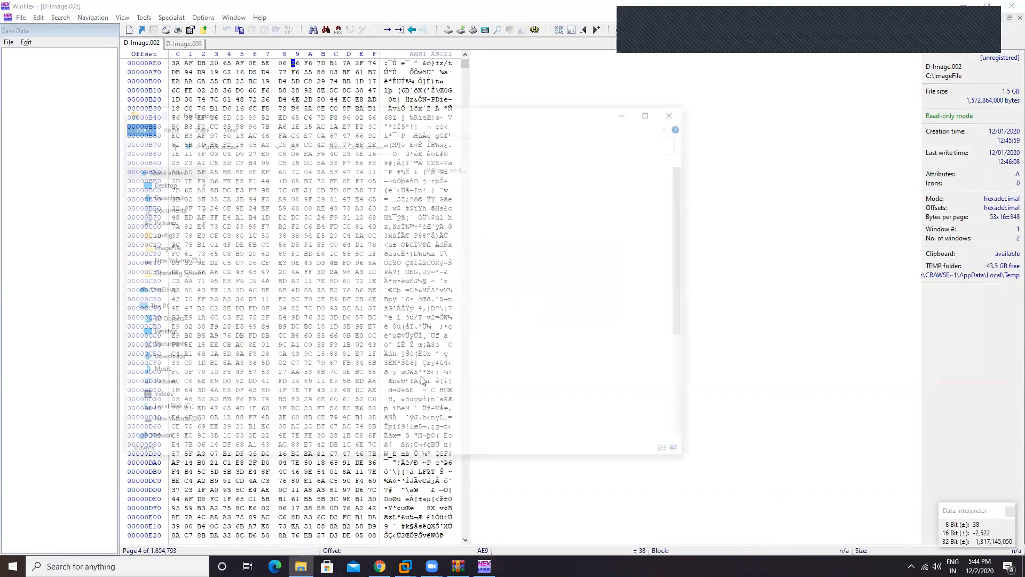
pyautogui.click(156, 413)
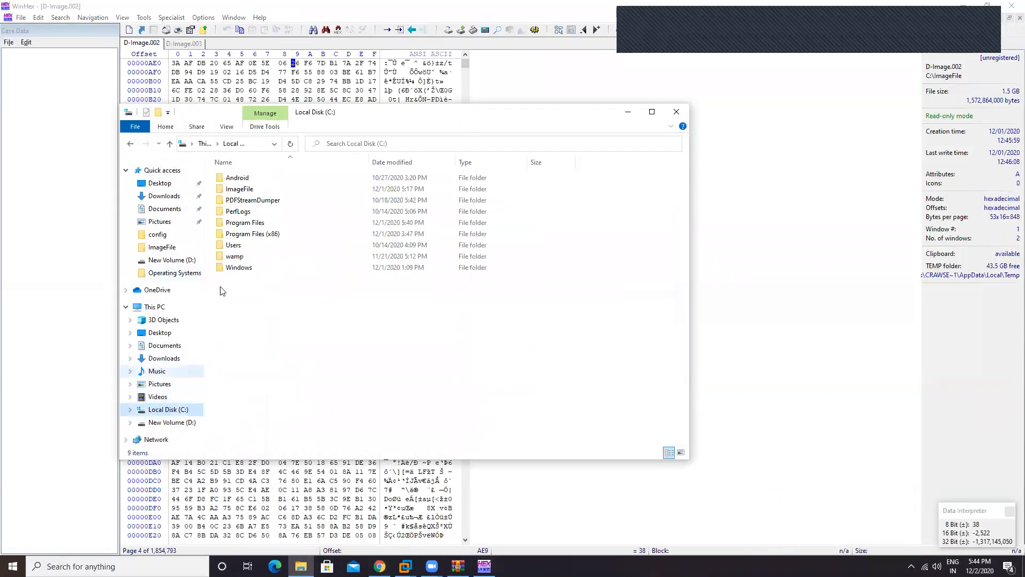
pyautogui.doubleClick(255, 189)
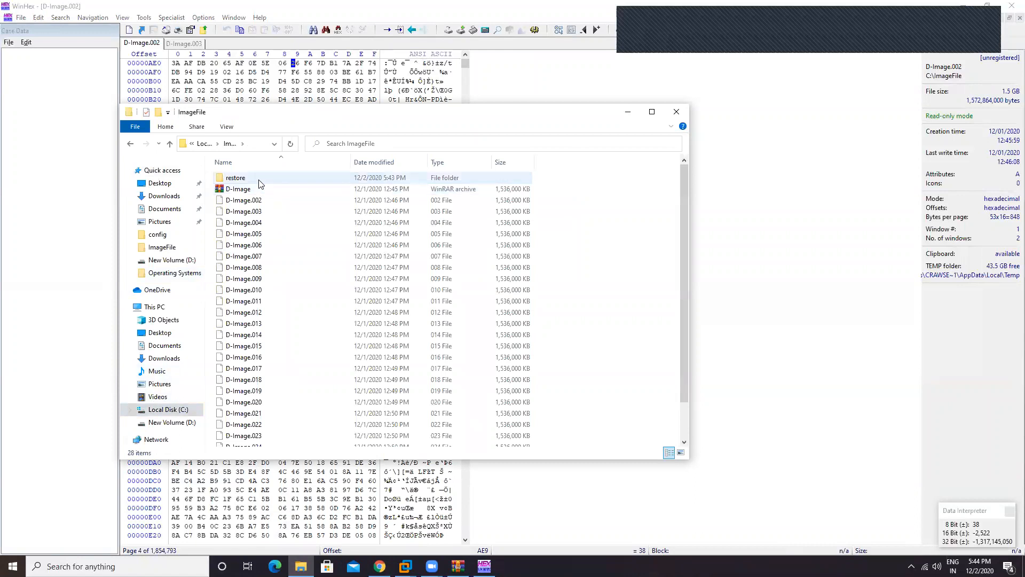
pyautogui.doubleClick(258, 178)
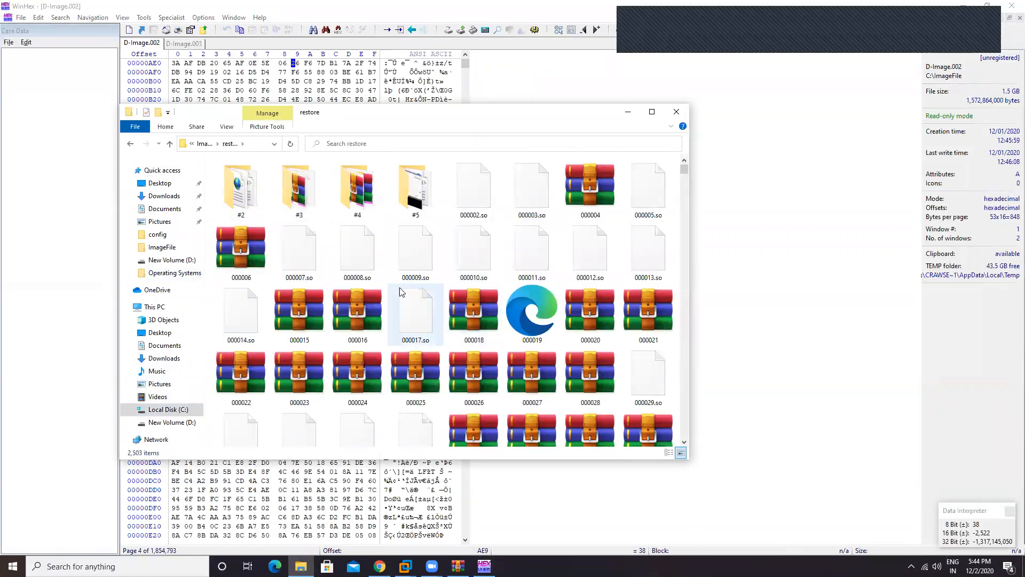
# Step: Examine the types of files recovered throughout the restore folder, from the beginning to the end and back
pyautogui.scroll(-15, 401, 290)
pyautogui.scroll(-20, 401, 306)
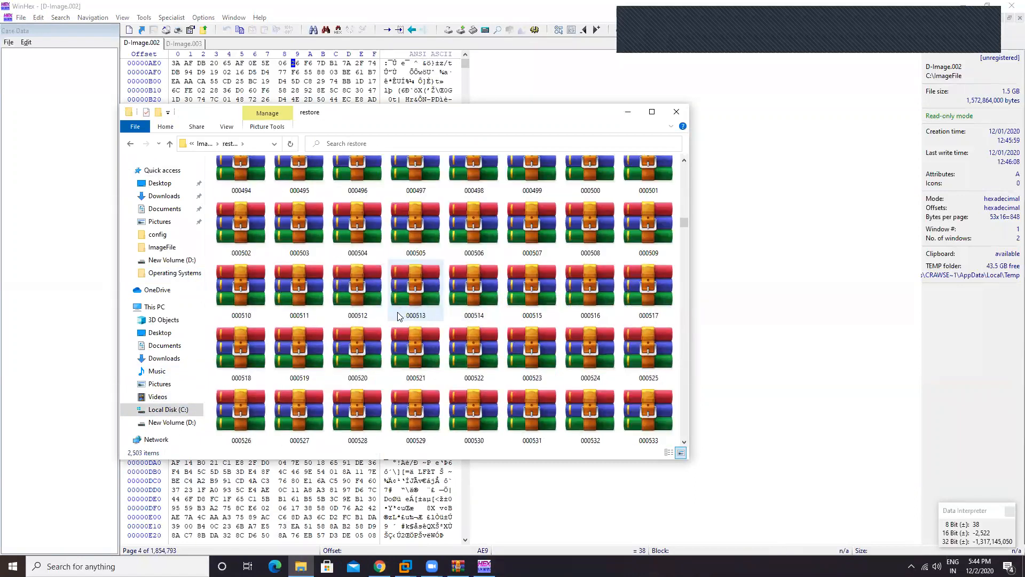
pyautogui.scroll(-12, 396, 318)
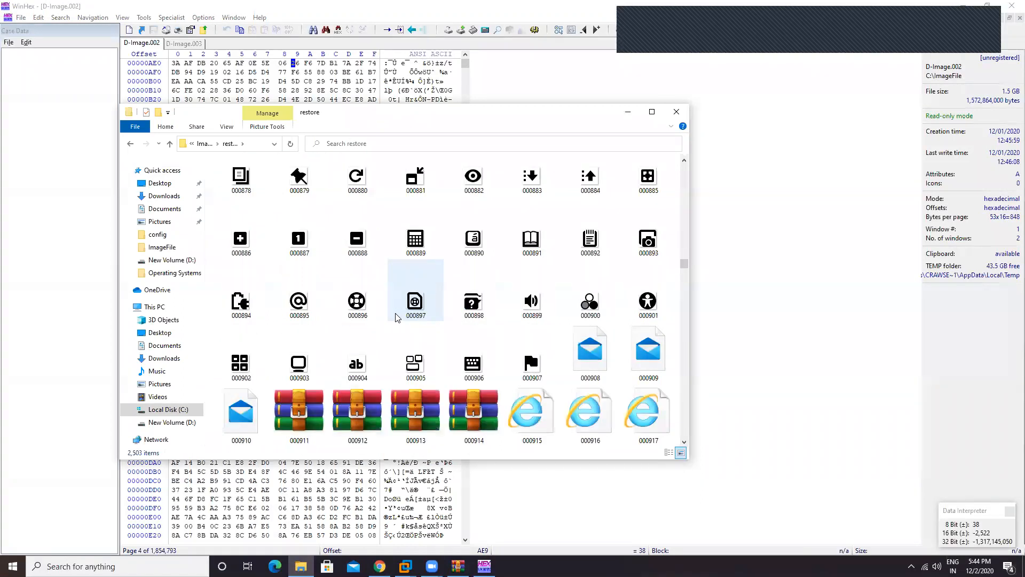
pyautogui.scroll(-19, 392, 323)
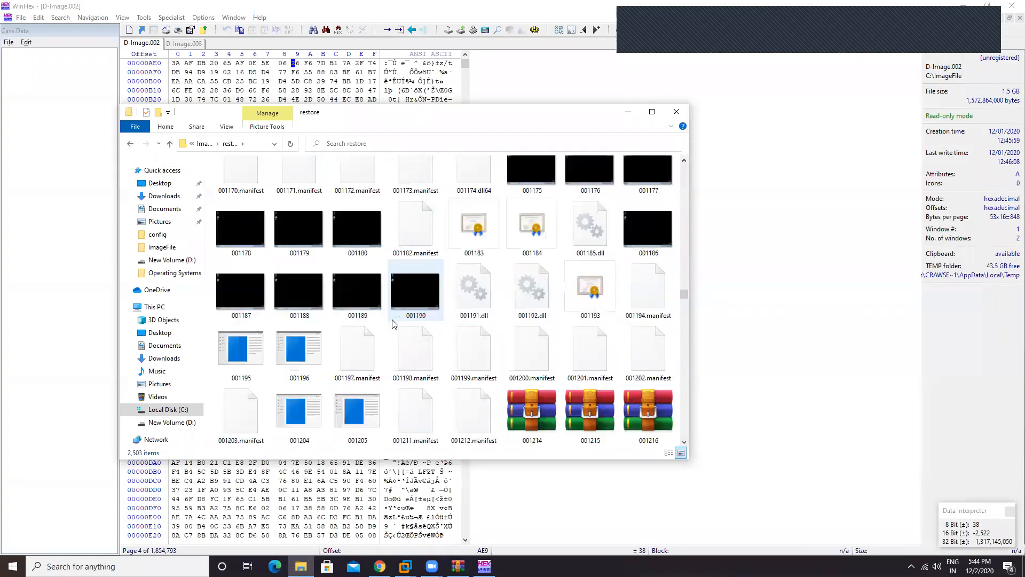
pyautogui.scroll(-20, 389, 324)
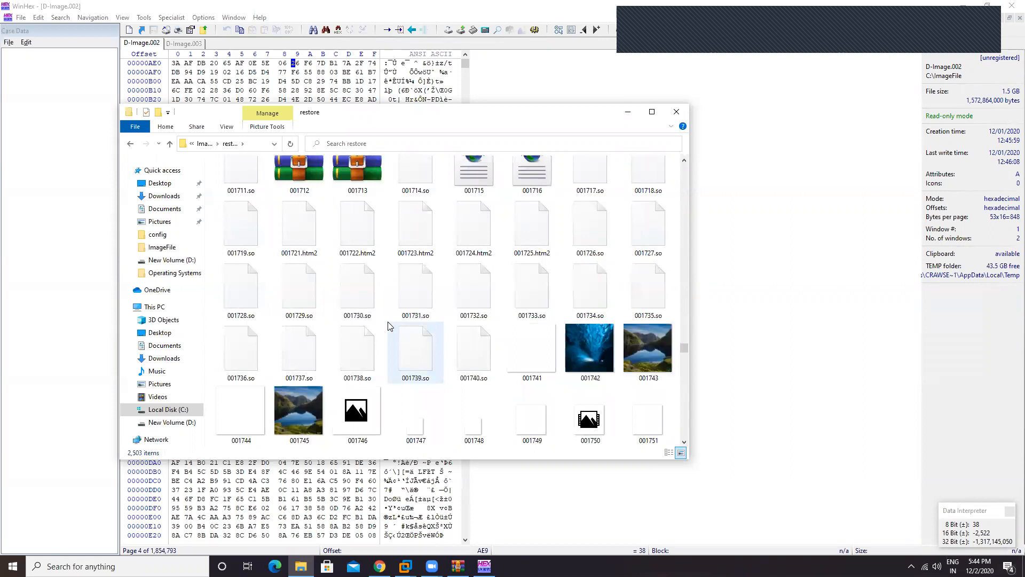
pyautogui.scroll(-19, 388, 326)
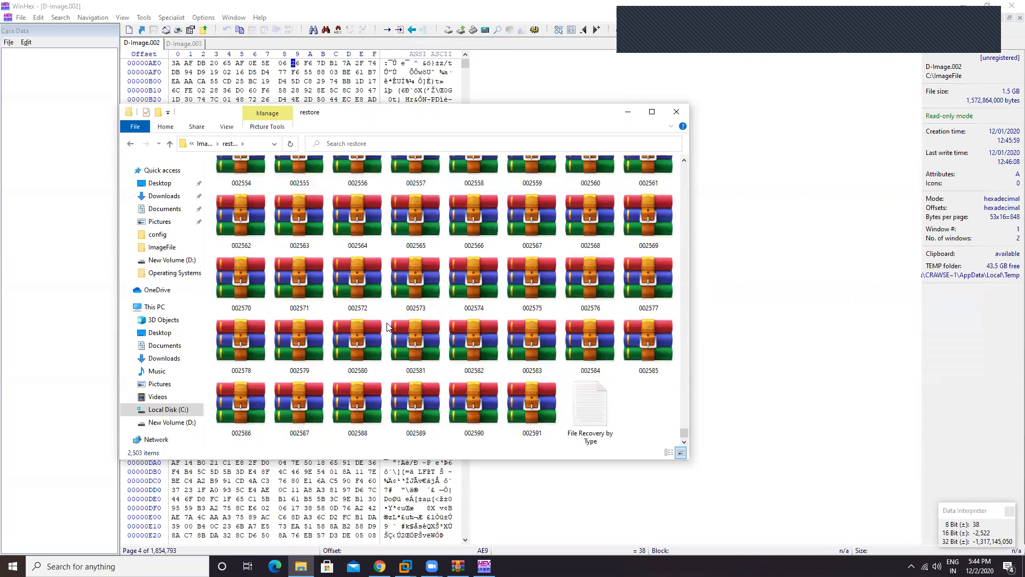
pyautogui.scroll(20, 387, 326)
pyautogui.scroll(20, 389, 327)
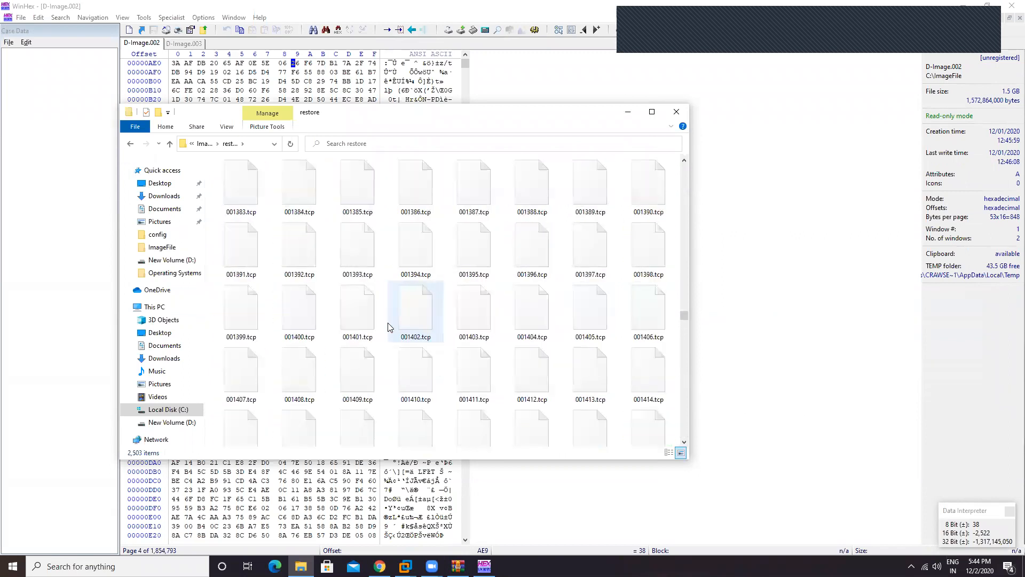
pyautogui.scroll(3, 388, 327)
pyautogui.scroll(12, 389, 327)
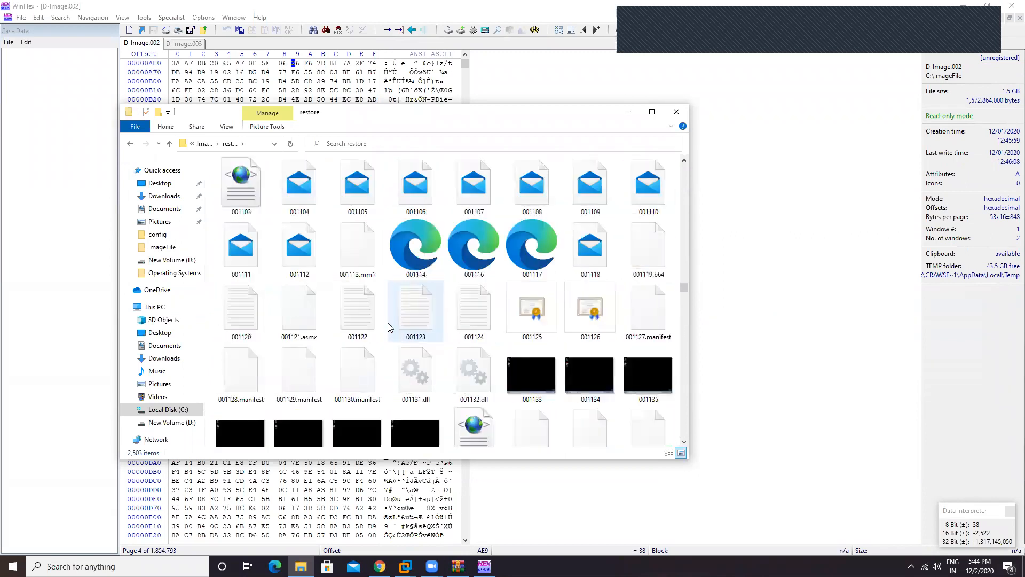
pyautogui.scroll(10, 387, 326)
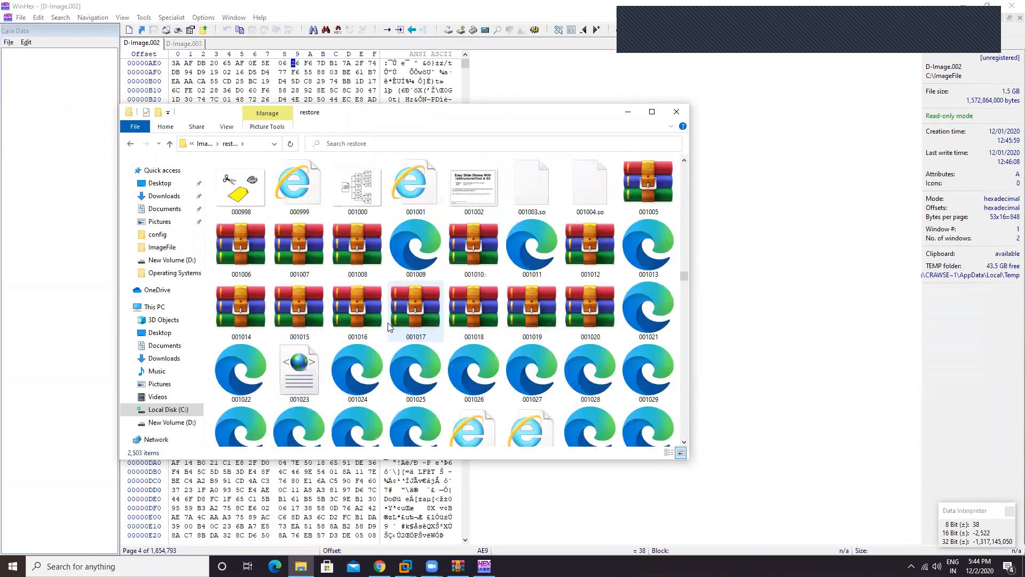
pyautogui.scroll(3, 388, 327)
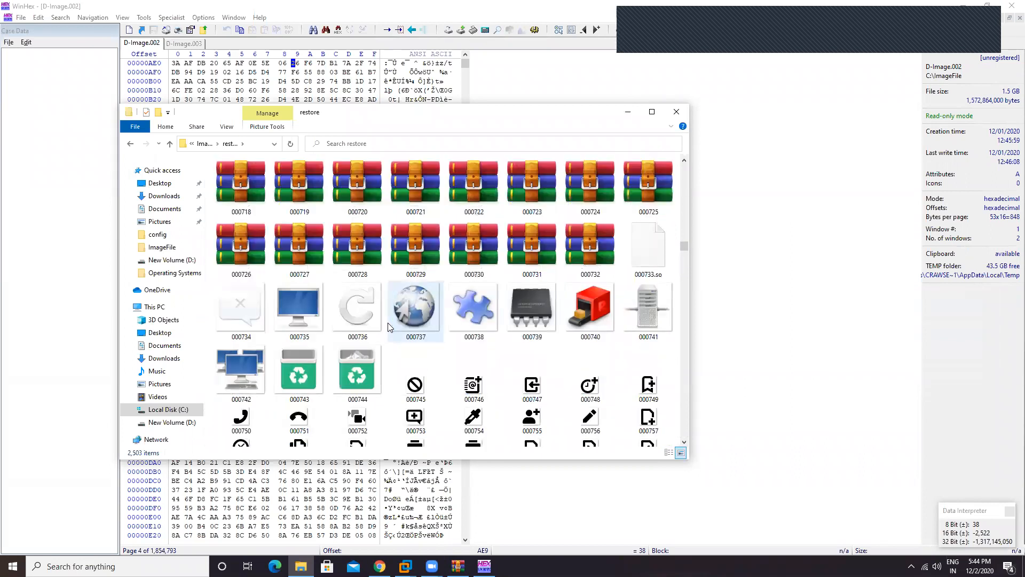
# Step: View the contents of the restore subfolders #5, #3, #2 and #4 in turn and close the folder window
pyautogui.scroll(20, 427, 197)
pyautogui.doubleClick(428, 197)
pyautogui.click(130, 143)
pyautogui.doubleClick(288, 183)
pyautogui.click(130, 143)
pyautogui.doubleClick(227, 193)
pyautogui.click(130, 143)
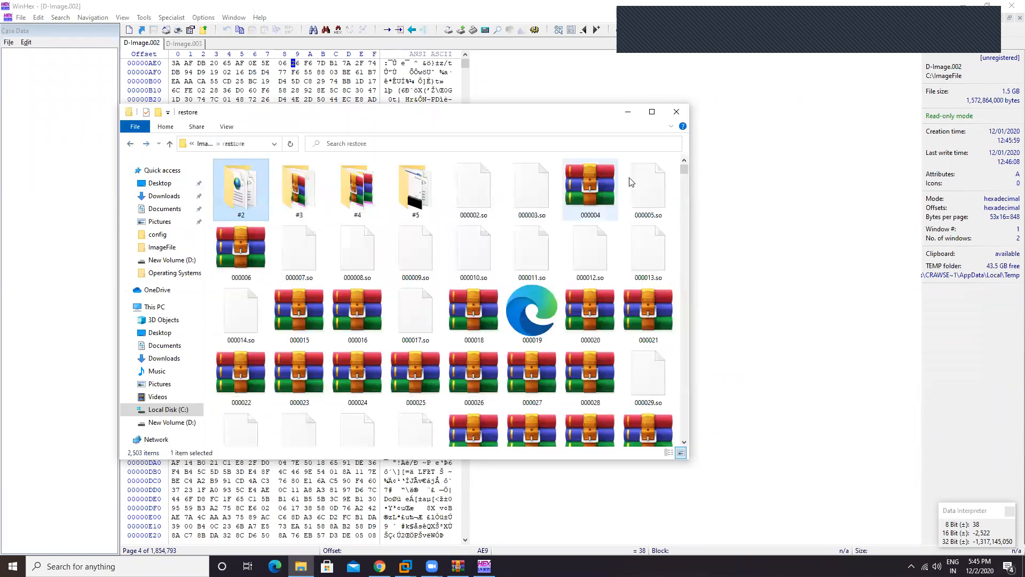
pyautogui.click(382, 185)
pyautogui.doubleClick(381, 185)
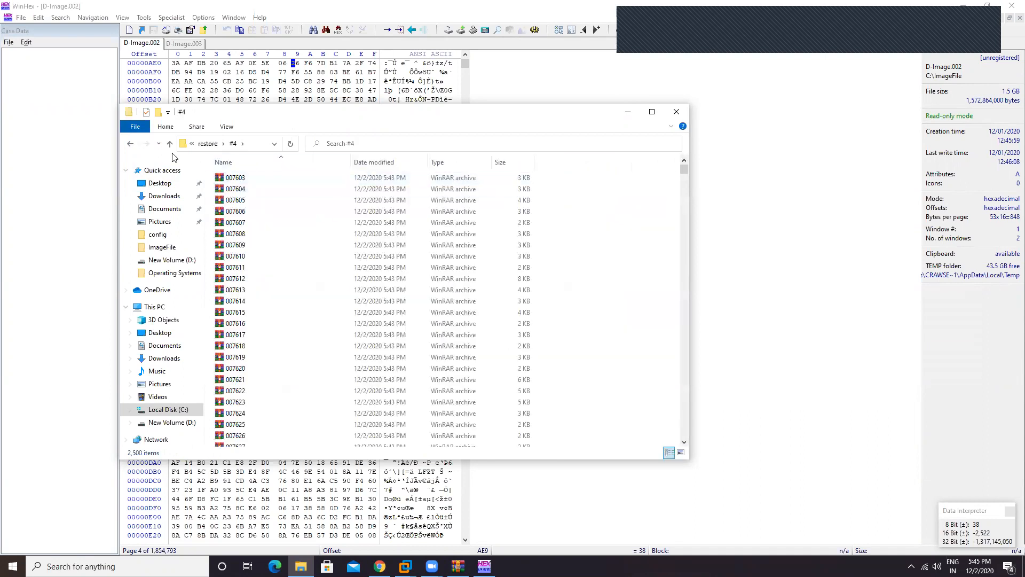
pyautogui.click(130, 143)
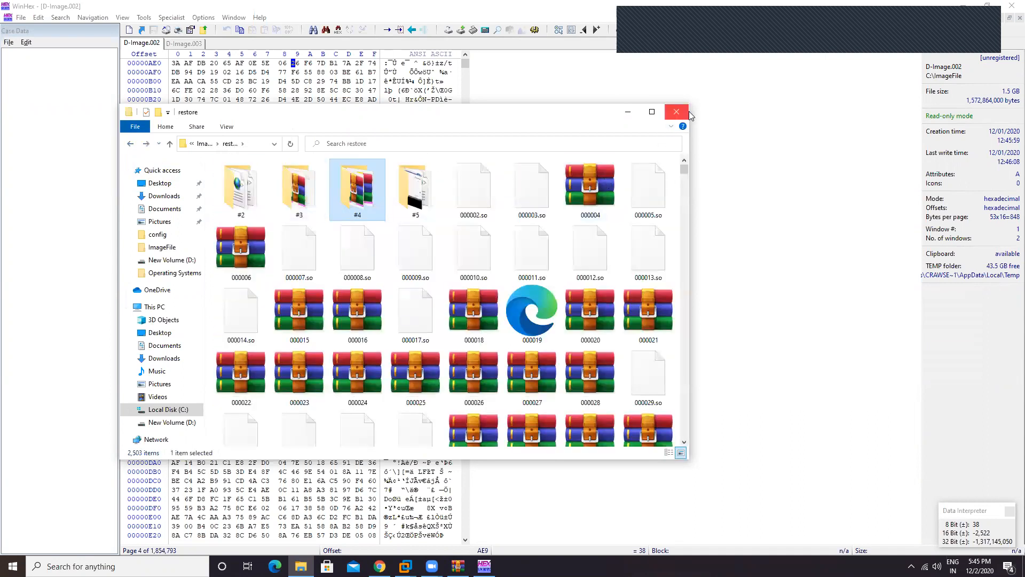
pyautogui.click(687, 111)
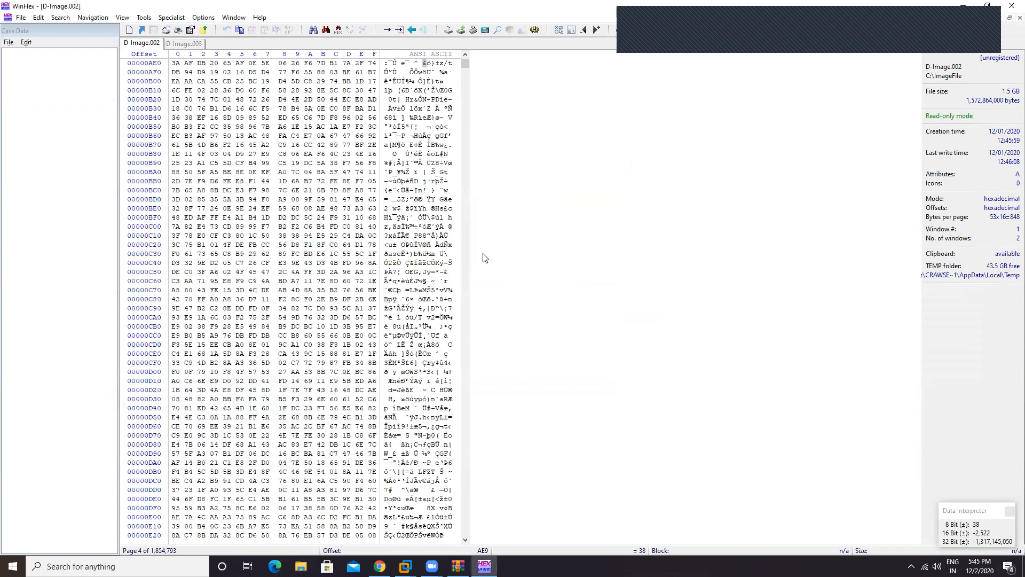
pyautogui.click(21, 17)
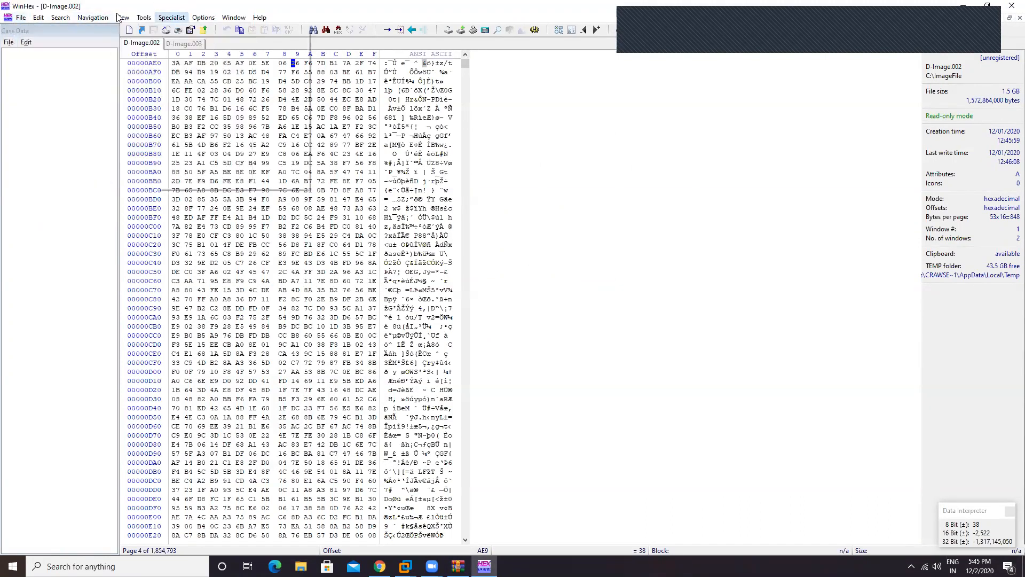
pyautogui.click(407, 153)
pyautogui.click(20, 18)
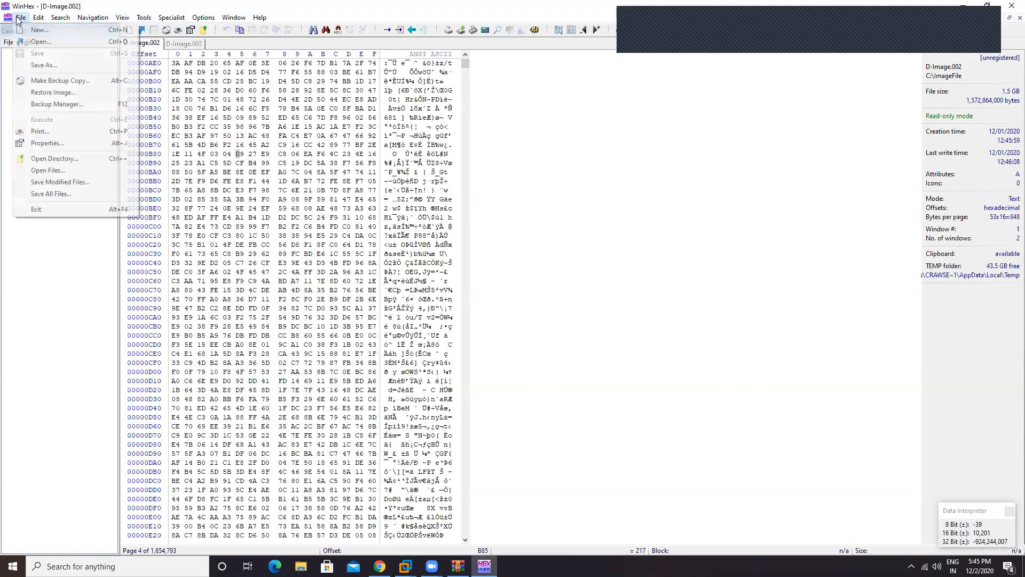
# Step: Open D-Image.009 from the ImageFile folder and start File Recovery by Type on it
pyautogui.click(26, 39)
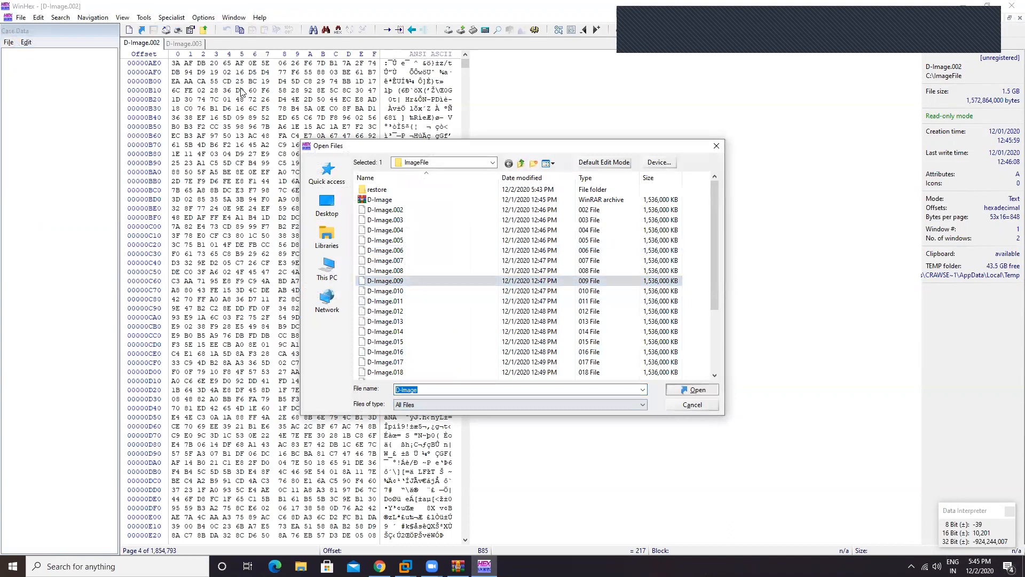
pyautogui.press('Escape')
pyautogui.click(143, 18)
pyautogui.moveTo(166, 42)
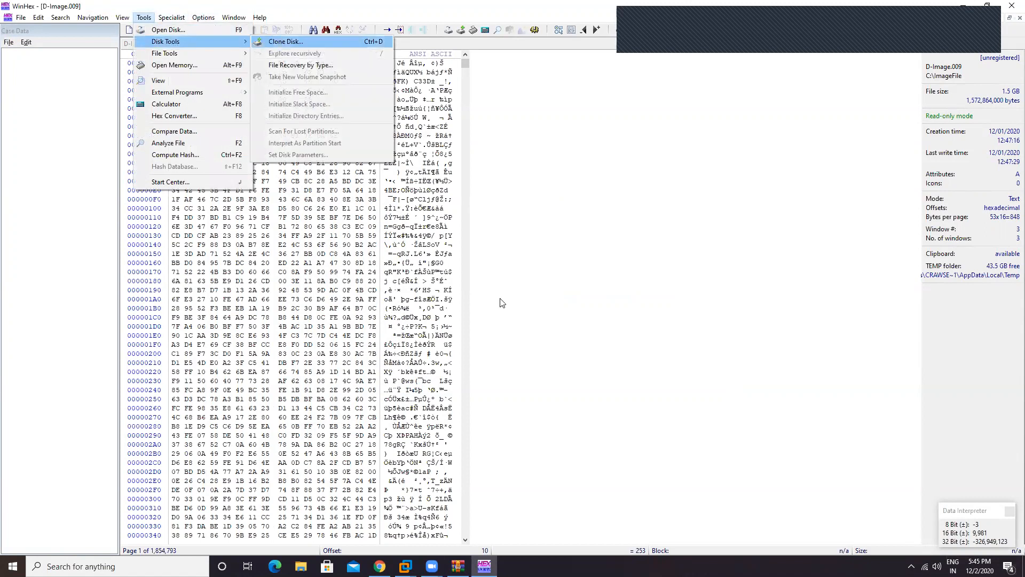
pyautogui.click(315, 66)
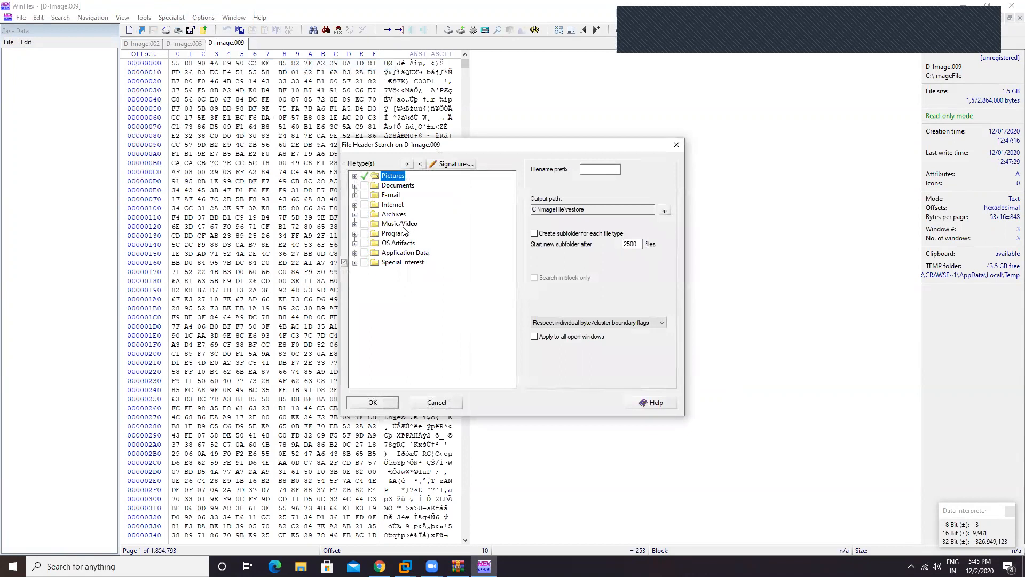
# Step: Create a new folder in C:\ImageFile while choosing the recovery's output path
pyautogui.click(665, 210)
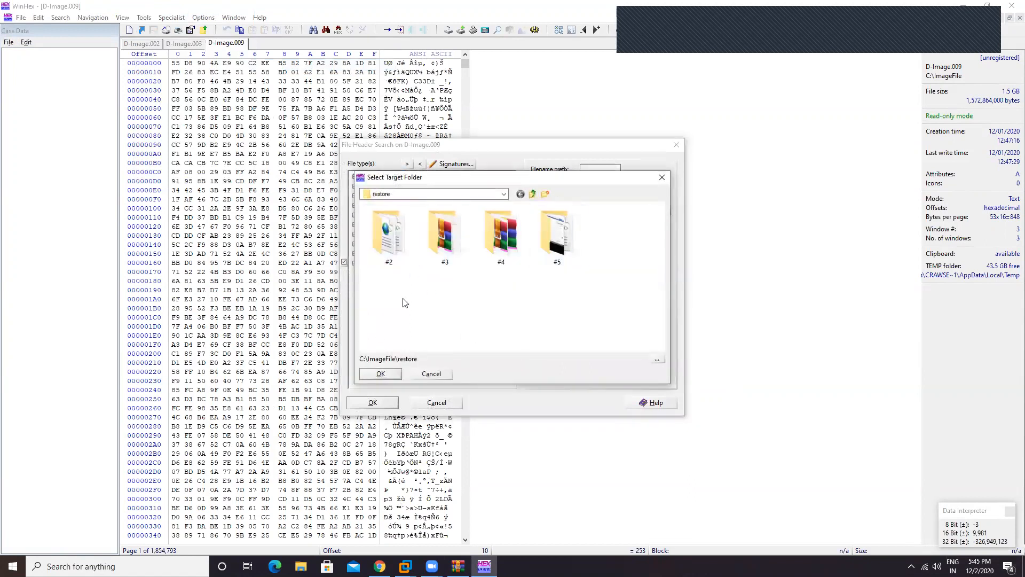
pyautogui.rightClick(404, 315)
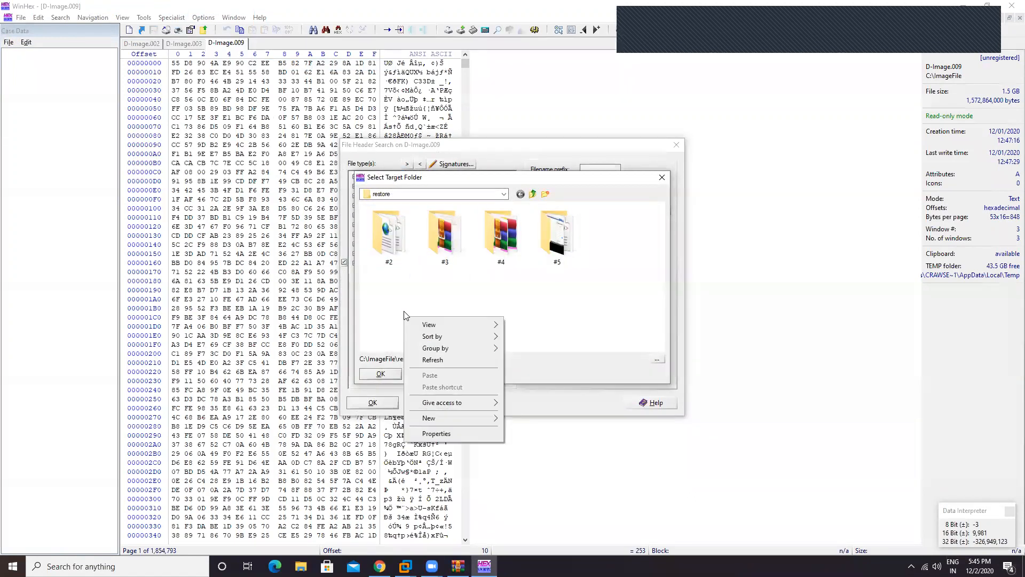
pyautogui.click(405, 283)
pyautogui.click(532, 194)
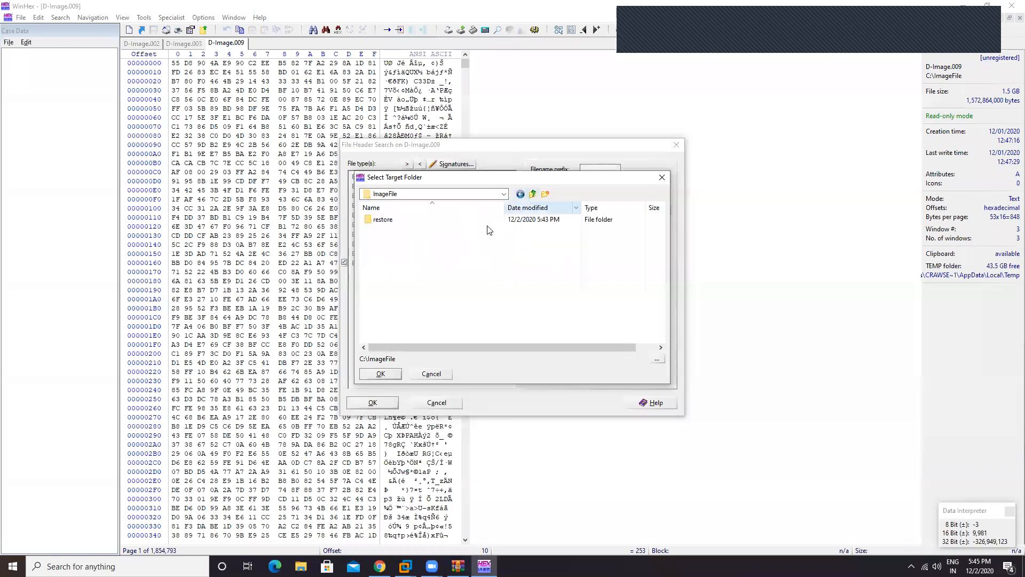
pyautogui.rightClick(411, 260)
pyautogui.moveTo(492, 361)
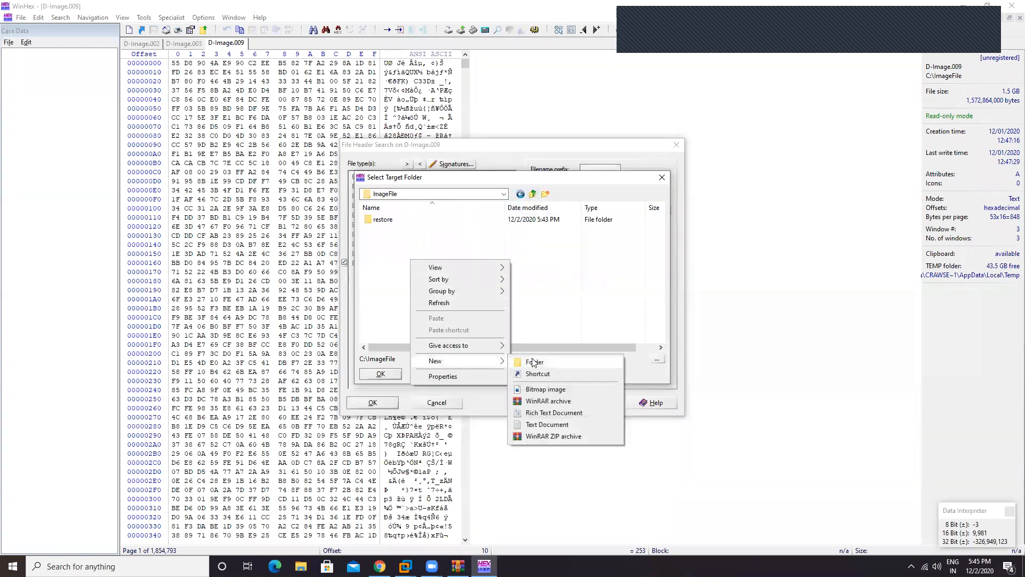
pyautogui.click(533, 362)
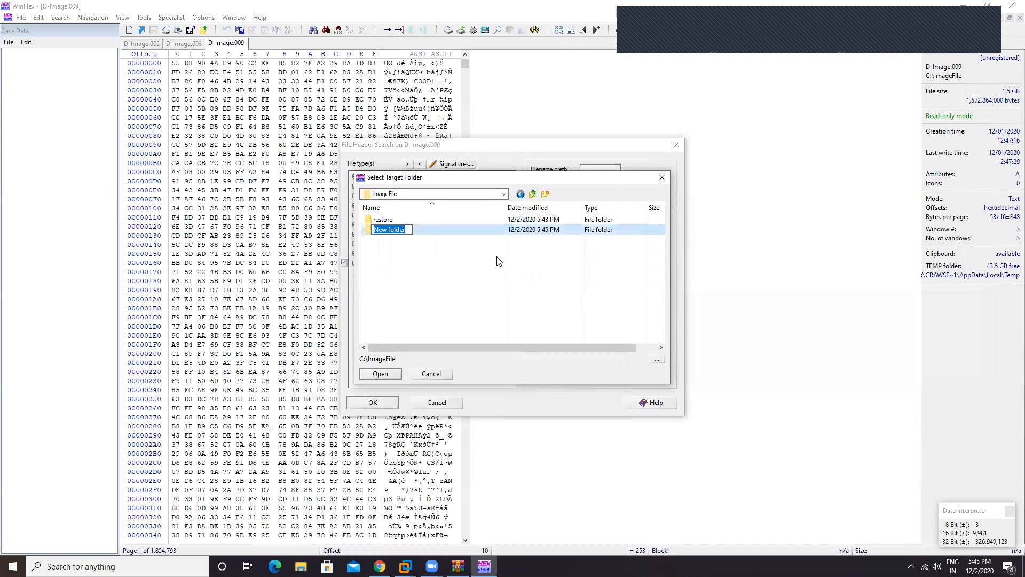
# Step: Set the output path to C:\ImageFile\New folder, recover the Pictures file types from D-Image.009 and dismiss the summary
pyautogui.click(491, 270)
pyautogui.click(421, 229)
pyautogui.click(380, 374)
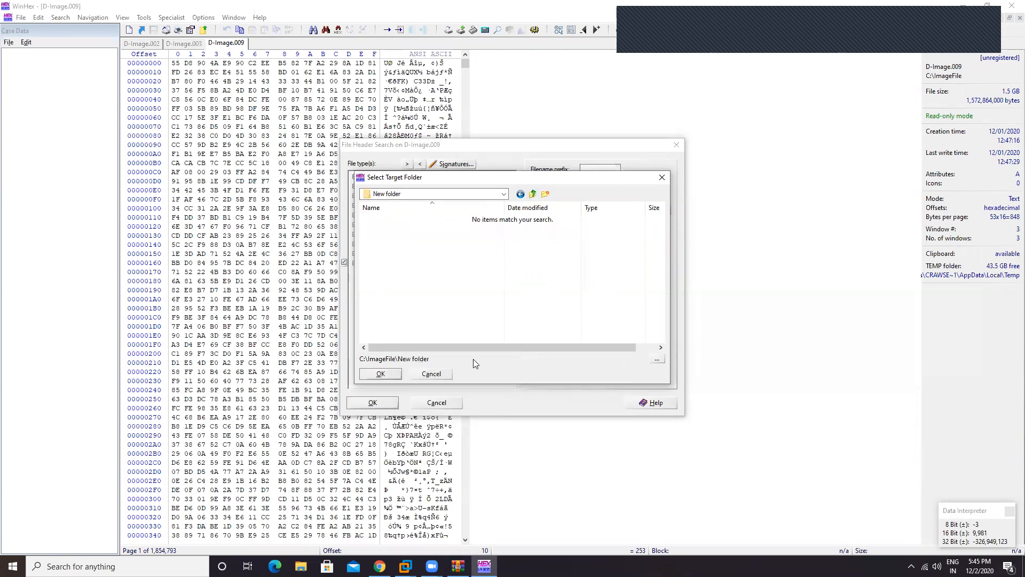
pyautogui.click(380, 373)
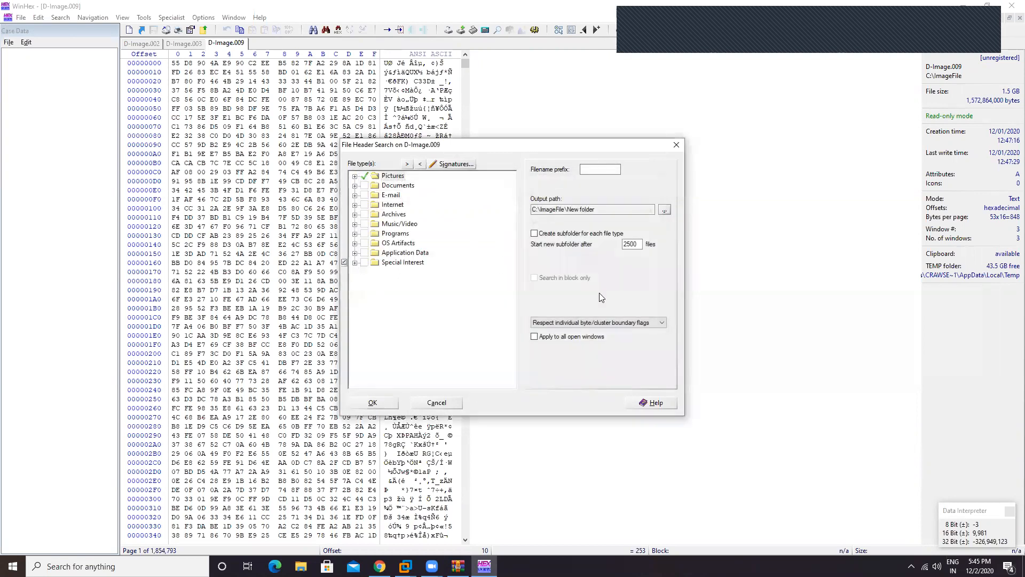
pyautogui.click(367, 405)
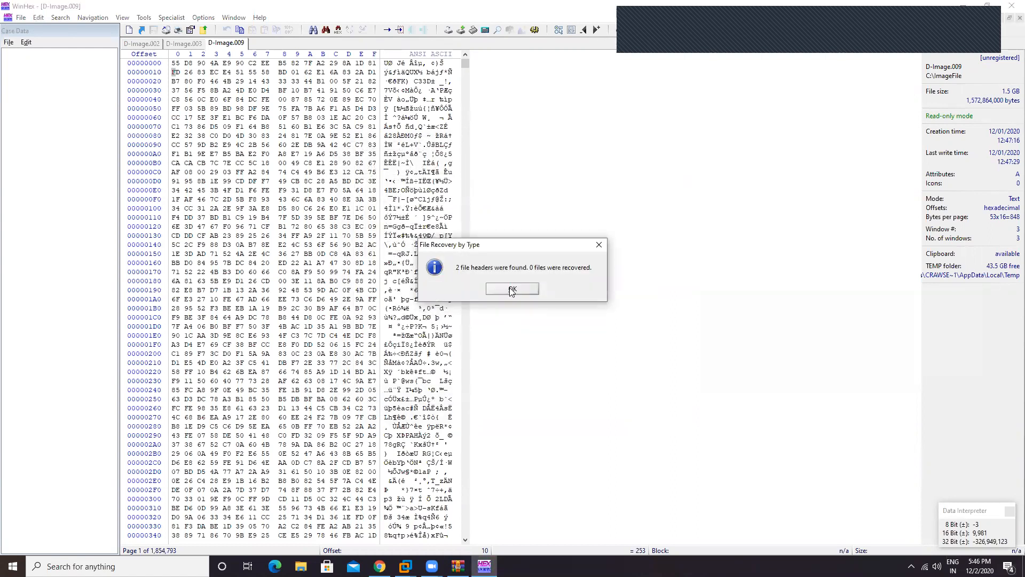
pyautogui.click(512, 290)
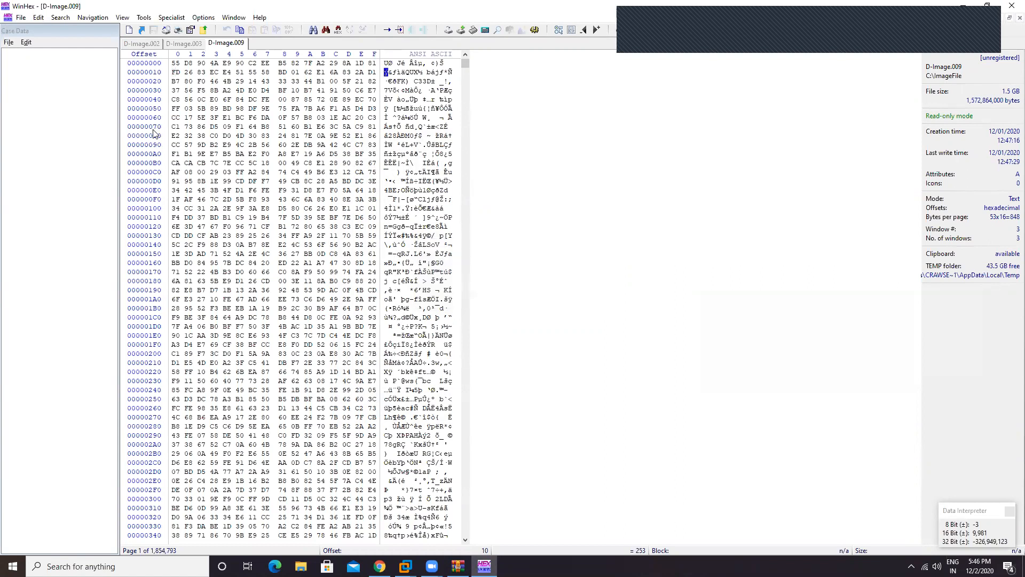
# Step: Open D-Image.023, recover its Pictures file types into C:\ImageFile\New folder and dismiss the summary
pyautogui.click(20, 18)
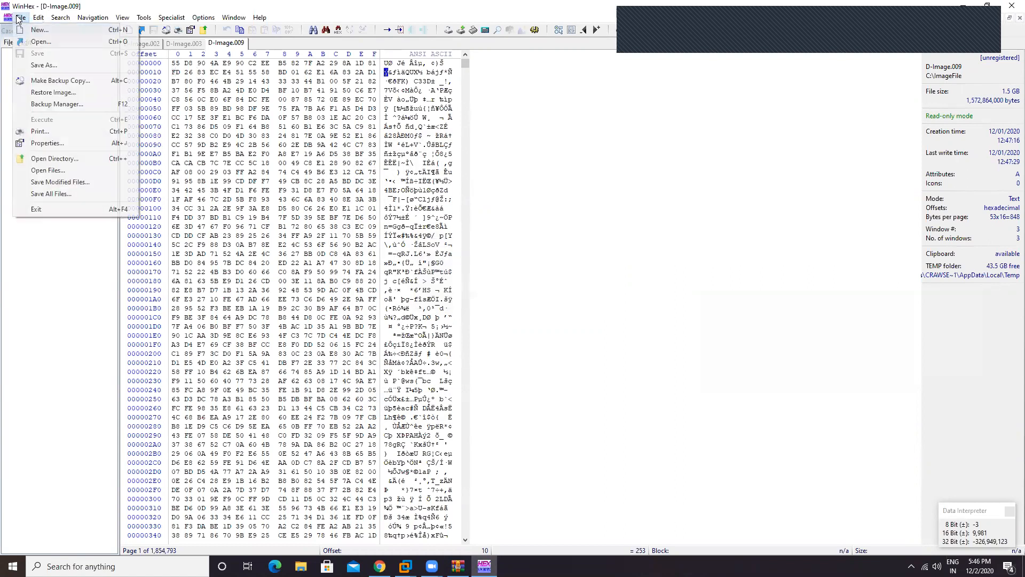
pyautogui.click(24, 43)
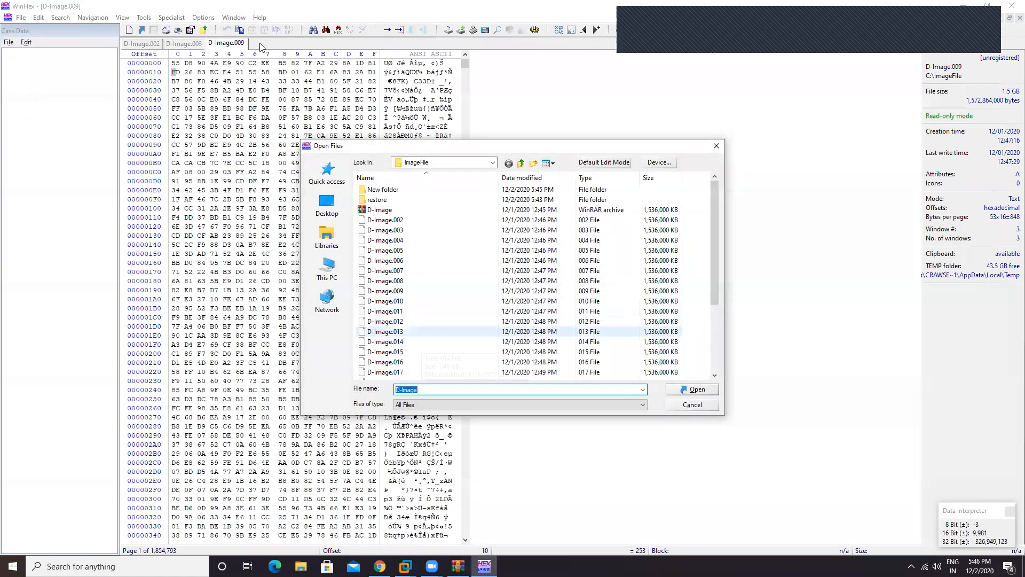
pyautogui.scroll(-4, 421, 332)
pyautogui.doubleClick(421, 331)
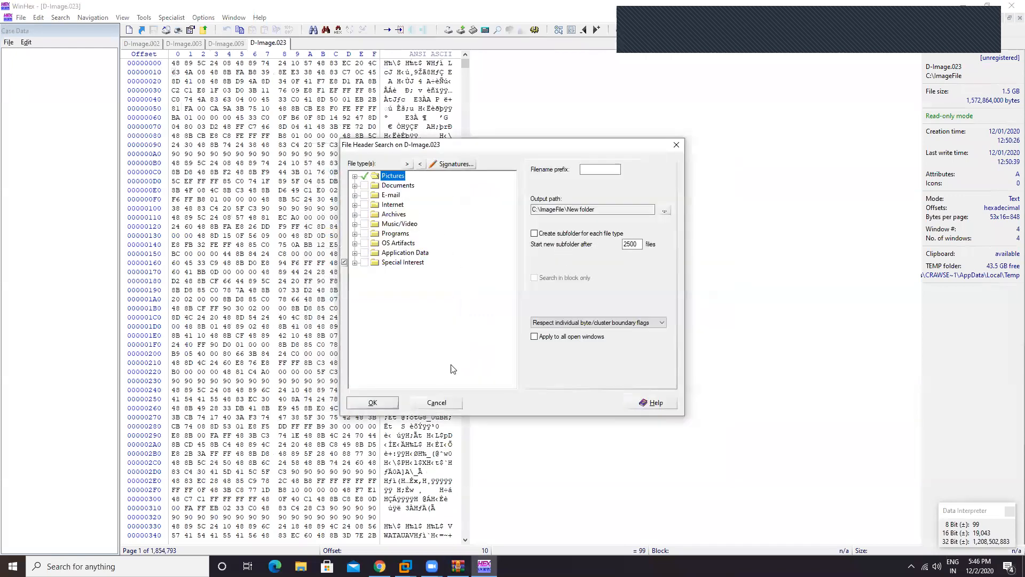
pyautogui.click(382, 403)
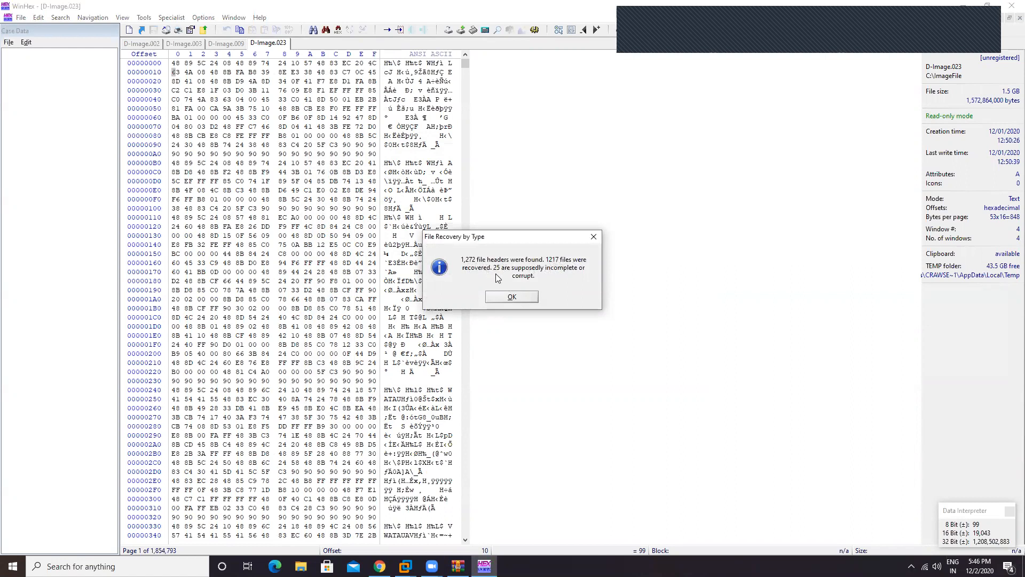
pyautogui.click(532, 298)
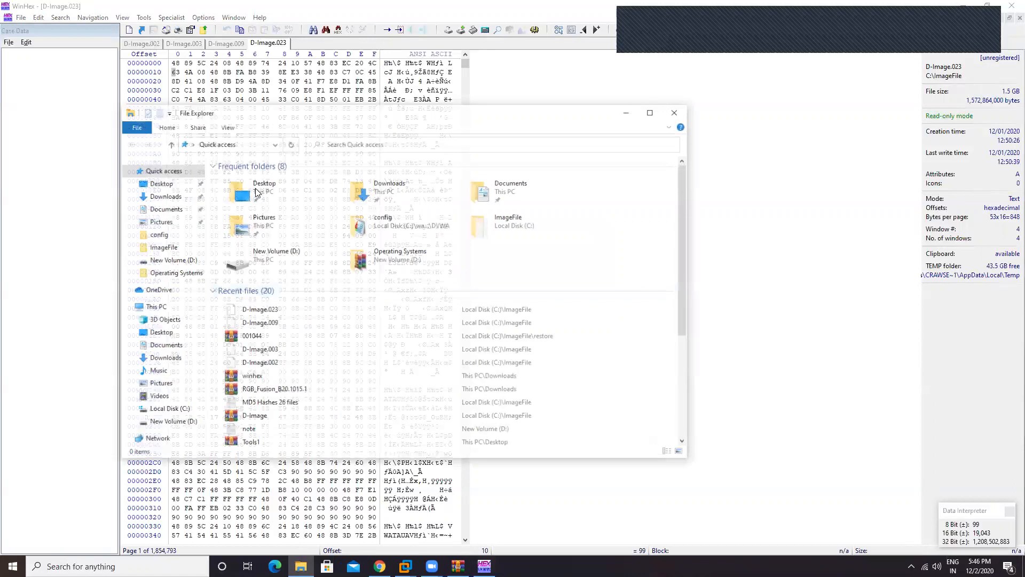
# Step: Switch to File Explorer and open the C:\ImageFile\New folder directory holding the recovered pictures
pyautogui.click(168, 409)
pyautogui.doubleClick(256, 191)
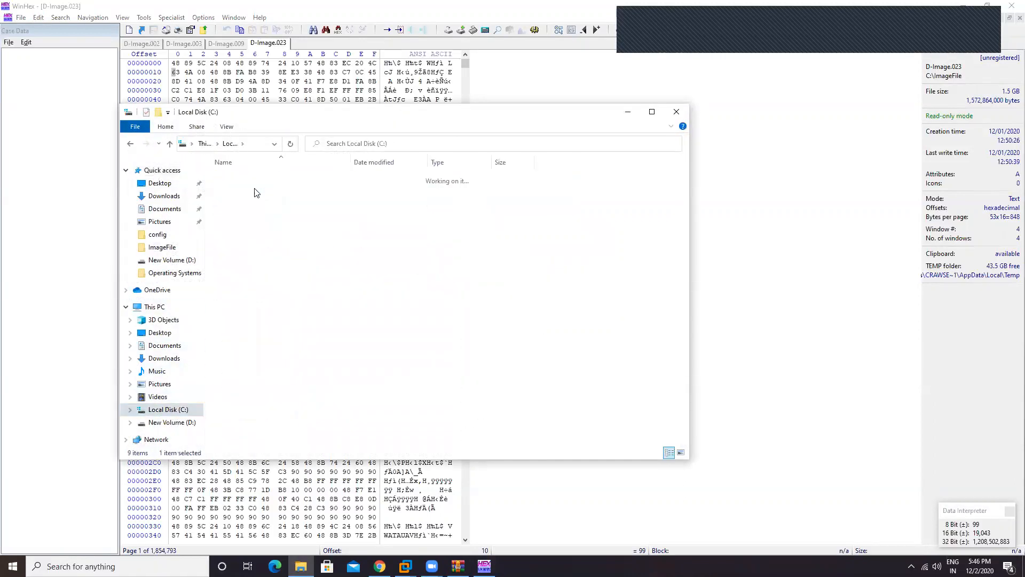
pyautogui.doubleClick(246, 189)
pyautogui.press('BackSpace')
pyautogui.doubleClick(242, 177)
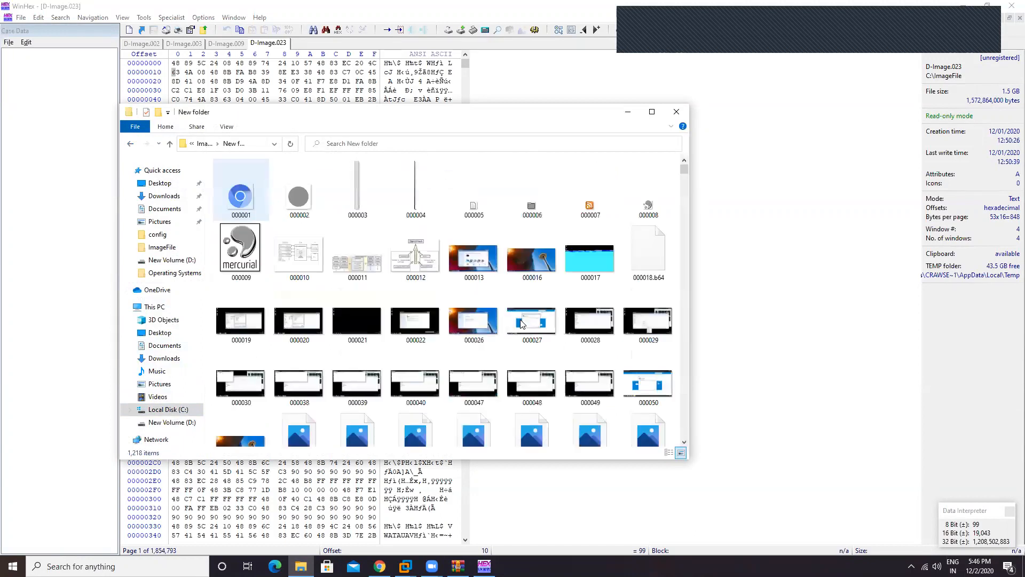
# Step: Examine the thumbnails of the recovered pictures from the beginning to the end of New folder
pyautogui.scroll(-10, 505, 323)
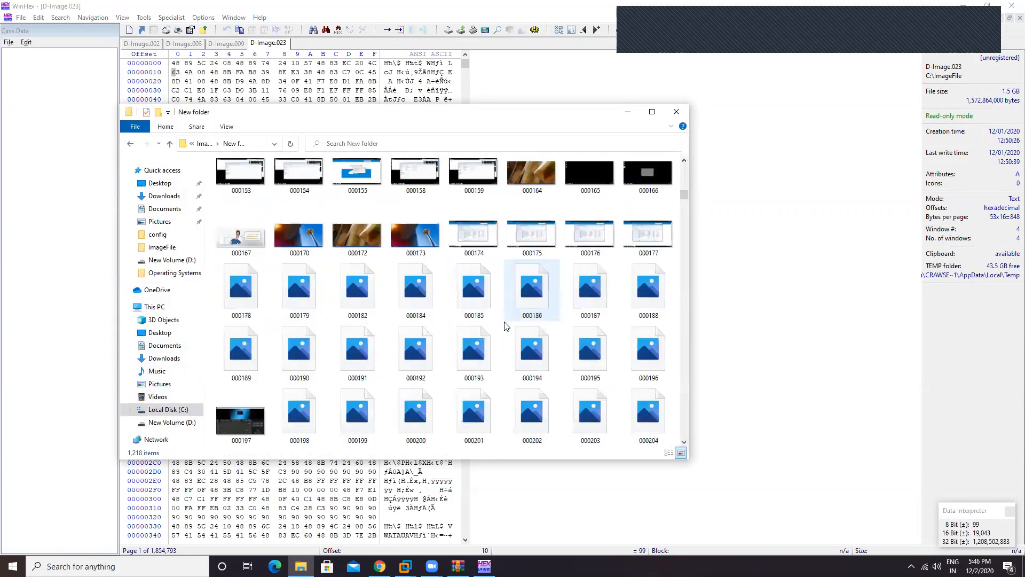
pyautogui.scroll(-8, 504, 323)
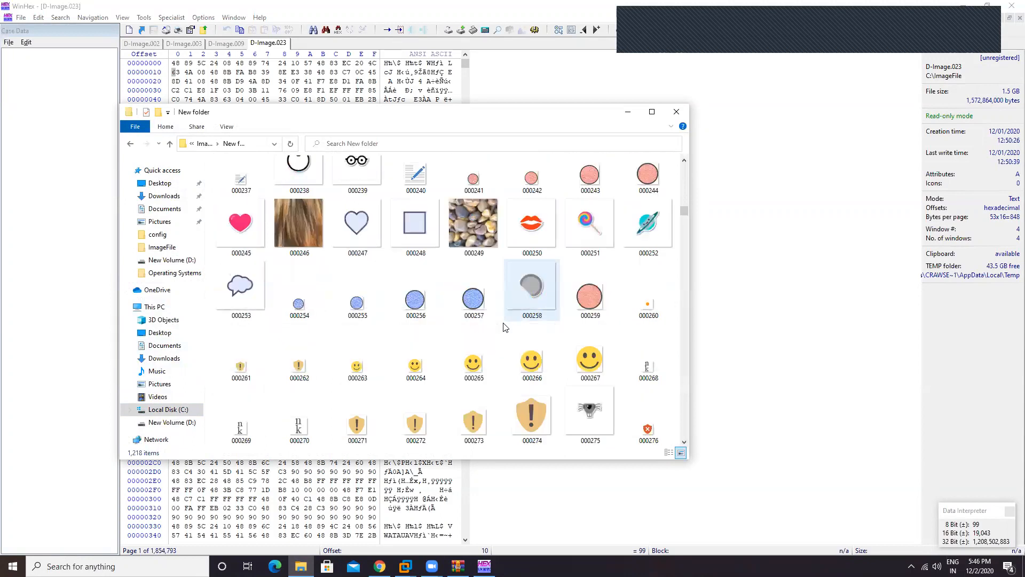
pyautogui.scroll(-4, 501, 332)
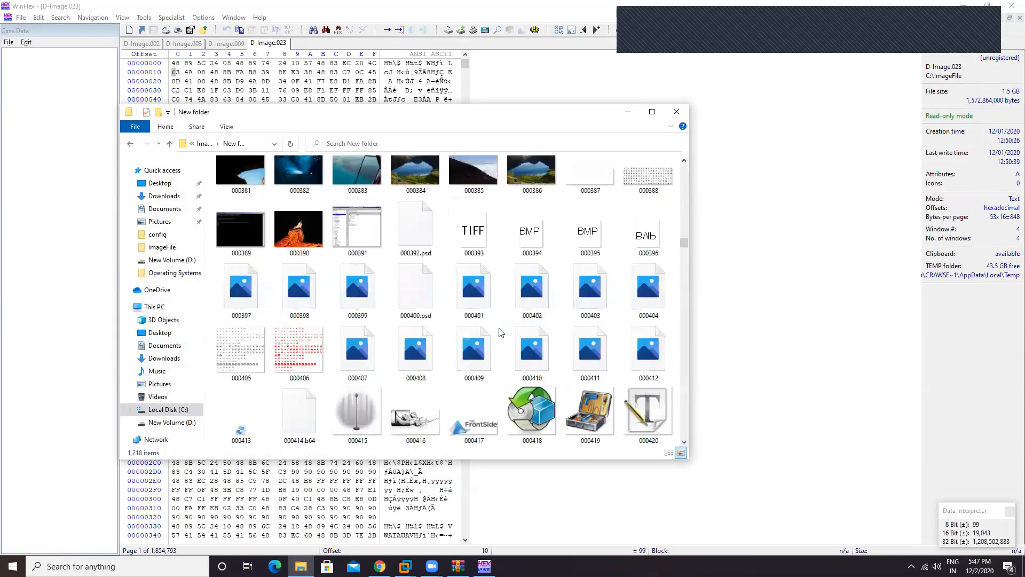
pyautogui.scroll(-7, 499, 334)
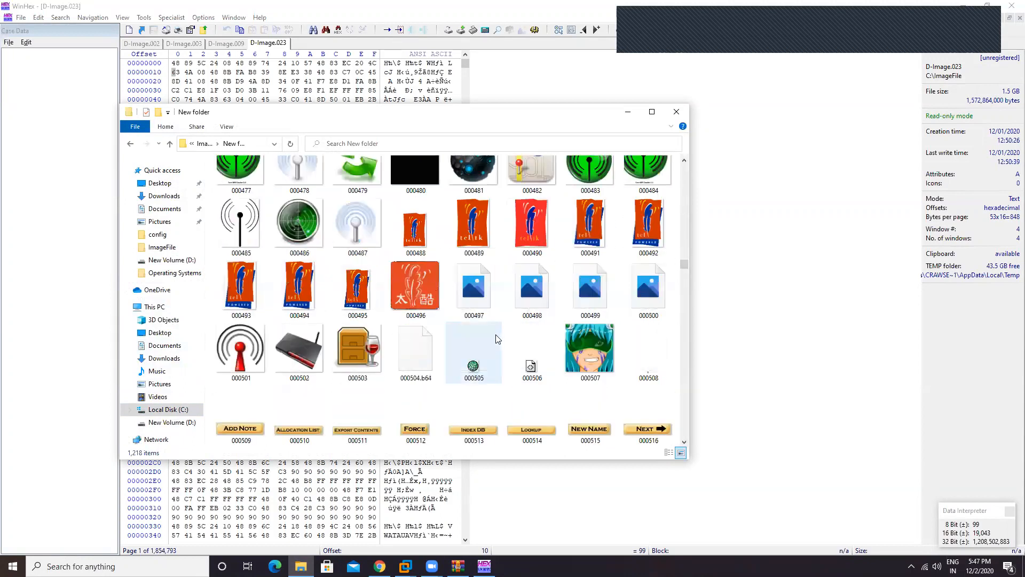
pyautogui.scroll(-14, 495, 335)
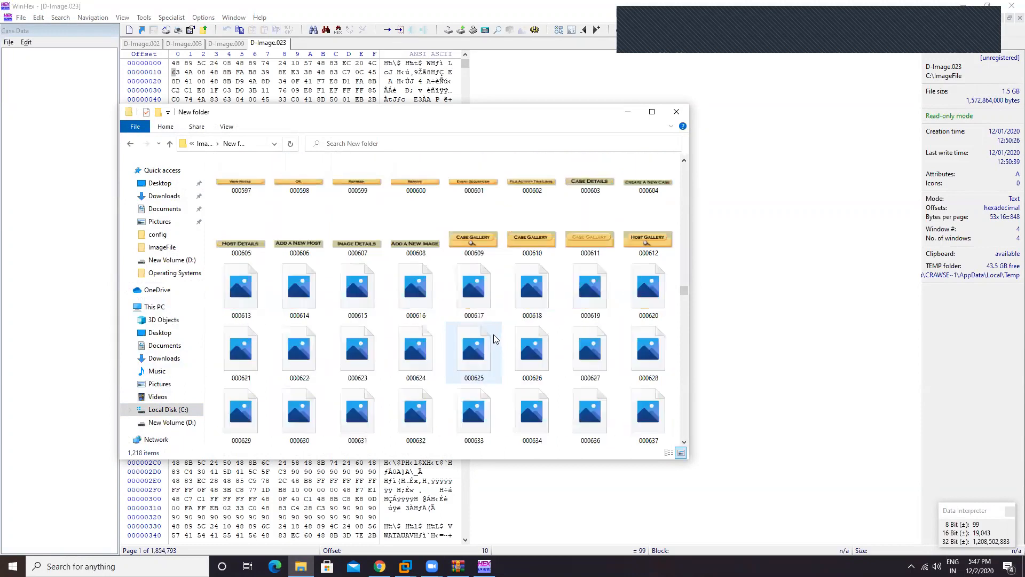
pyautogui.scroll(-14, 492, 331)
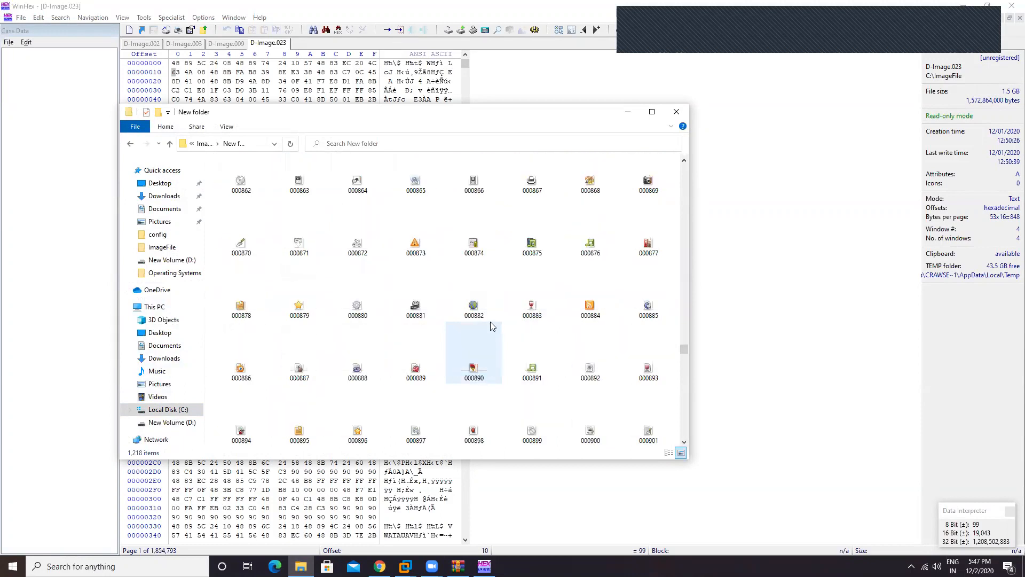
pyautogui.scroll(-14, 643, 350)
# Step: View the recovered picture 001269.jpg, close it and look back through the earlier recovered thumbnails
pyautogui.doubleClick(656, 346)
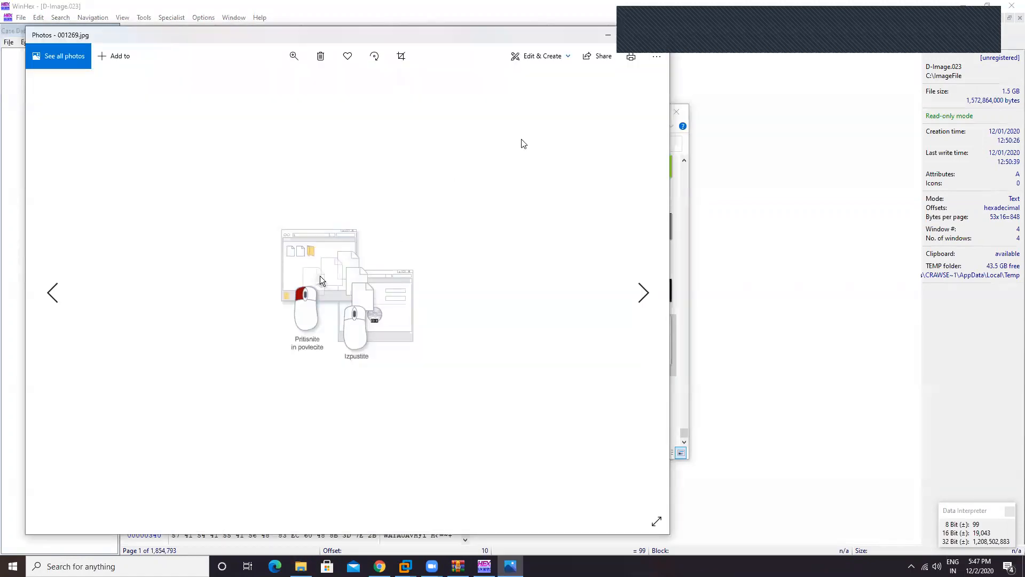
pyautogui.click(667, 33)
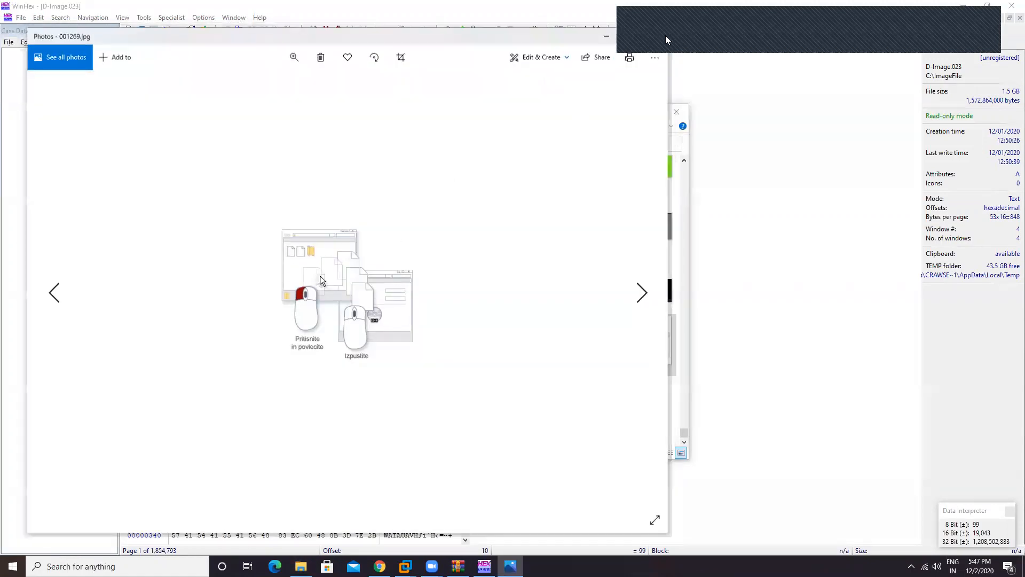
pyautogui.scroll(5, 536, 292)
pyautogui.scroll(20, 535, 290)
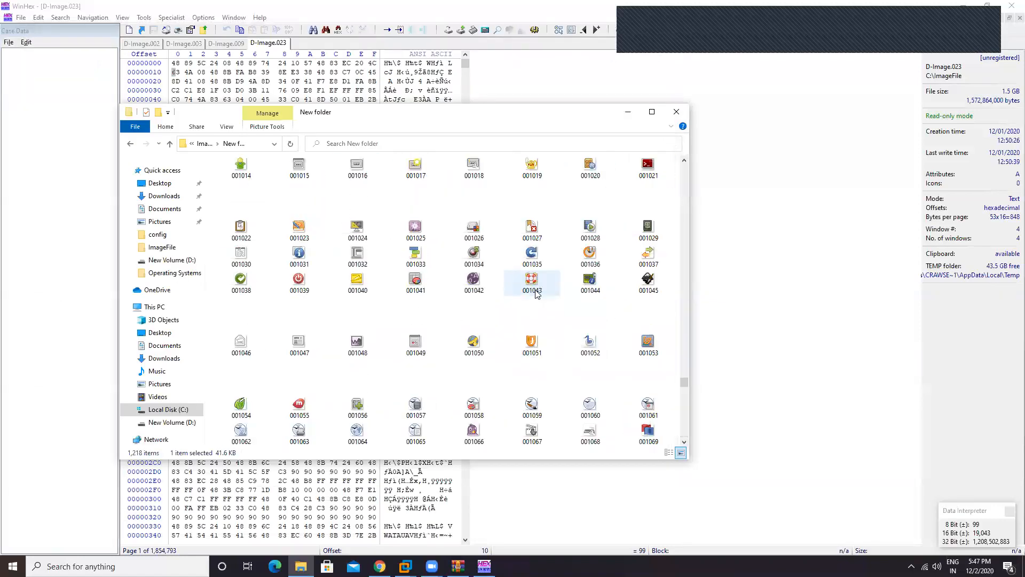
pyautogui.scroll(15, 535, 289)
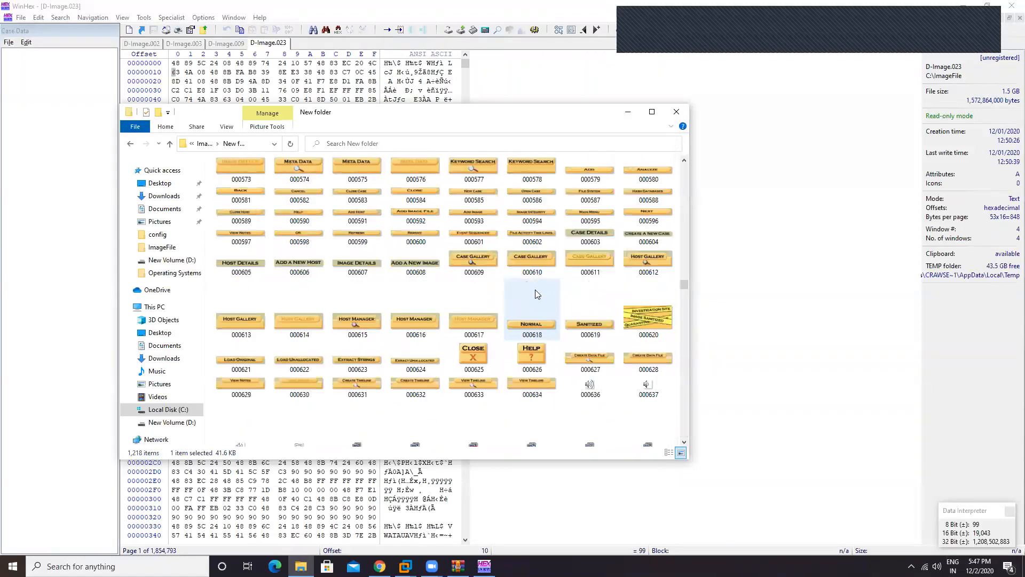
pyautogui.scroll(-1, 535, 293)
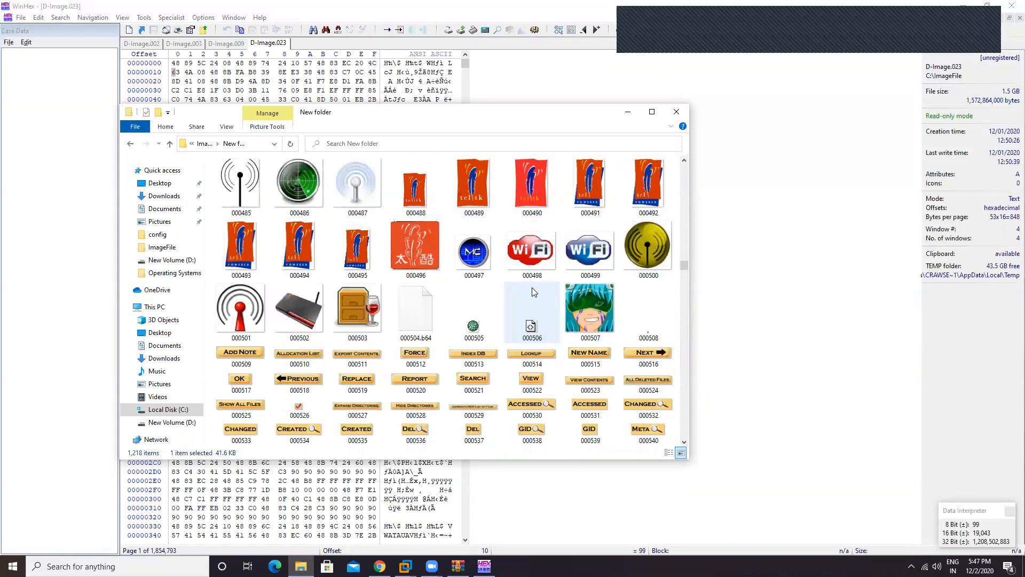